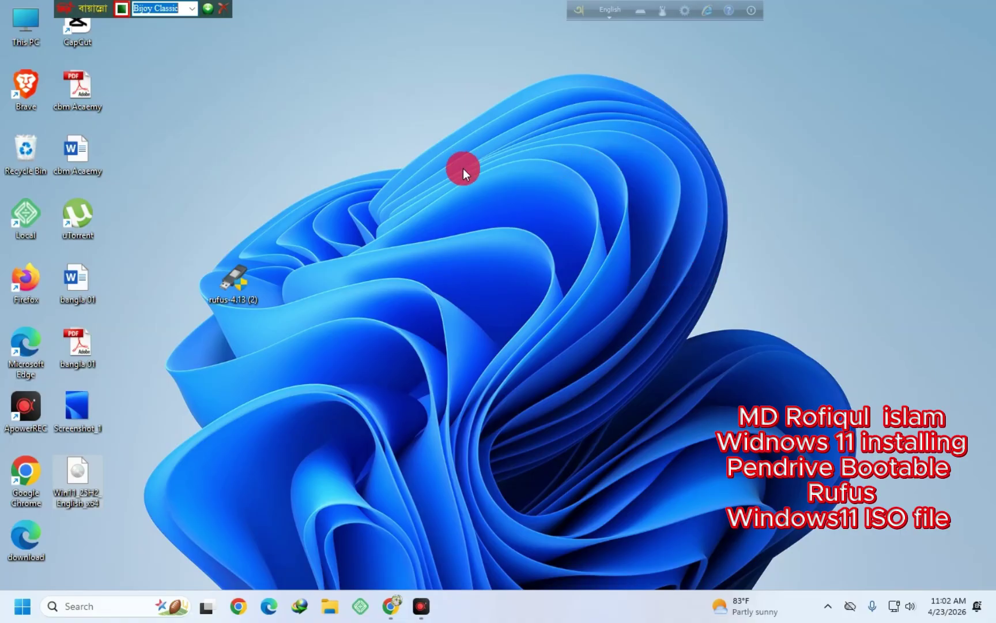
- Move the Win11_25H2_English_x64 disc image on the desktop to the spot just above the rufus-4.13 (2) file
{"action": "left_click_drag", "start_coordinate": [78, 479], "coordinate": [232, 228]}
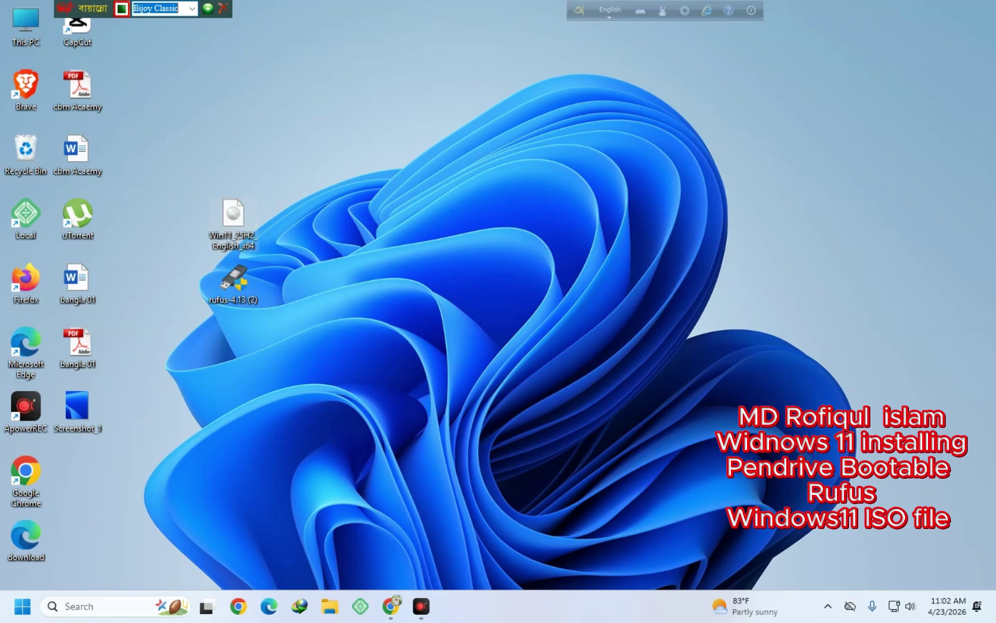
{"action": "left_click", "coordinate": [231, 297]}
{"action": "left_click", "coordinate": [234, 304]}
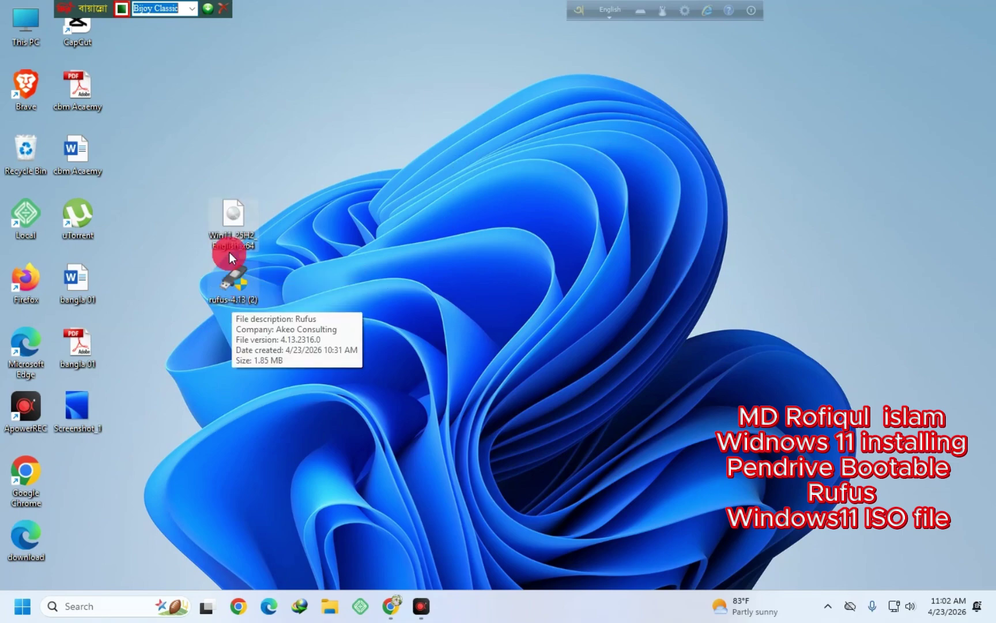
{"action": "left_click", "coordinate": [230, 224]}
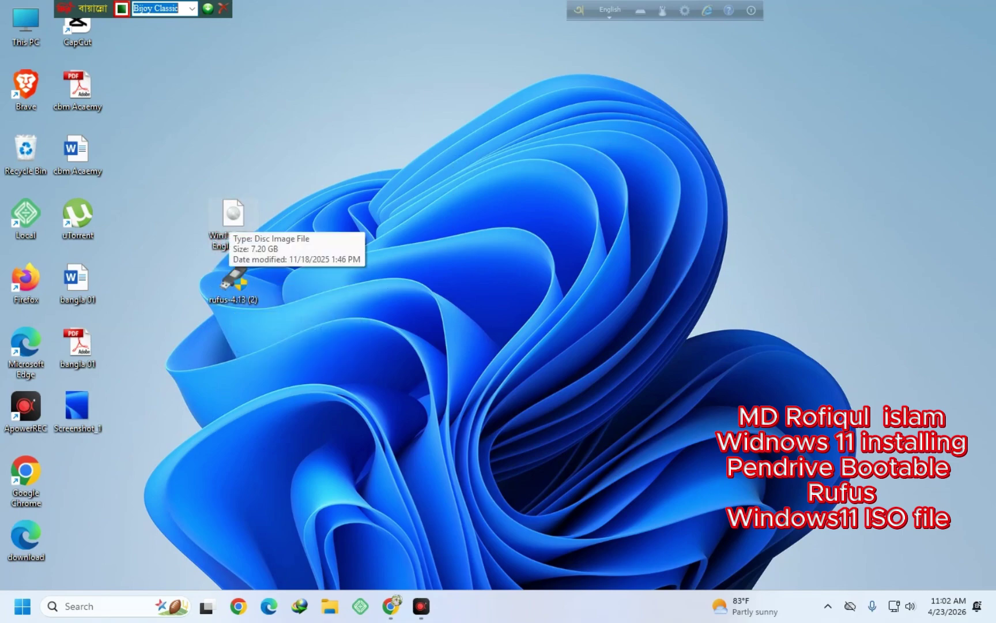
{"action": "left_click", "coordinate": [372, 256]}
{"action": "left_click", "coordinate": [224, 301]}
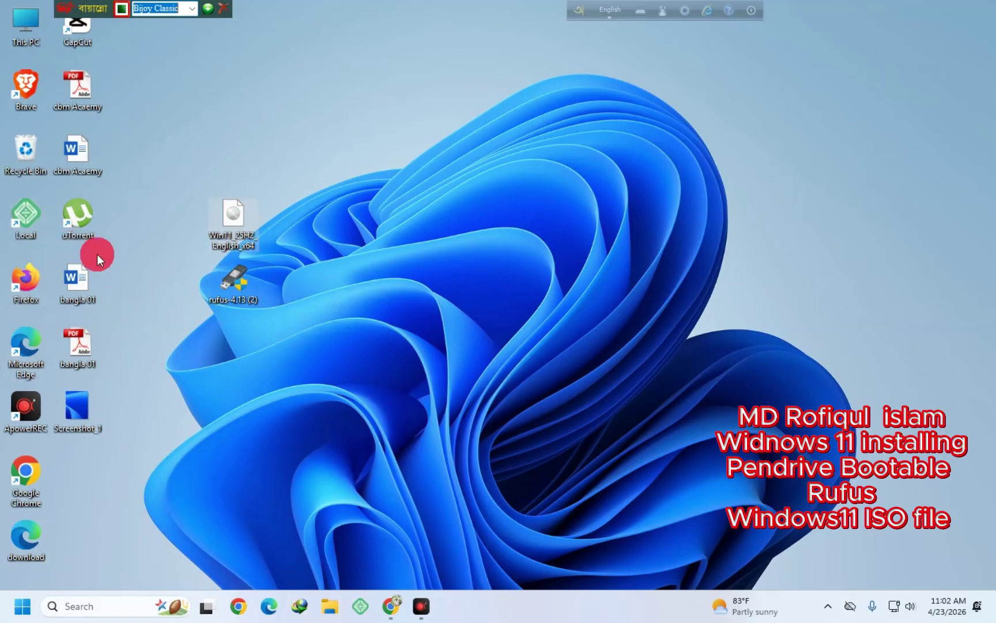
- Open Google Chrome from the desktop with the "Your Chrome" profile
{"action": "double_click", "coordinate": [30, 473]}
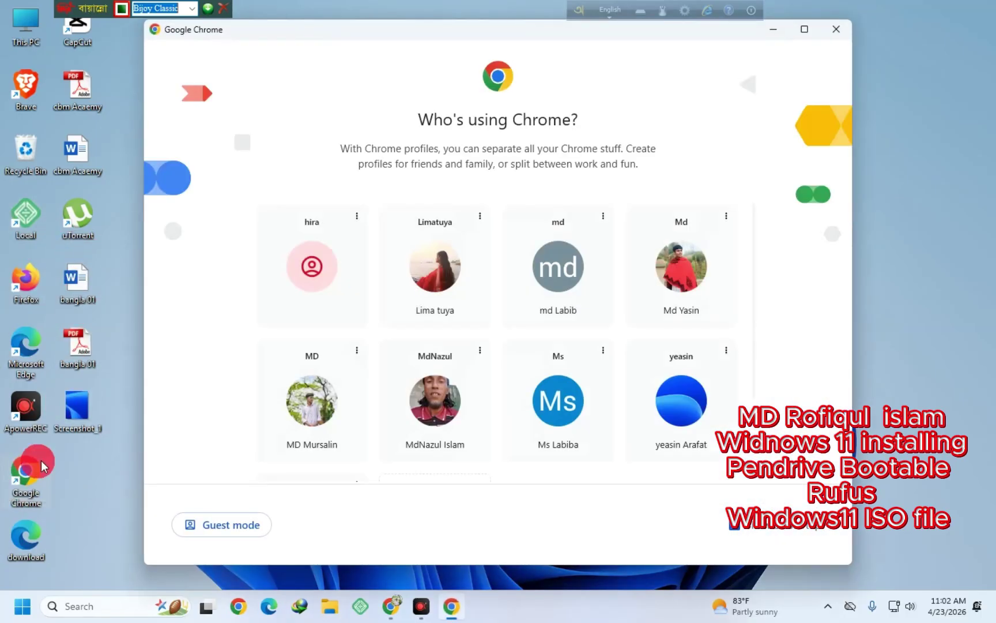
{"action": "scroll", "coordinate": [662, 346], "scroll_direction": "down", "scroll_amount": 2}
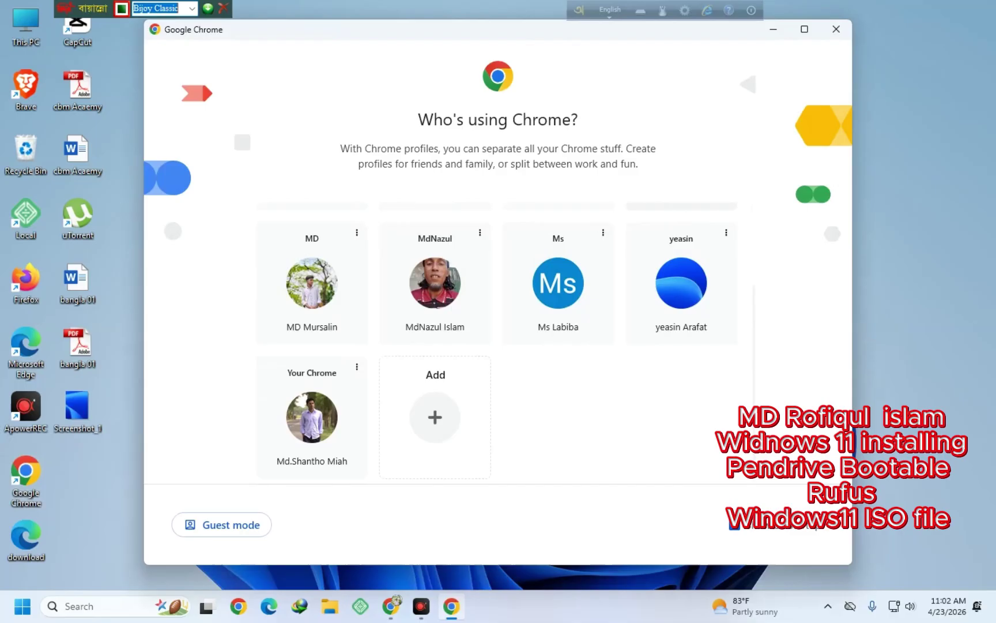
{"action": "left_click", "coordinate": [289, 443]}
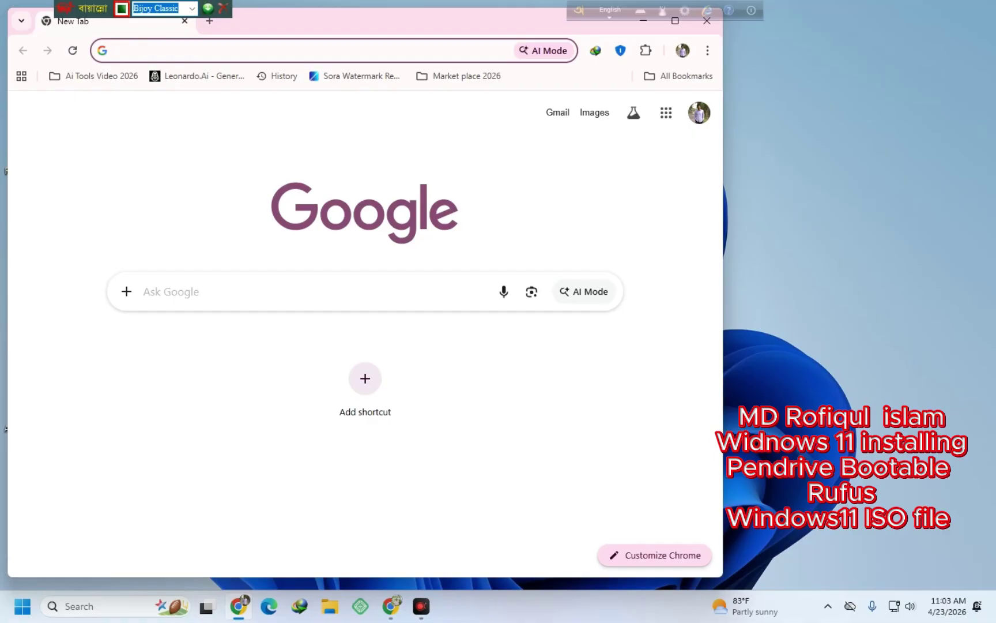
- Set the Bijoy Bayanno keyboard layout to English and exit Bijoy Bayanno
{"action": "left_click", "coordinate": [327, 6]}
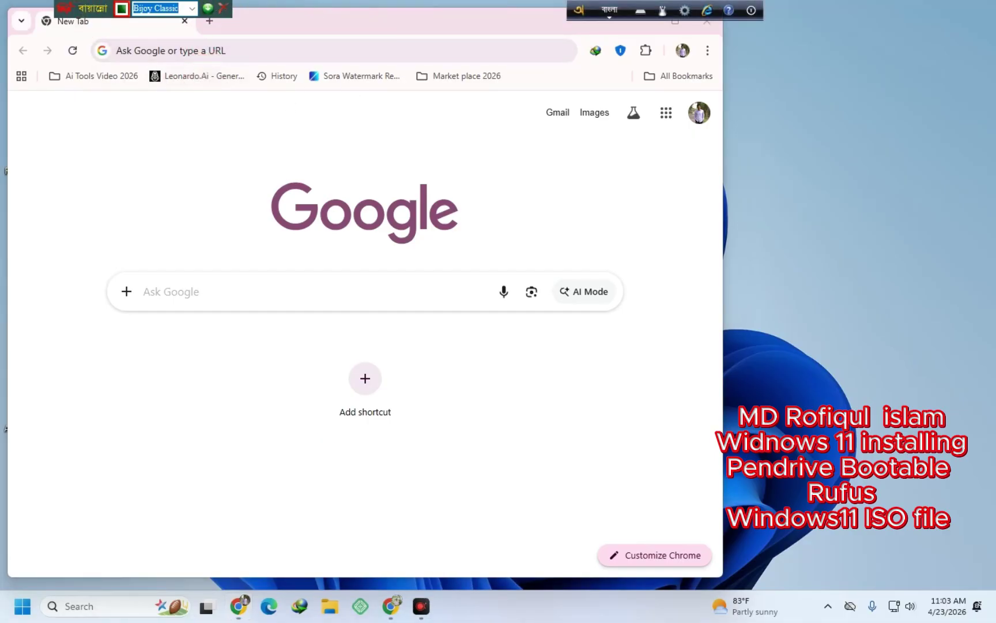
{"action": "left_click", "coordinate": [192, 8]}
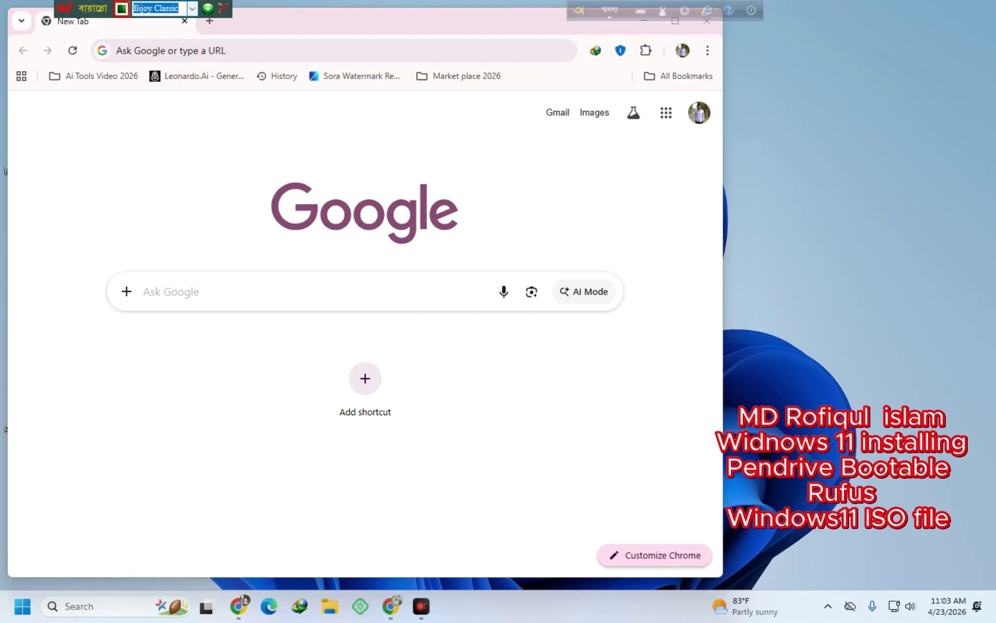
{"action": "left_click", "coordinate": [145, 22]}
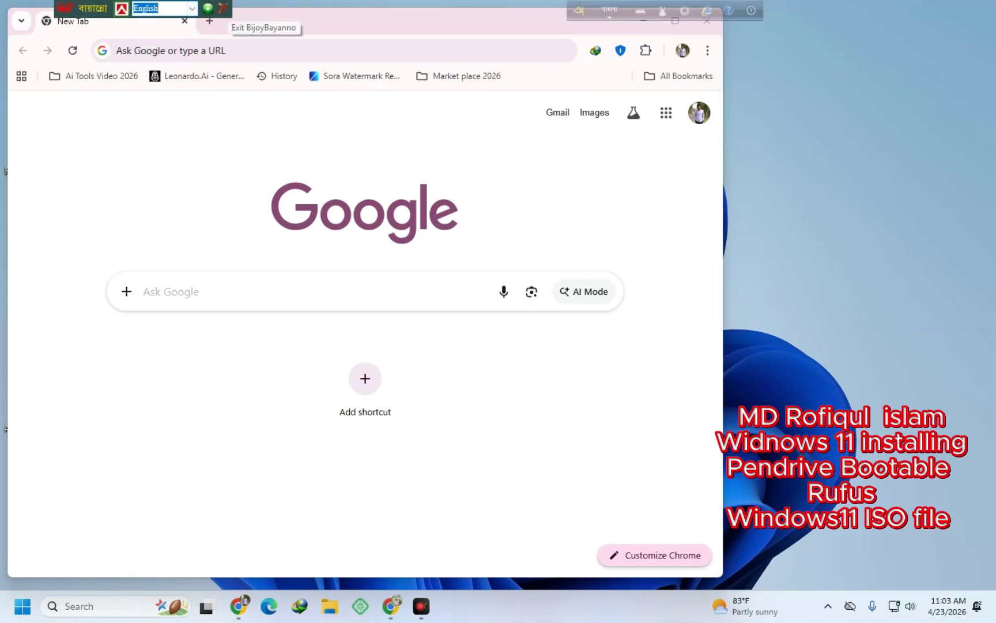
{"action": "left_click", "coordinate": [525, 18]}
- Maximize the browser window and search Google for "rufus windows 11"
{"action": "left_click_drag", "start_coordinate": [498, 15], "coordinate": [525, 52]}
{"action": "left_click", "coordinate": [707, 64]}
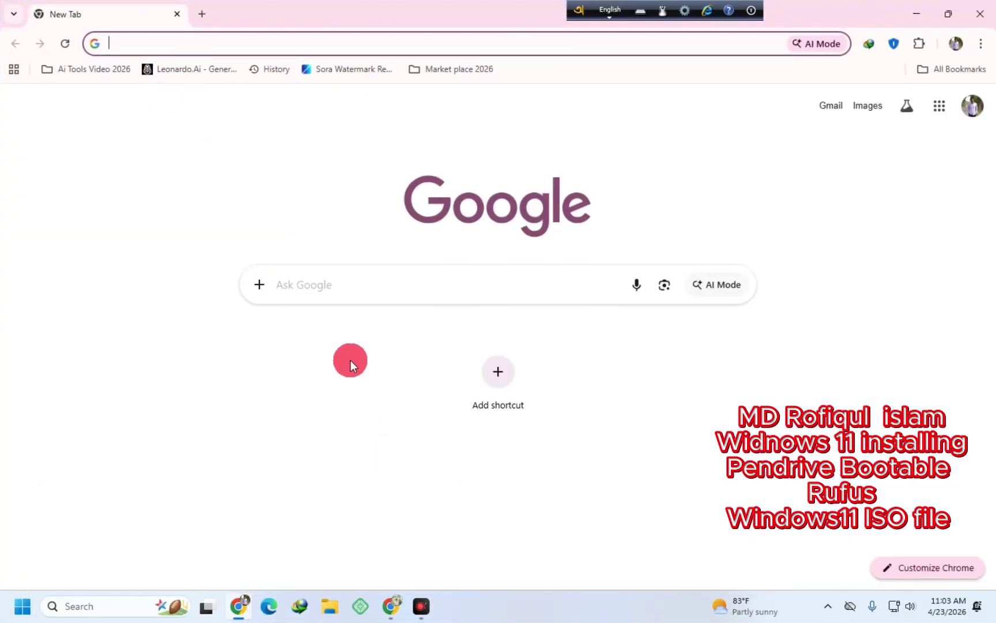
{"action": "left_click", "coordinate": [340, 284]}
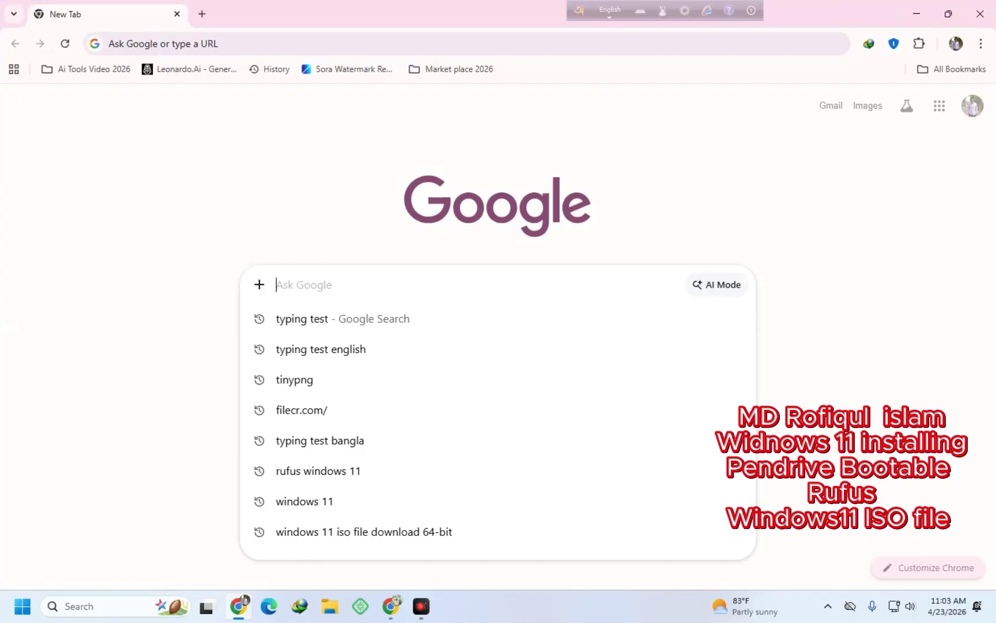
{"action": "type", "text": "r"}
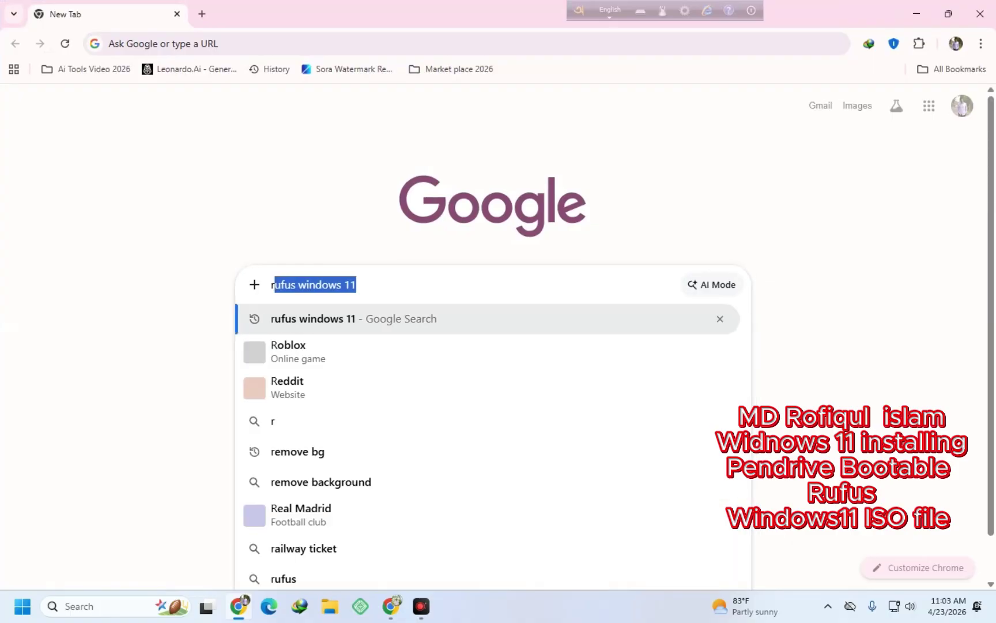
{"action": "type", "text": "u"}
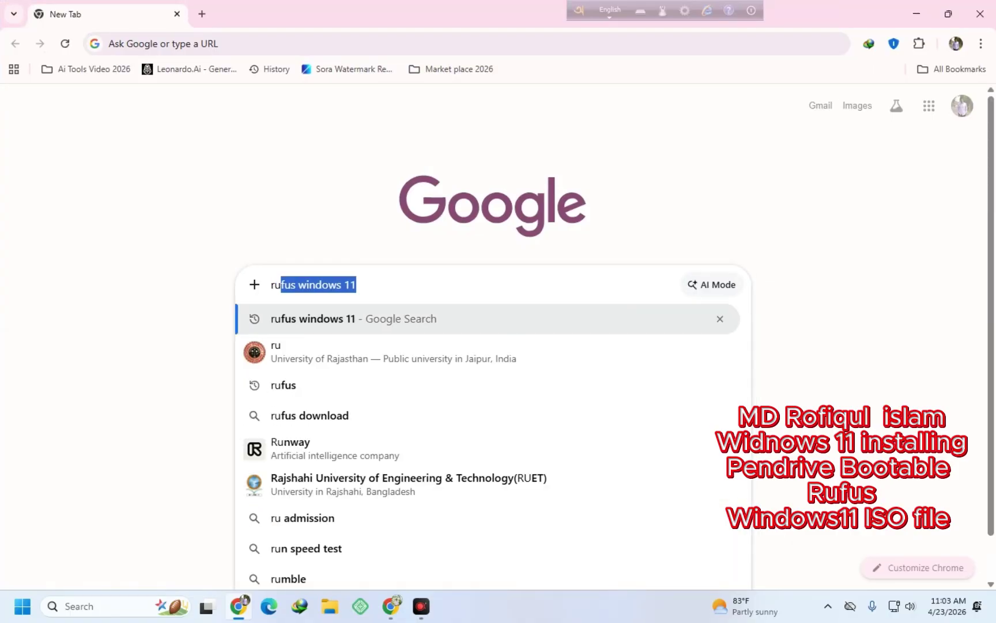
{"action": "key", "text": "Return"}
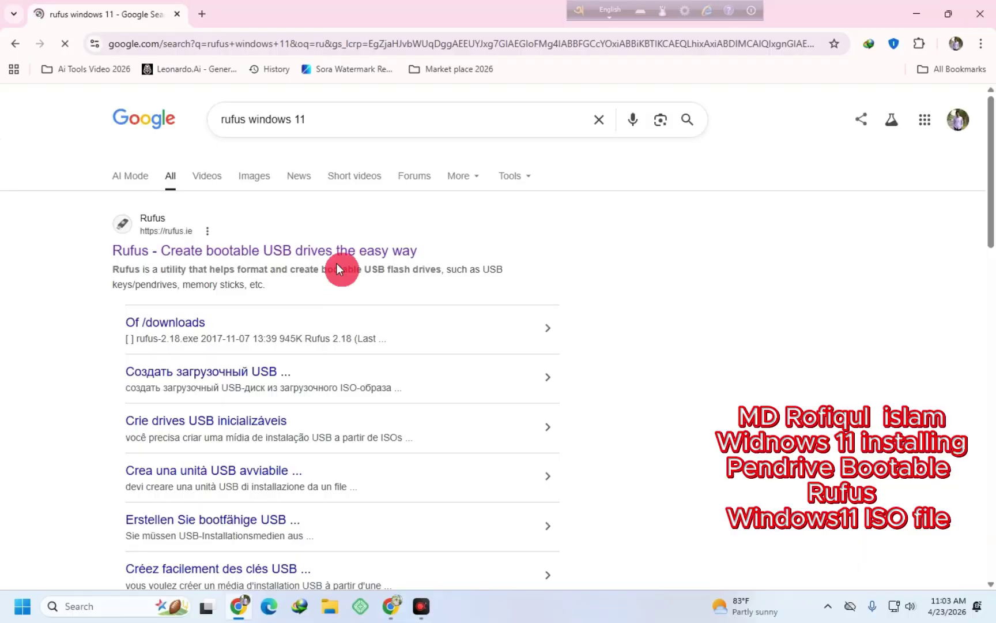
- Open the official Rufus website and download the standard Windows x64 release, rufus-4.13.exe
{"action": "left_click", "coordinate": [227, 250]}
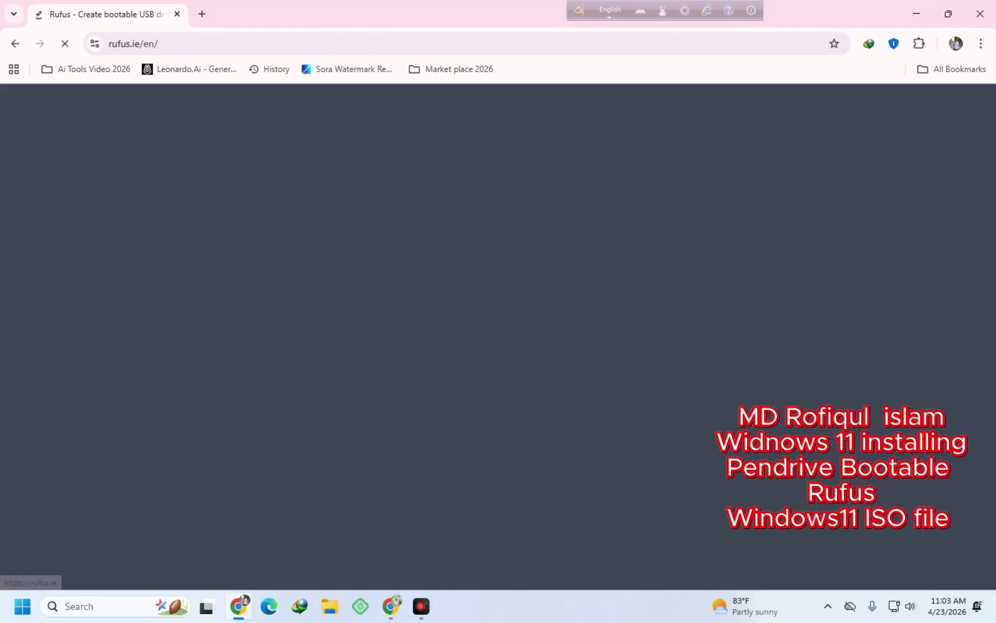
{"action": "scroll", "coordinate": [312, 296], "scroll_direction": "down", "scroll_amount": 7}
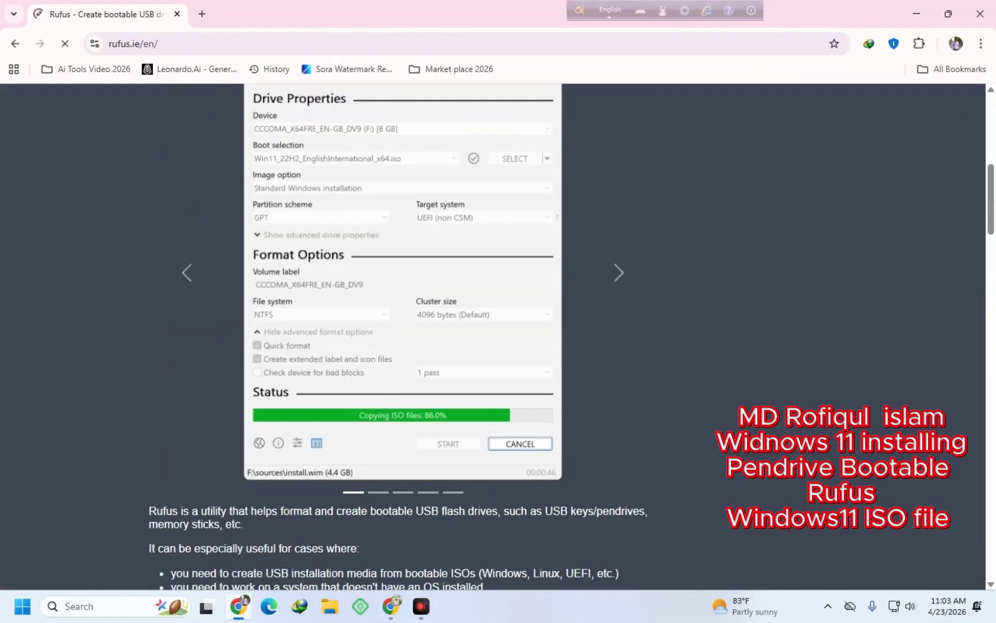
{"action": "scroll", "coordinate": [314, 285], "scroll_direction": "down", "scroll_amount": 12}
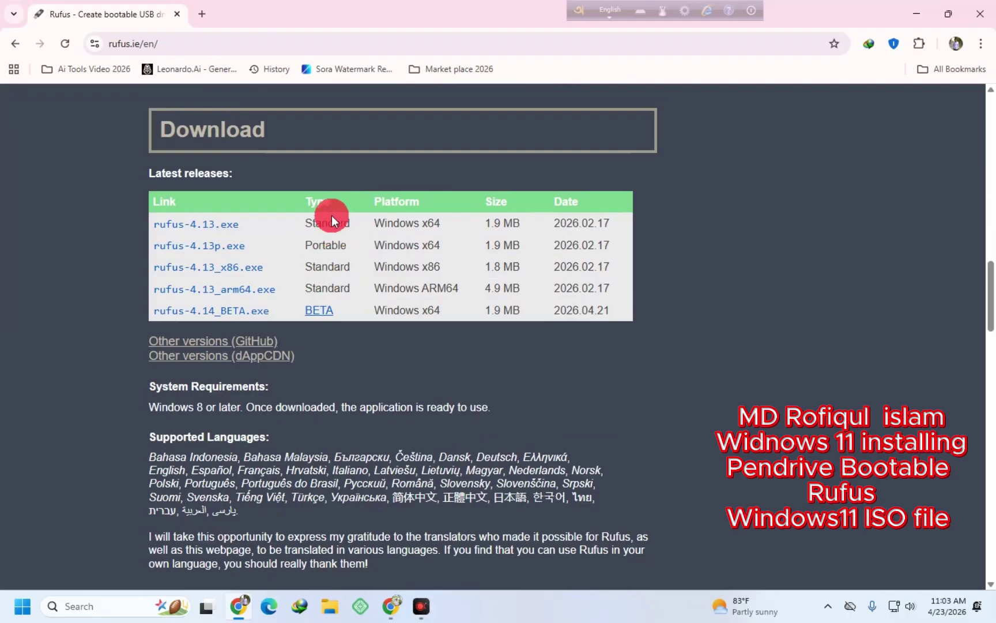
{"action": "double_click", "coordinate": [331, 221]}
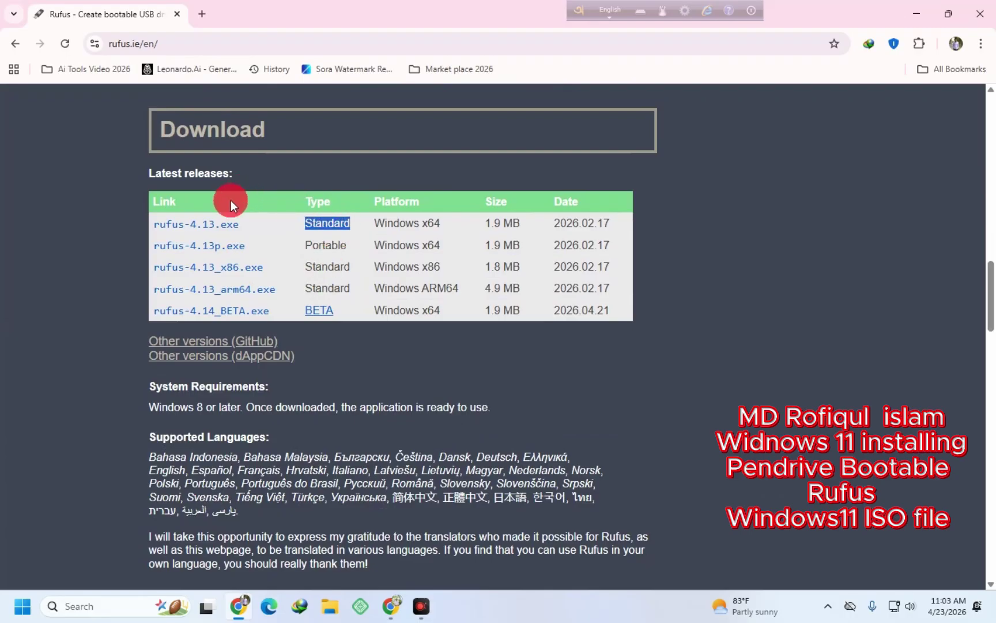
{"action": "left_click", "coordinate": [225, 223]}
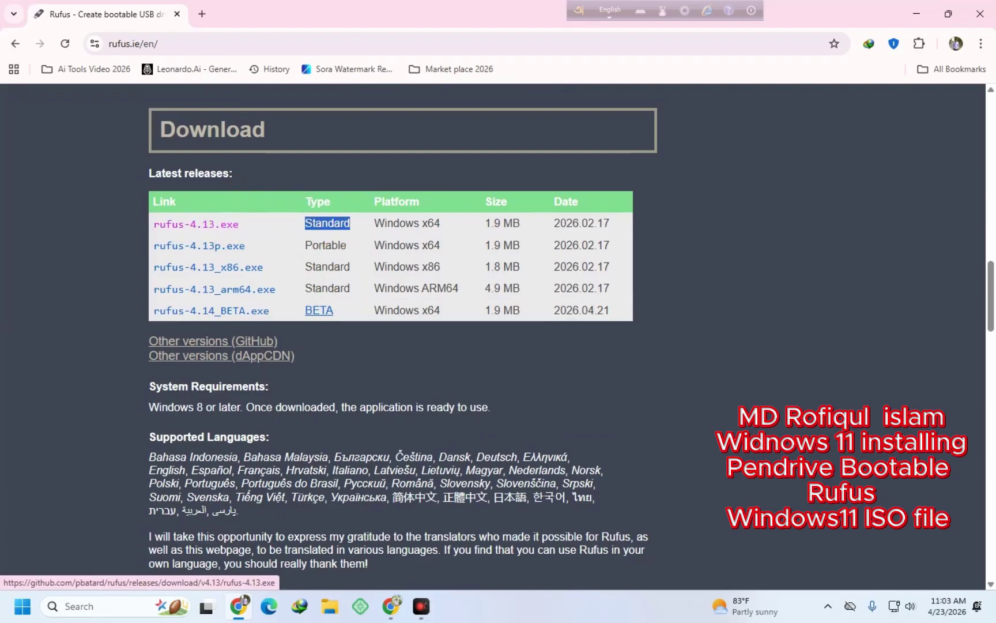
{"action": "left_click", "coordinate": [227, 223]}
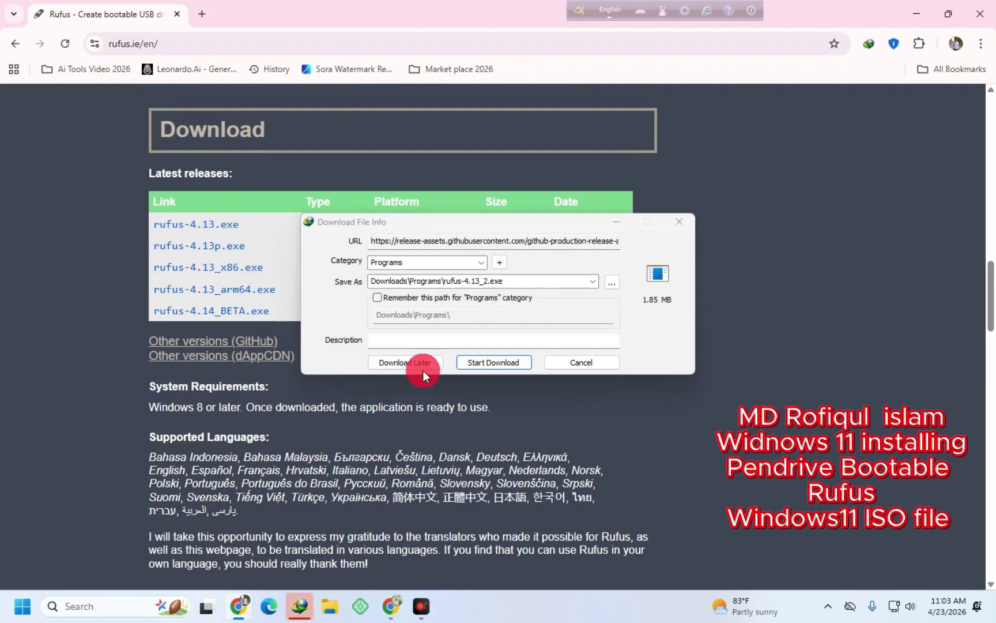
{"action": "left_click", "coordinate": [493, 362]}
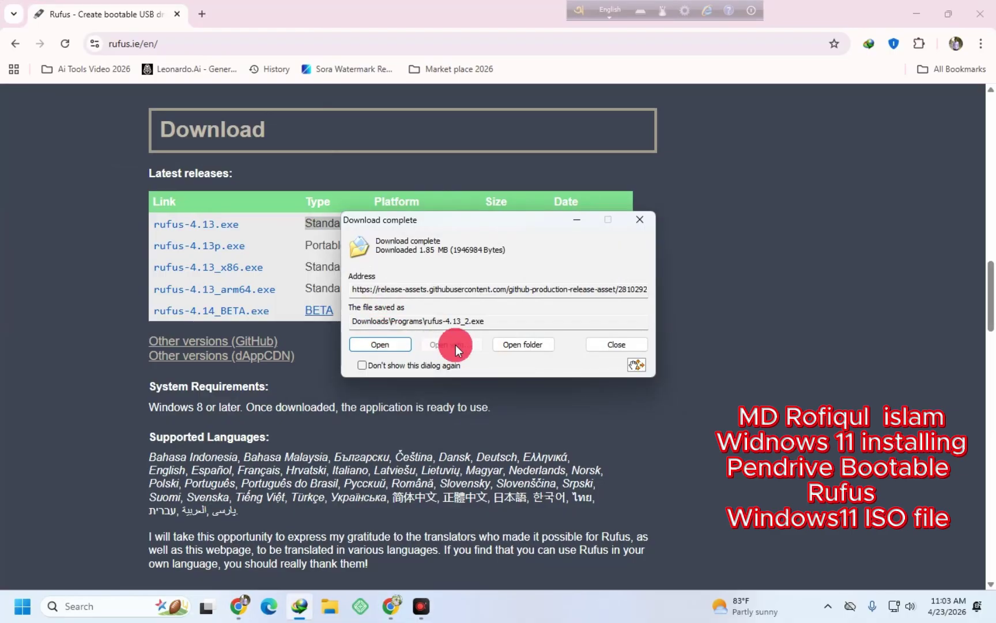
- Cut the downloaded rufus-4.13_2 file from its Programs folder, and close the folder and browser windows
{"action": "left_click", "coordinate": [522, 344]}
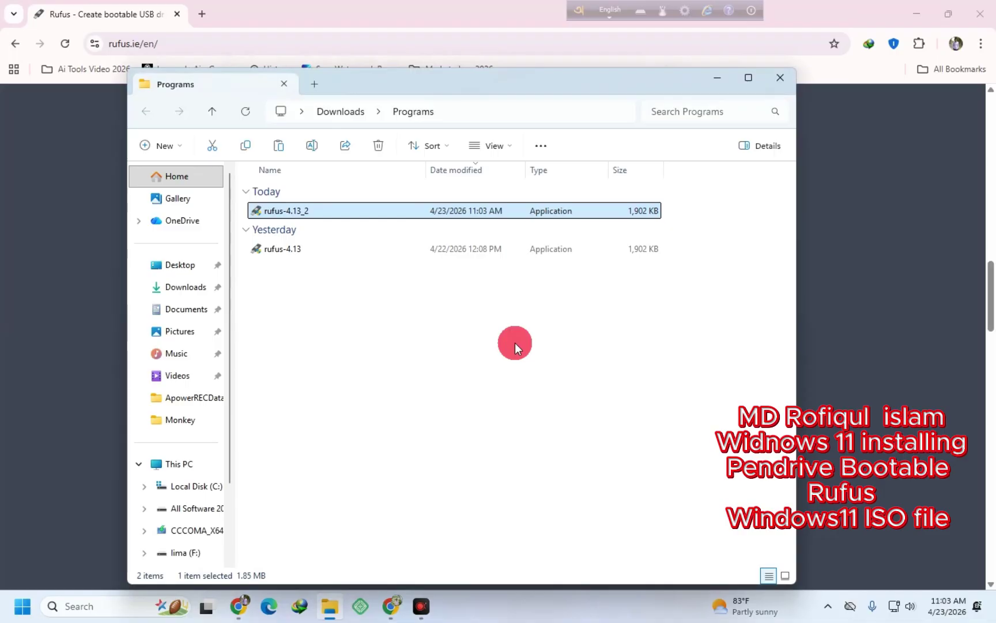
{"action": "right_click", "coordinate": [399, 209]}
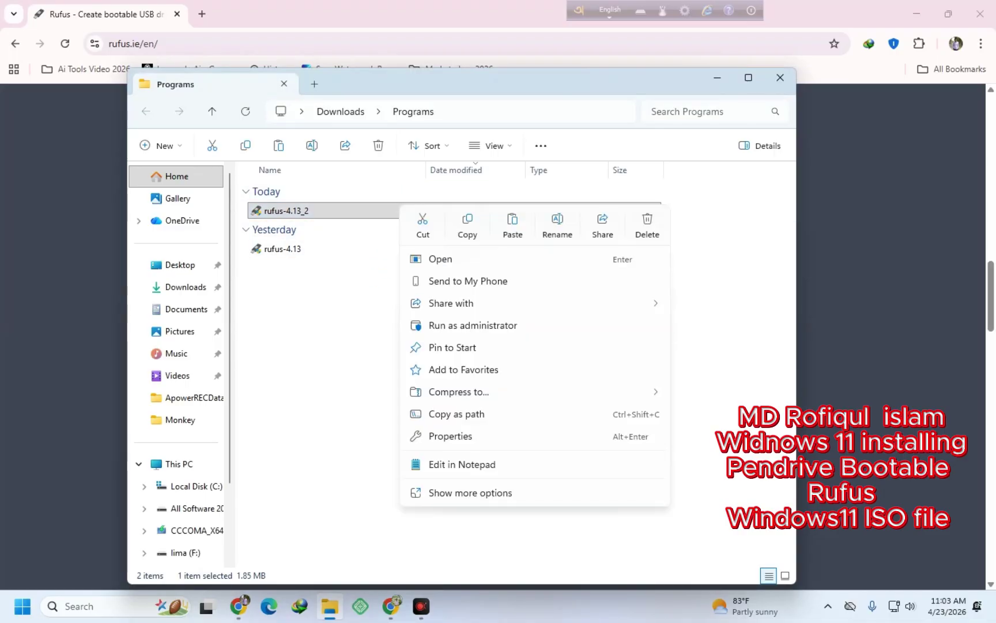
{"action": "left_click", "coordinate": [434, 226]}
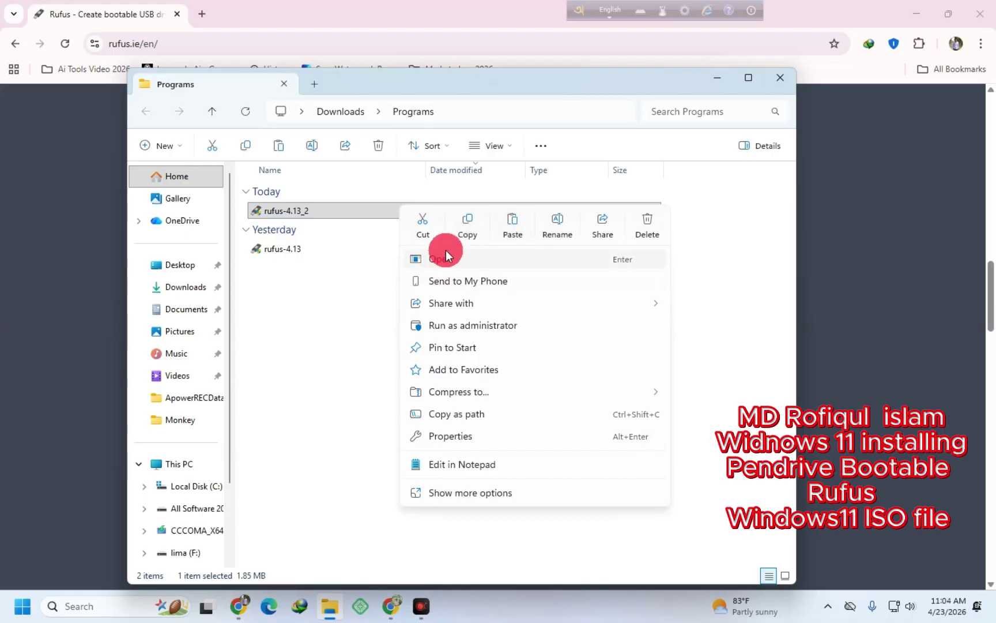
{"action": "left_click", "coordinate": [423, 225]}
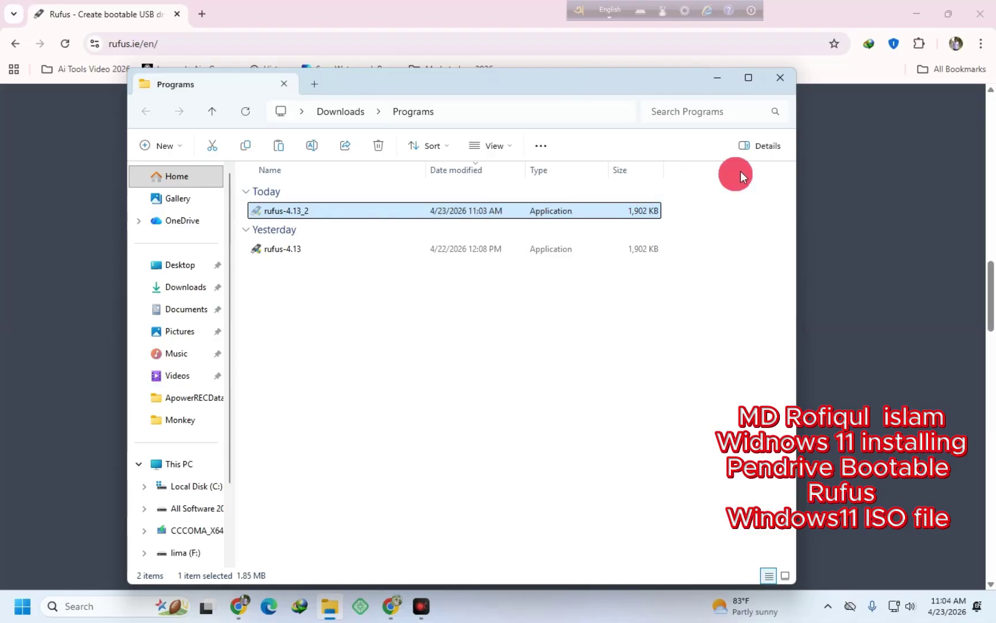
{"action": "left_click", "coordinate": [780, 77]}
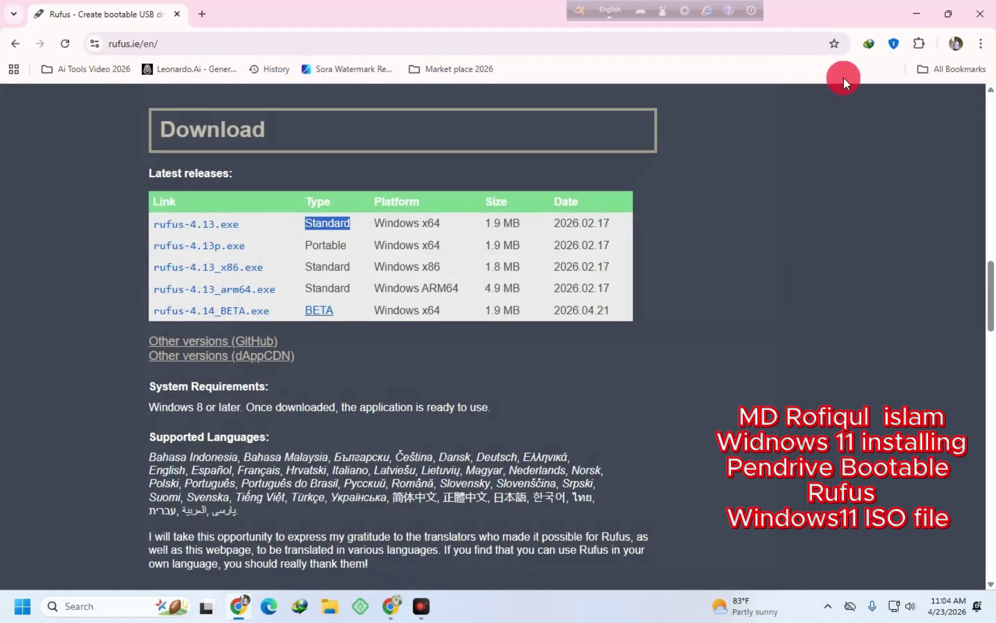
{"action": "left_click", "coordinate": [980, 13]}
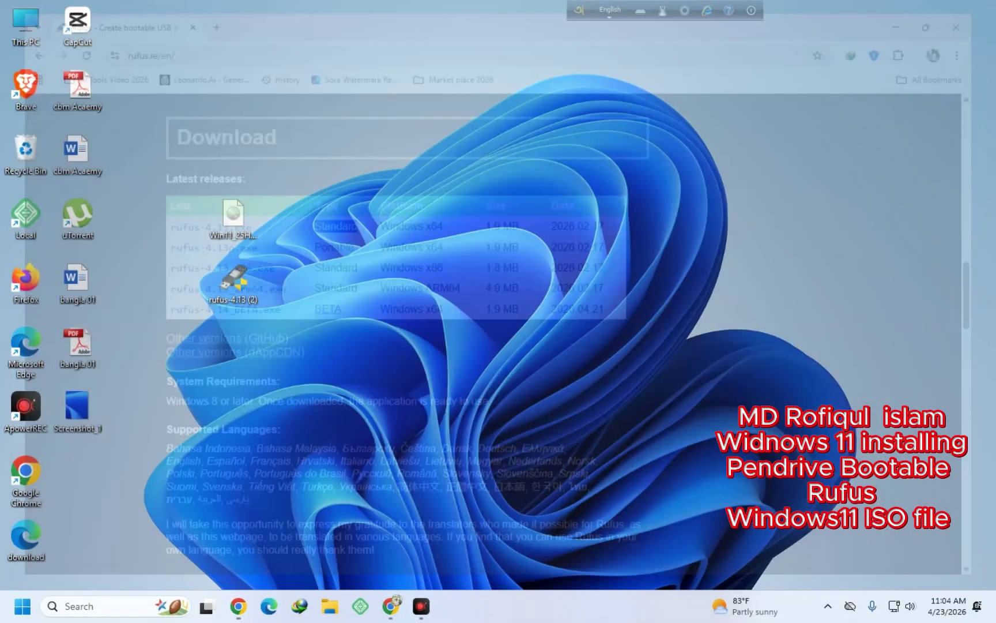
- Paste the rufus-4.13_2 file onto the desktop and place it level with the Win11 disc image, nearer the middle
{"action": "right_click", "coordinate": [581, 142]}
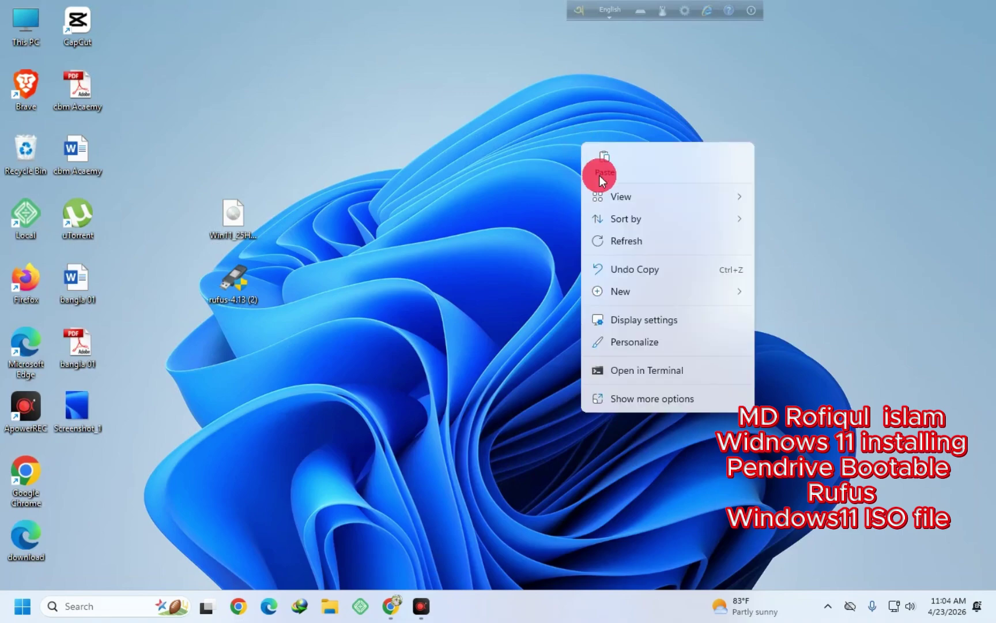
{"action": "left_click", "coordinate": [597, 167]}
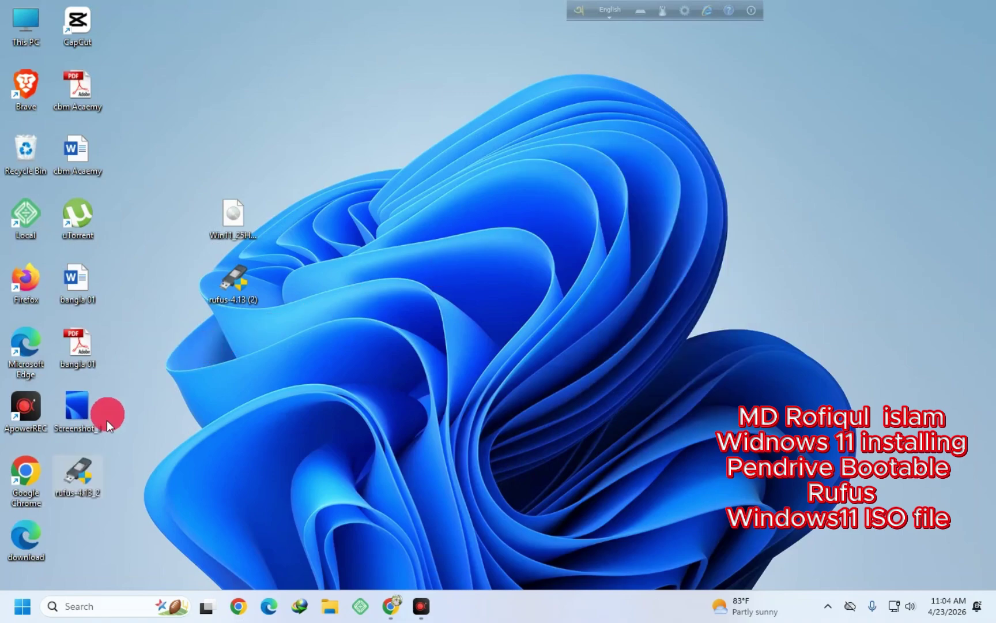
{"action": "left_click_drag", "start_coordinate": [77, 479], "coordinate": [441, 222]}
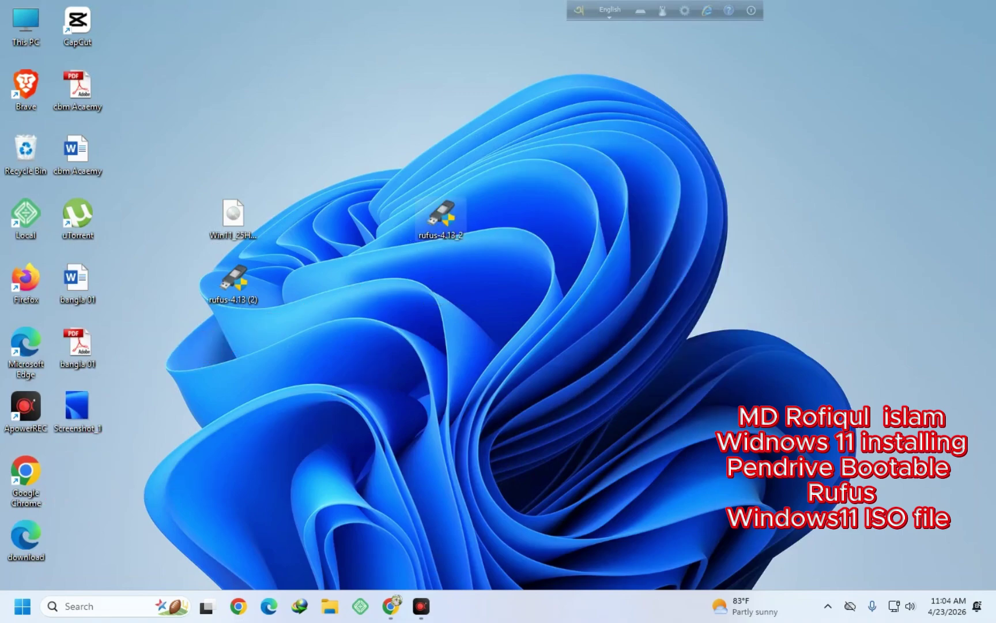
{"action": "left_click", "coordinate": [450, 282]}
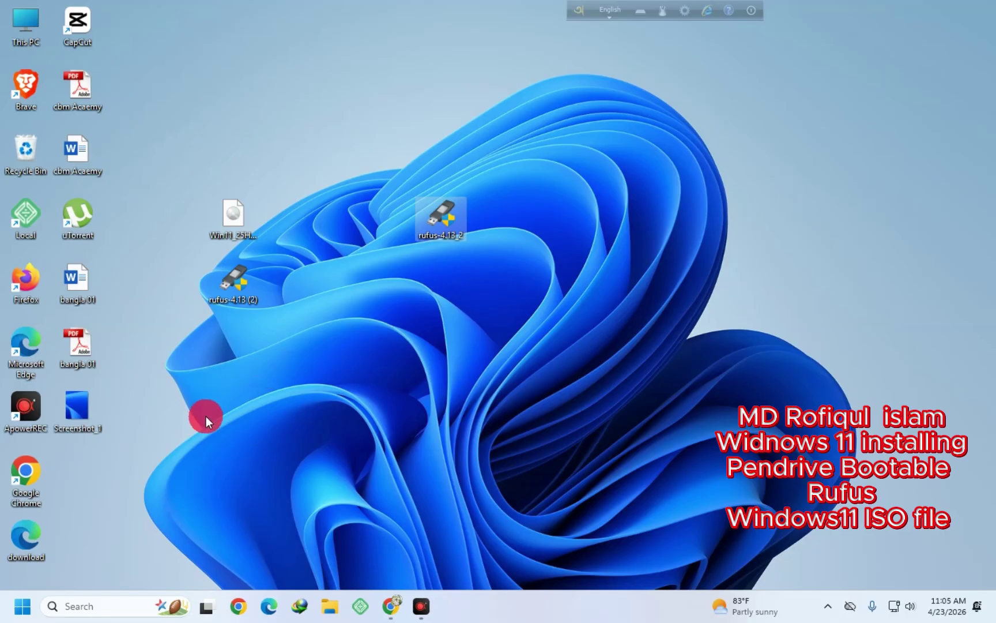
- Reopen Google Chrome with the same "Your Chrome" profile for another web search
{"action": "double_click", "coordinate": [24, 482]}
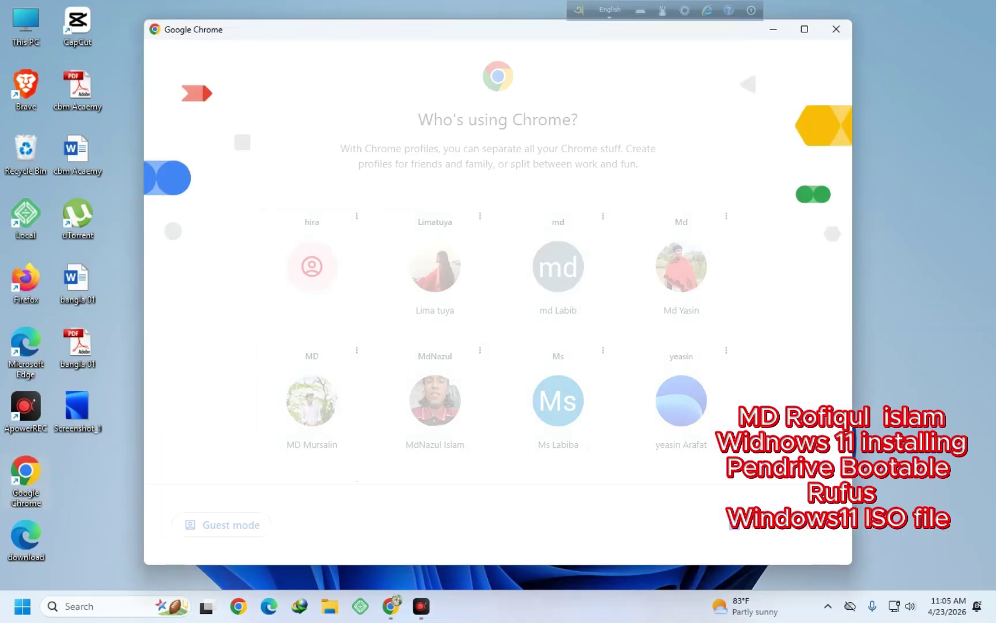
{"action": "scroll", "coordinate": [379, 410], "scroll_direction": "down", "scroll_amount": 2}
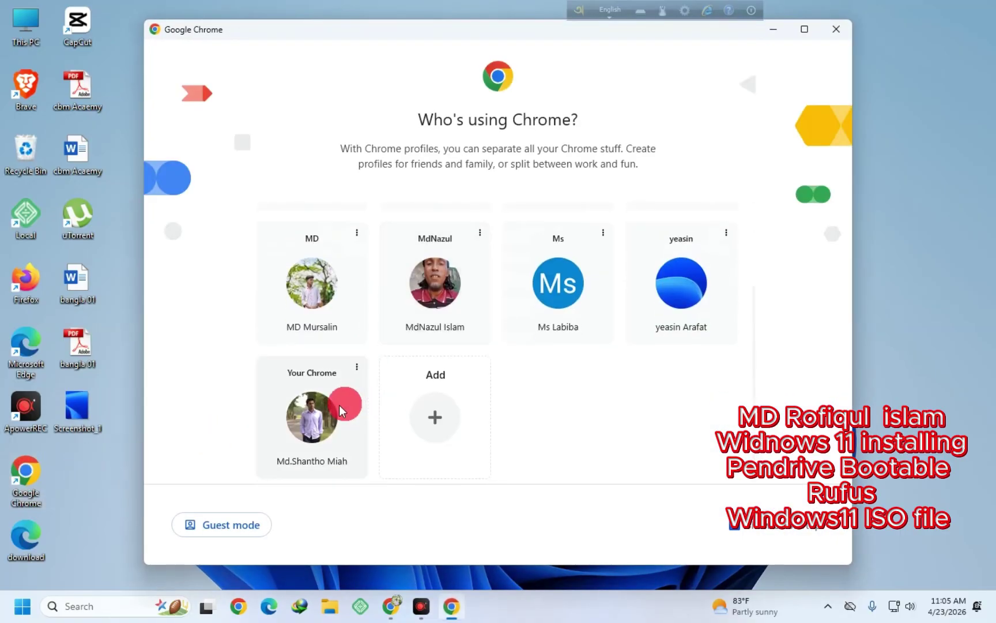
{"action": "left_click", "coordinate": [328, 422]}
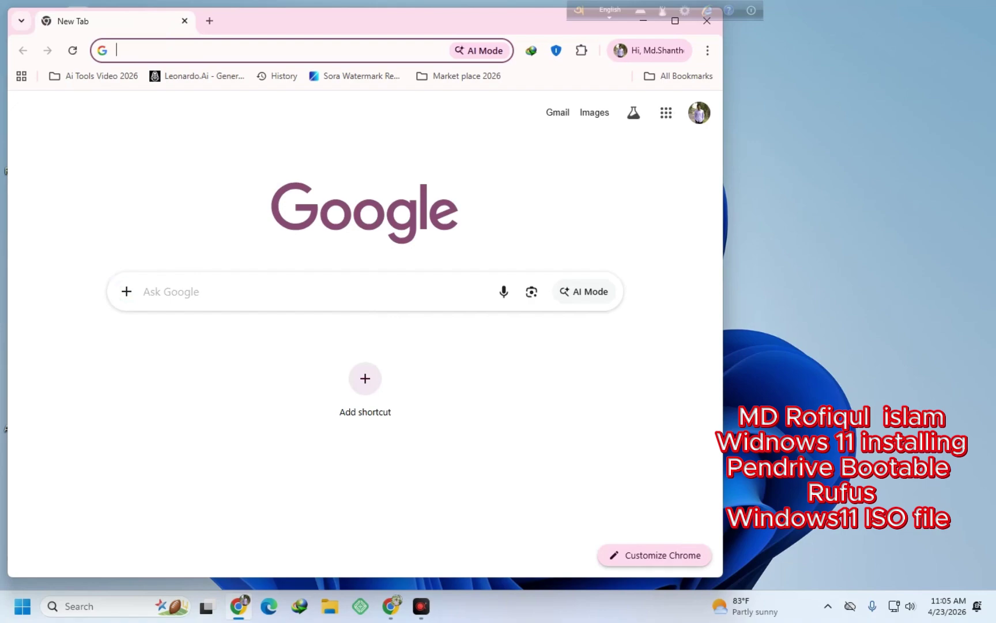
- Maximize the browser window and ready the Google search box on the page for a query
{"action": "left_click", "coordinate": [675, 20]}
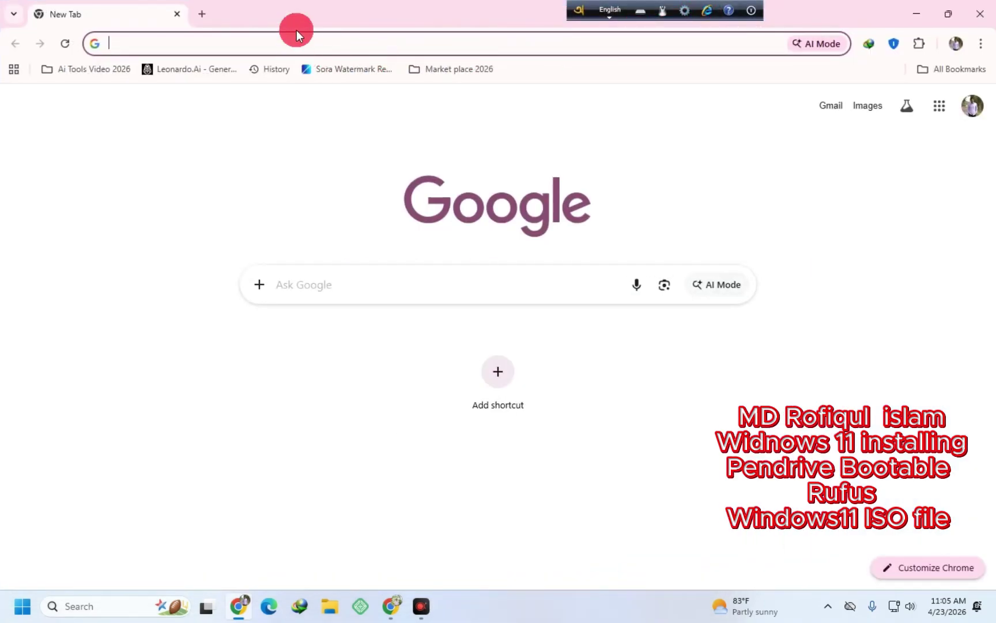
{"action": "left_click", "coordinate": [357, 43]}
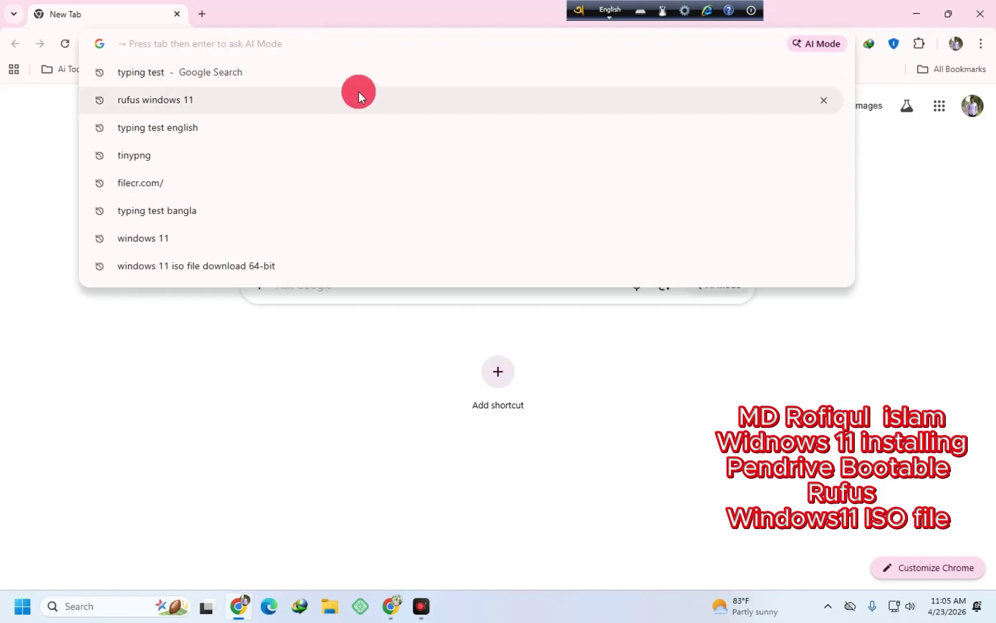
{"action": "left_click", "coordinate": [334, 414]}
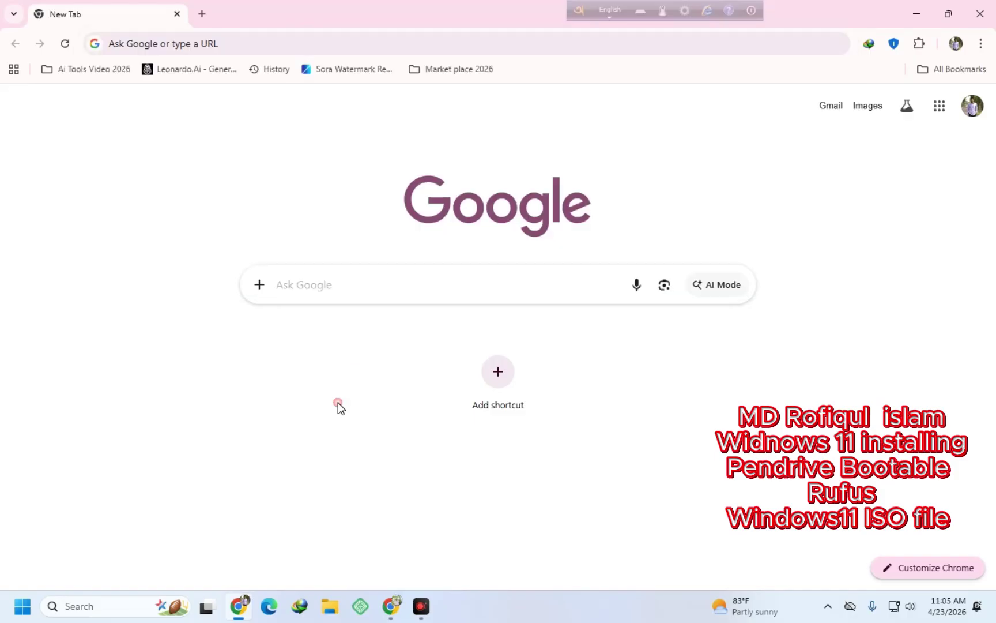
{"action": "left_click", "coordinate": [342, 284]}
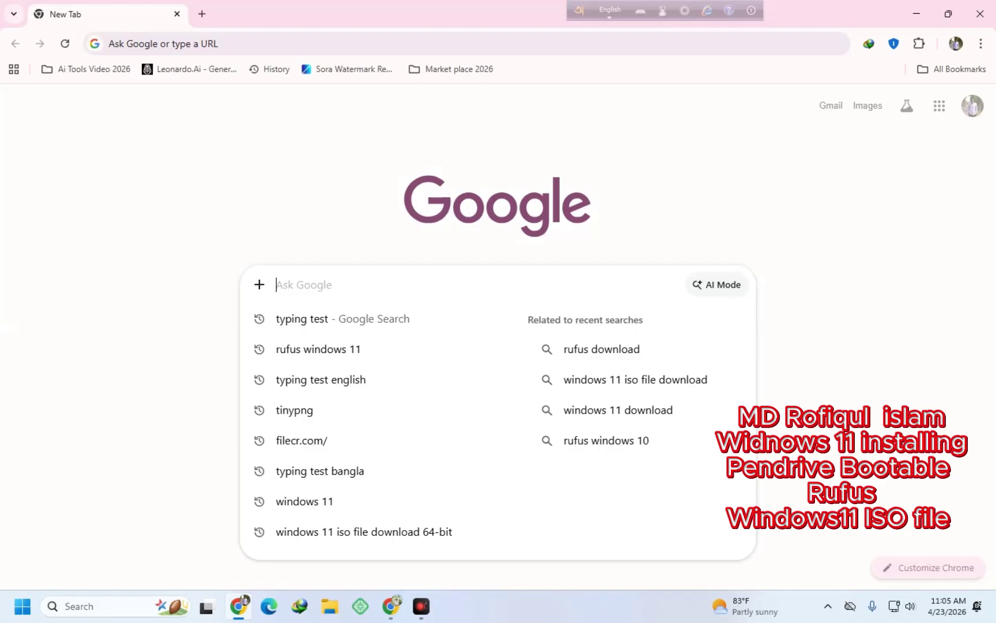
{"action": "type", "text": "i"}
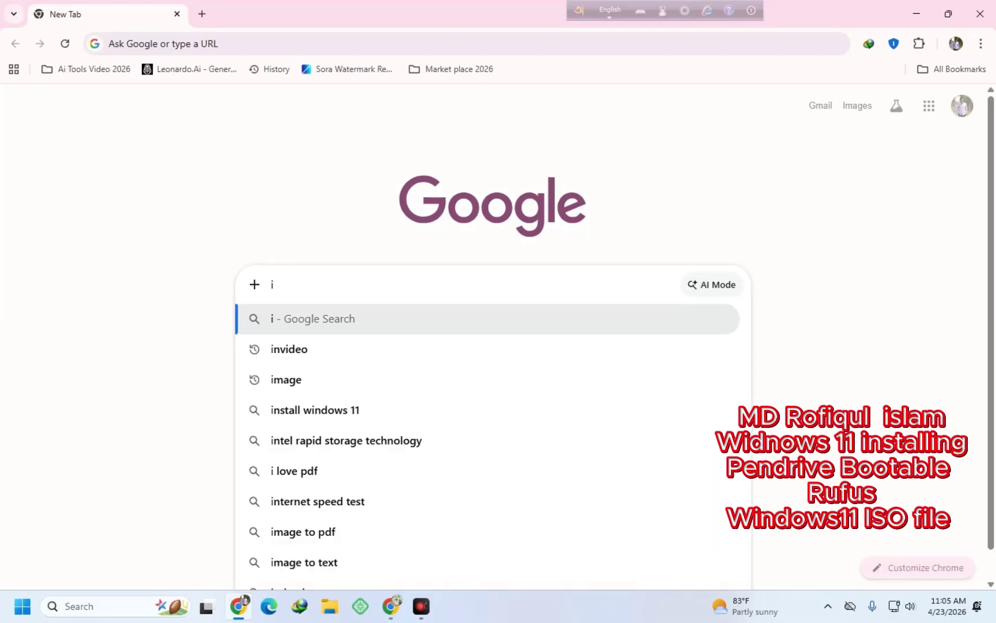
{"action": "type", "text": "s"}
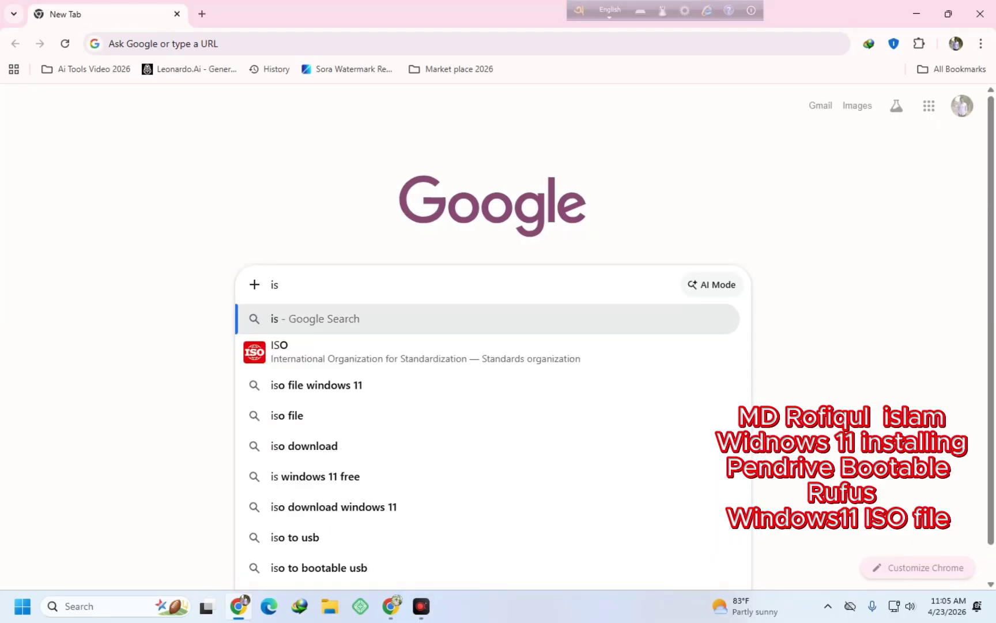
{"action": "type", "text": "o"}
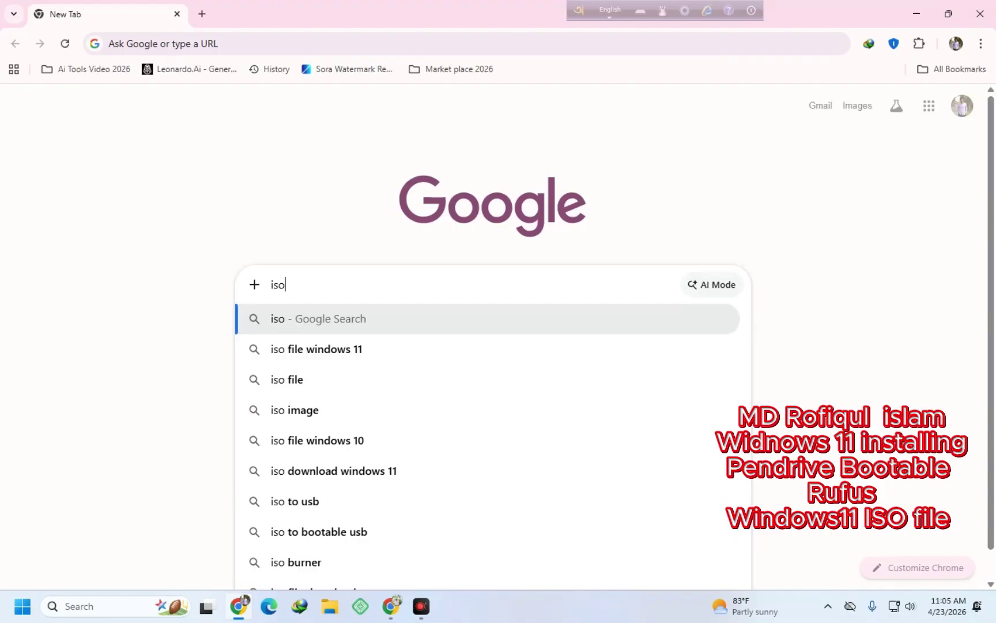
{"action": "key", "text": "BackSpace"}
{"action": "key", "text": "BackSpace"}
{"action": "key", "text": "BackSpace"}
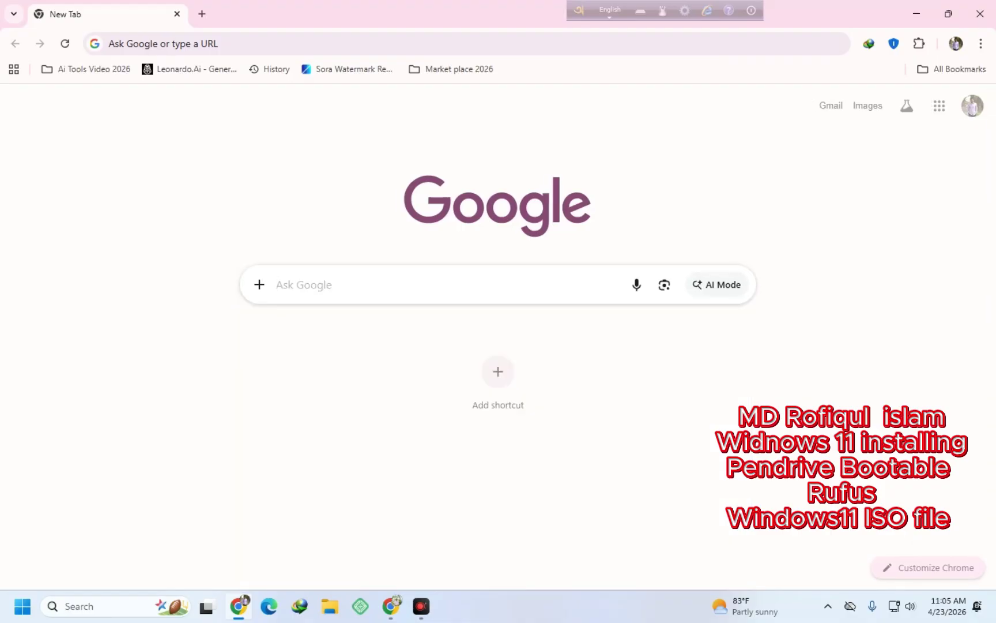
- Search Google for filecr.com/ and open FileCR's "Windows software, drivers & operating system" result
{"action": "type", "text": "f"}
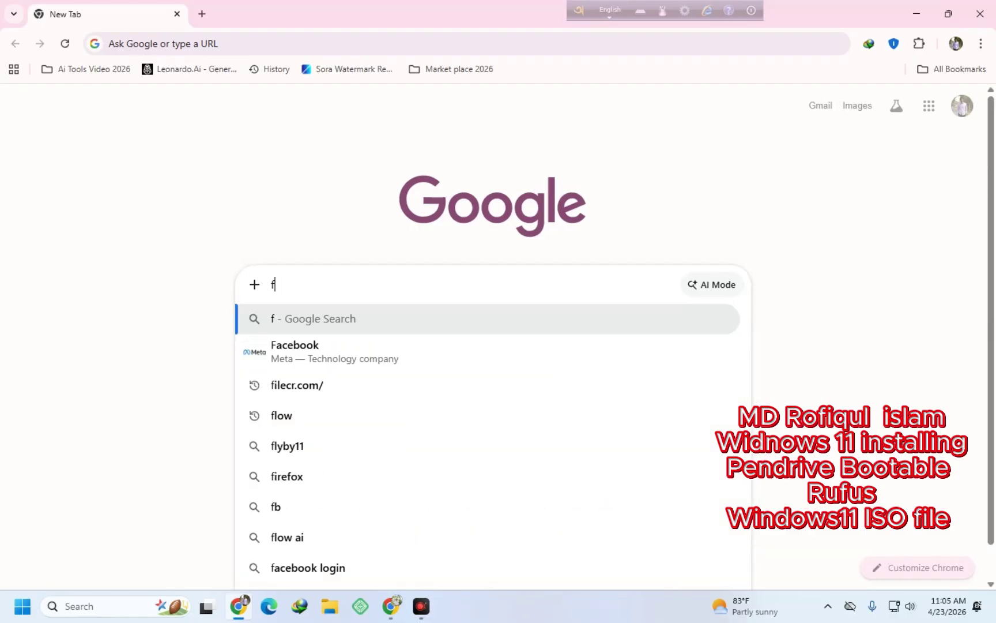
{"action": "type", "text": "il"}
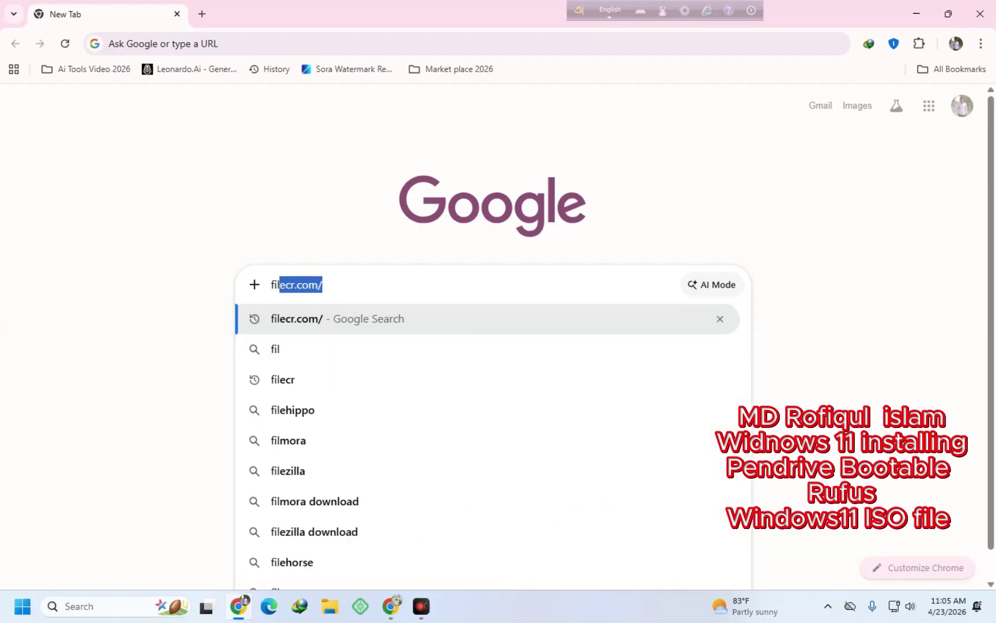
{"action": "key", "text": "Return"}
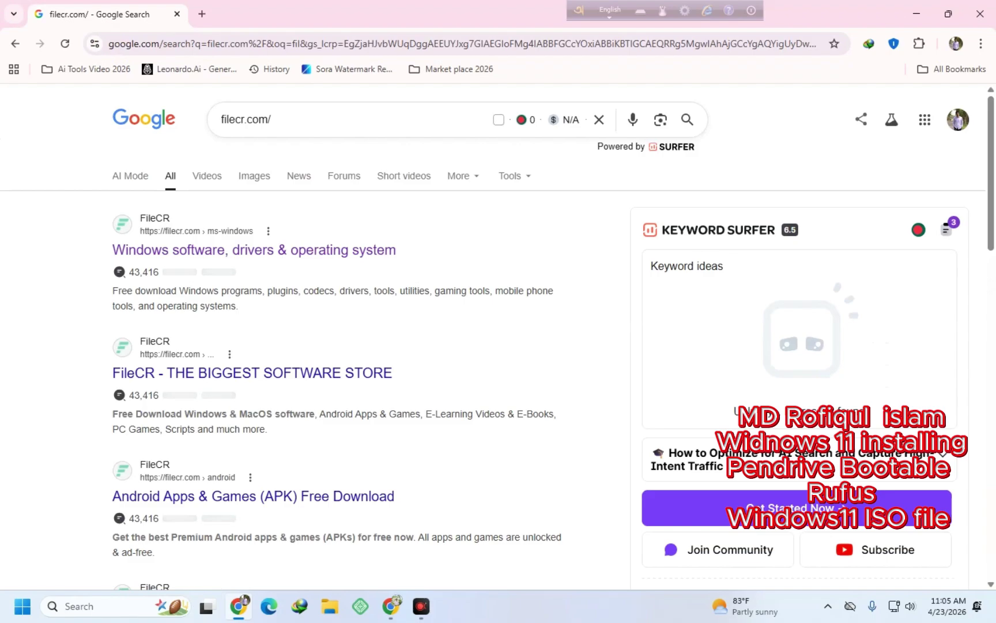
{"action": "left_click", "coordinate": [209, 228]}
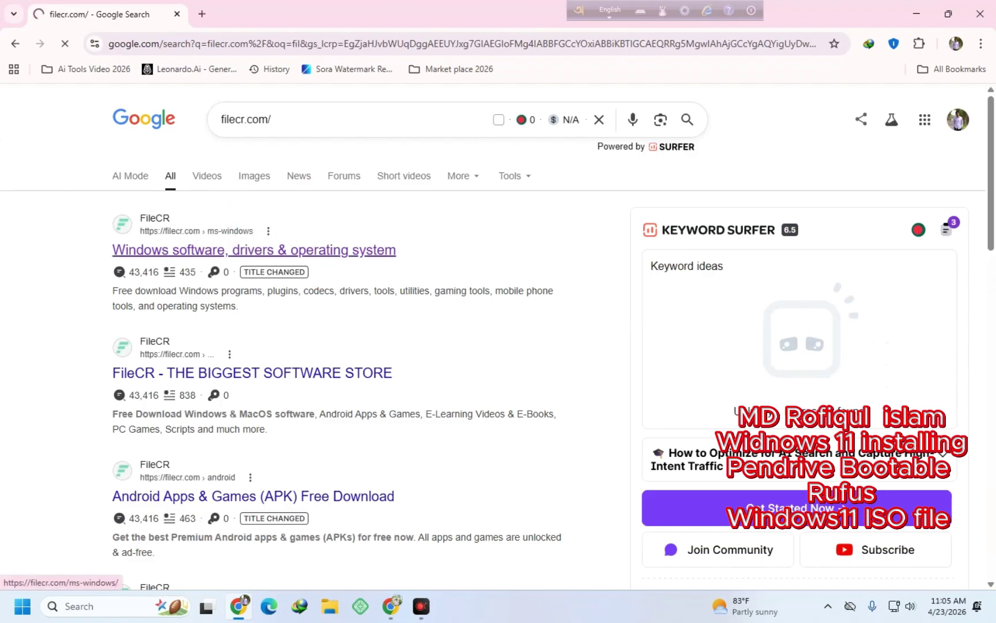
{"action": "left_click", "coordinate": [205, 227]}
{"action": "left_click", "coordinate": [168, 230]}
{"action": "left_click", "coordinate": [167, 231]}
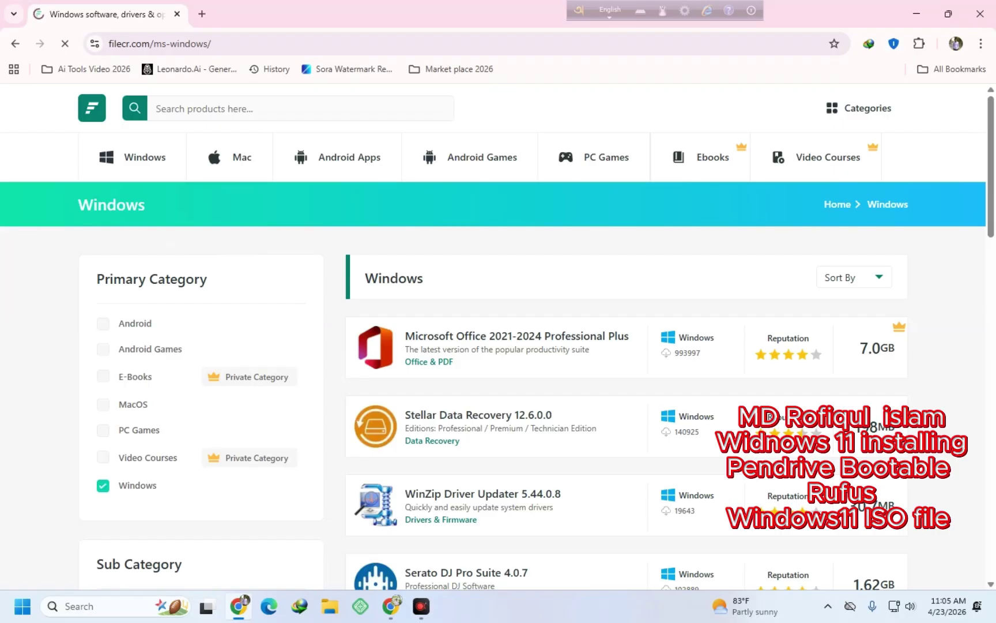
- Search the FileCR site for "windows 11 iso"
{"action": "left_click", "coordinate": [260, 97]}
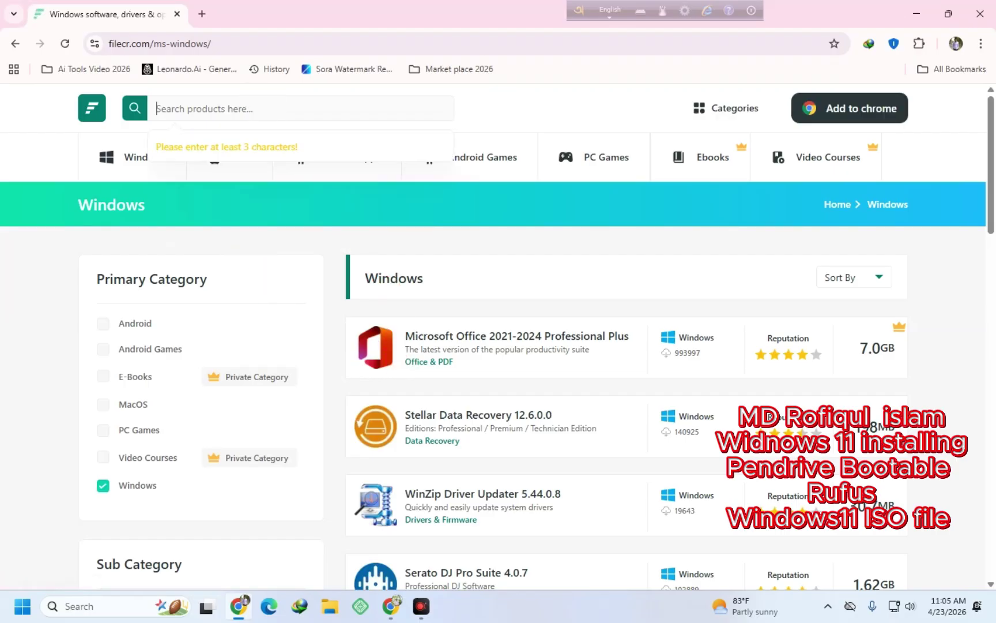
{"action": "type", "text": "win"}
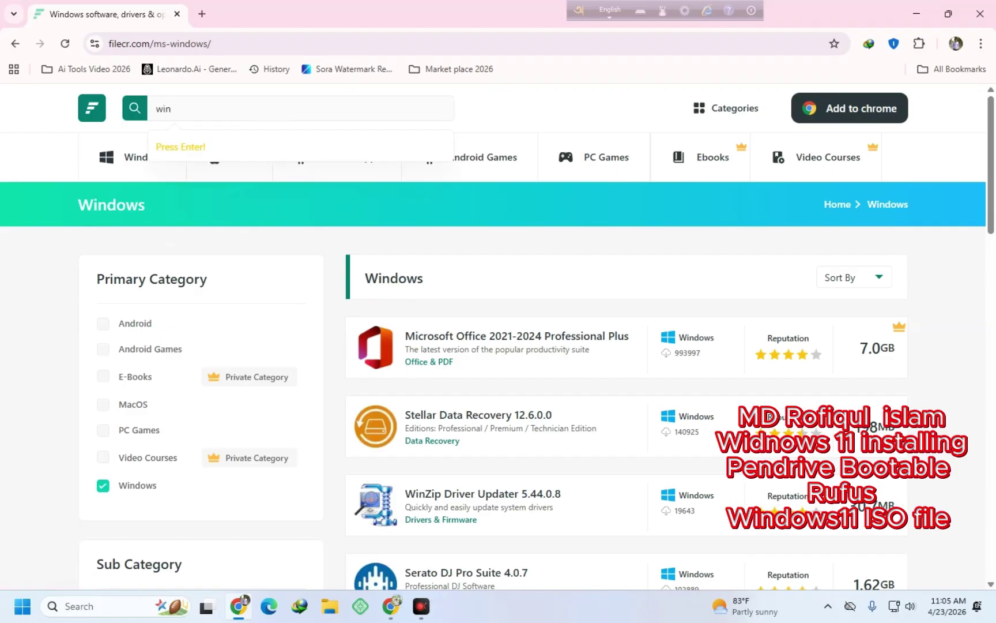
{"action": "type", "text": "dos"}
{"action": "key", "text": "BackSpace"}
{"action": "type", "text": "s"}
{"action": "key", "text": "BackSpace"}
{"action": "type", "text": "ws 11 iso"}
{"action": "key", "text": "Return"}
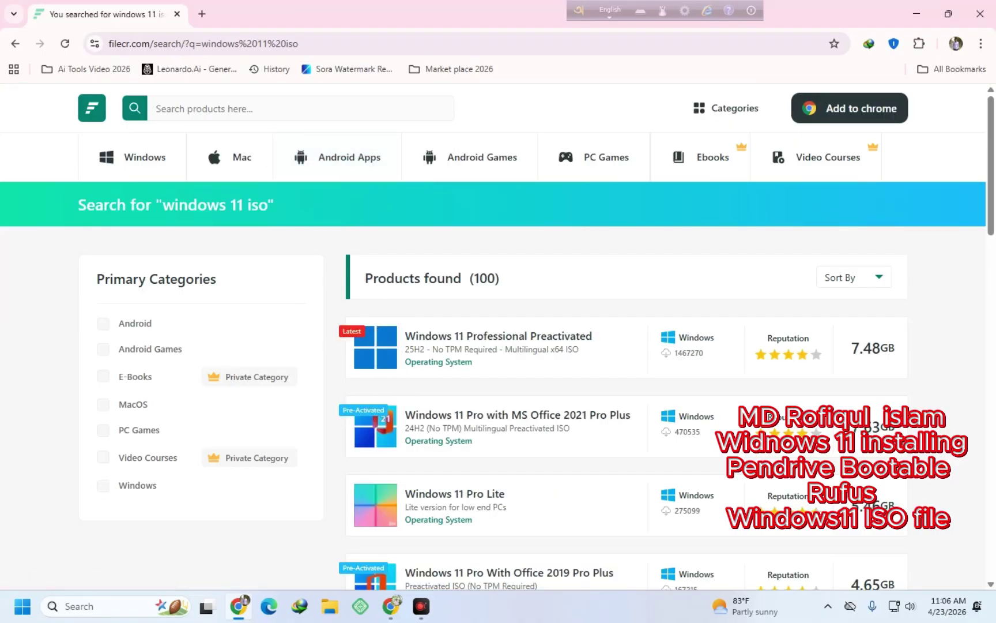
- Open the Windows 11 Professional Preactivated product page (25H2, No TPM Required, Multilingual x64 ISO) from the search results
{"action": "scroll", "coordinate": [392, 392], "scroll_direction": "down", "scroll_amount": 1}
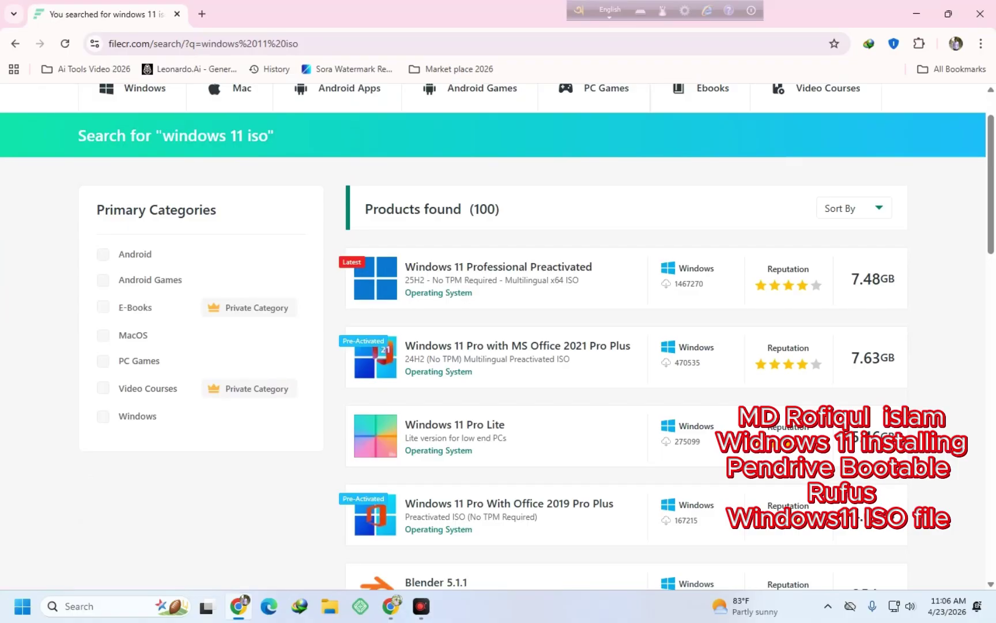
{"action": "left_click", "coordinate": [424, 369]}
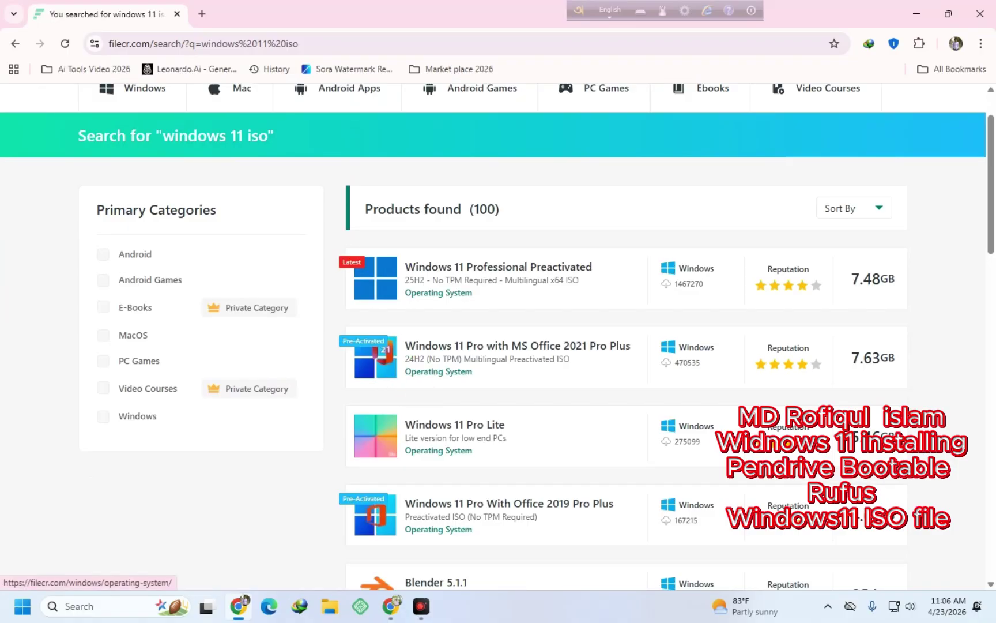
{"action": "left_click", "coordinate": [438, 327]}
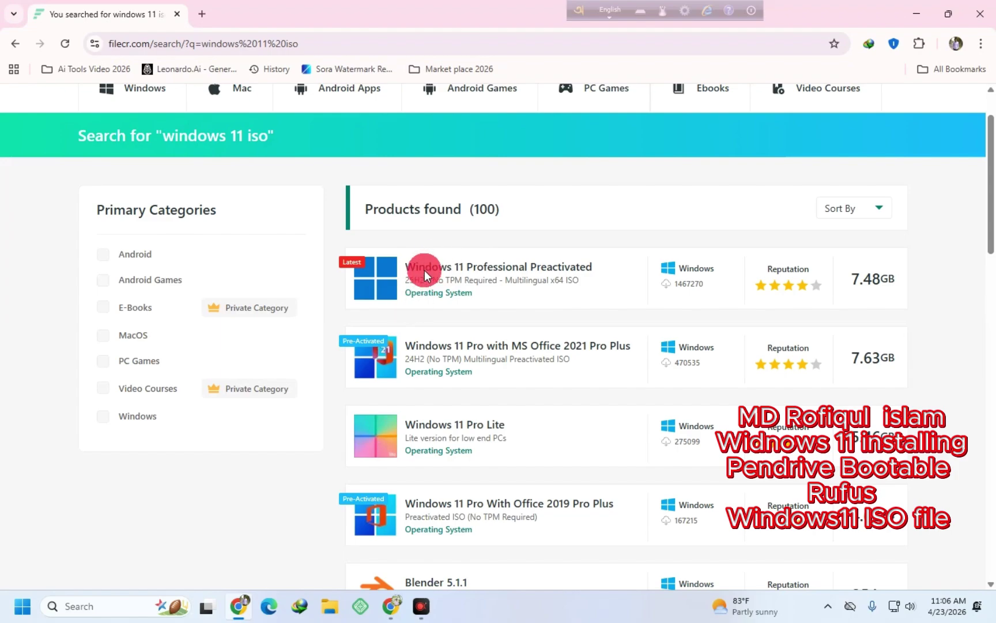
{"action": "double_click", "coordinate": [527, 280]}
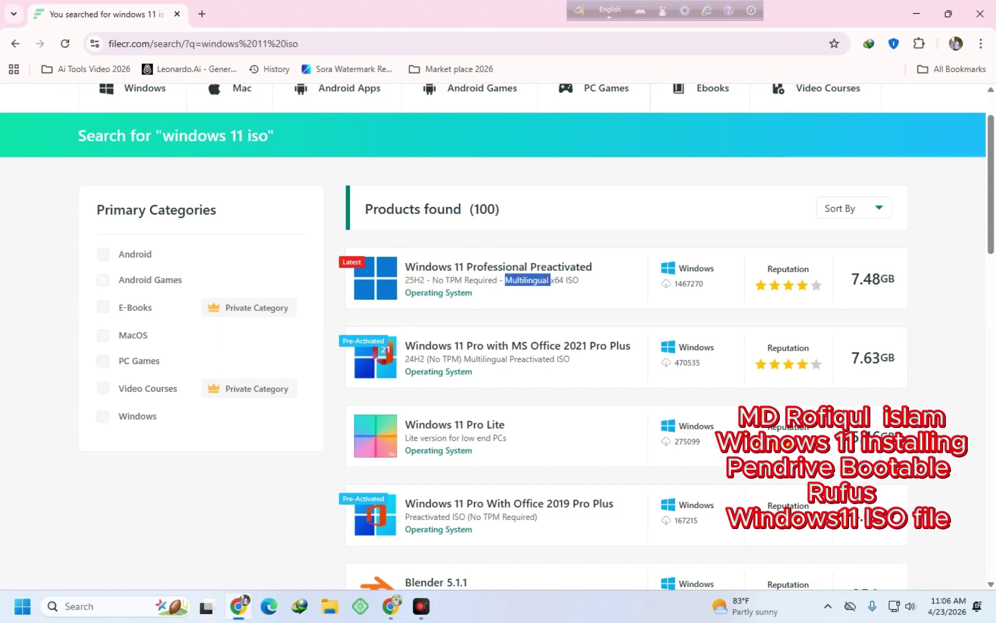
{"action": "left_click", "coordinate": [628, 279]}
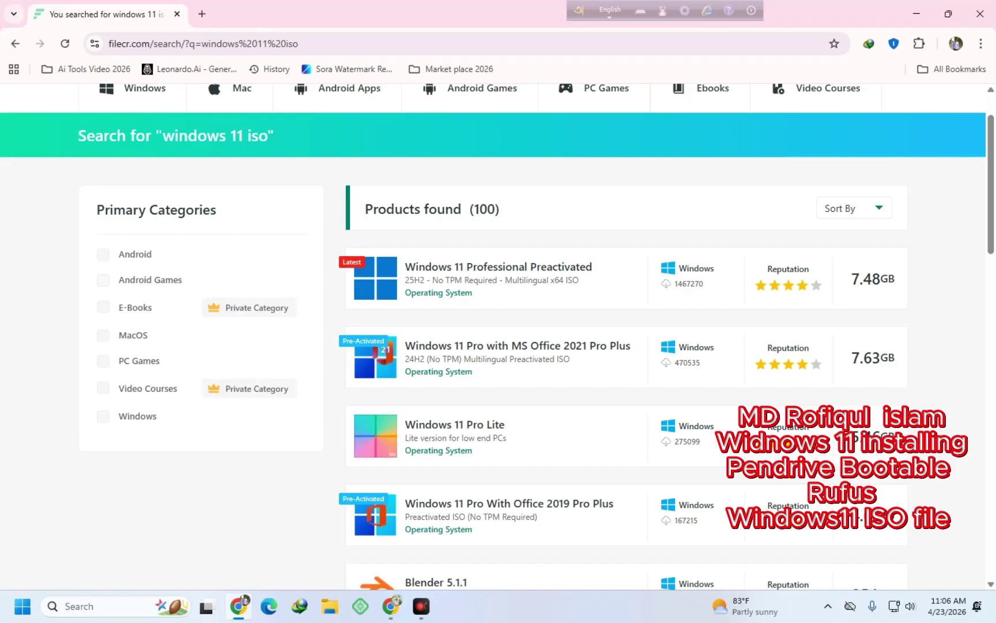
{"action": "left_click", "coordinate": [378, 271]}
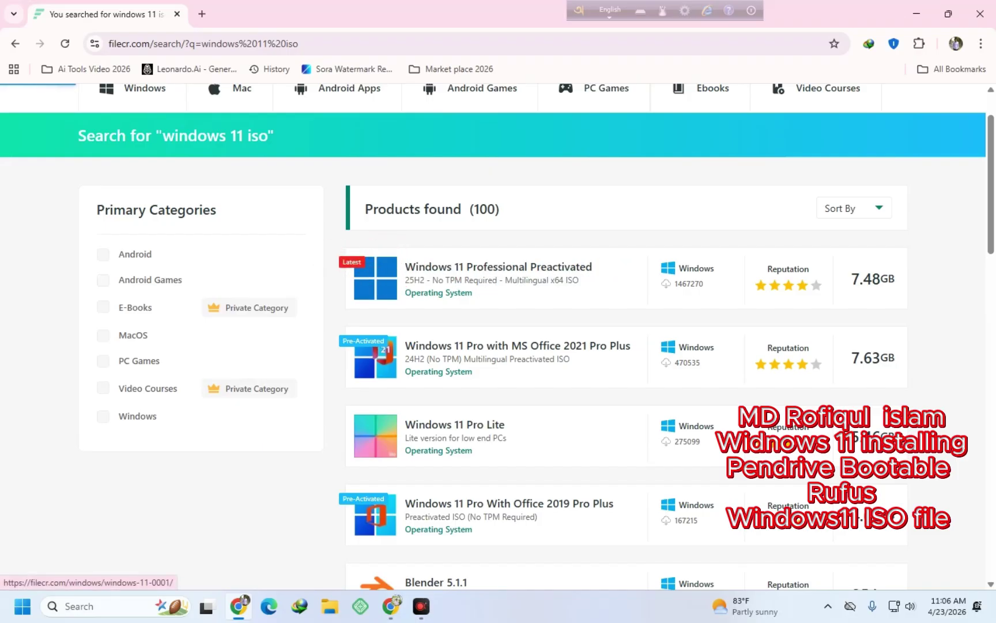
- Examine the Windows 11 Professional Preactivated page's download options, file size and product information
{"action": "scroll", "coordinate": [498, 337], "scroll_direction": "down", "scroll_amount": 3}
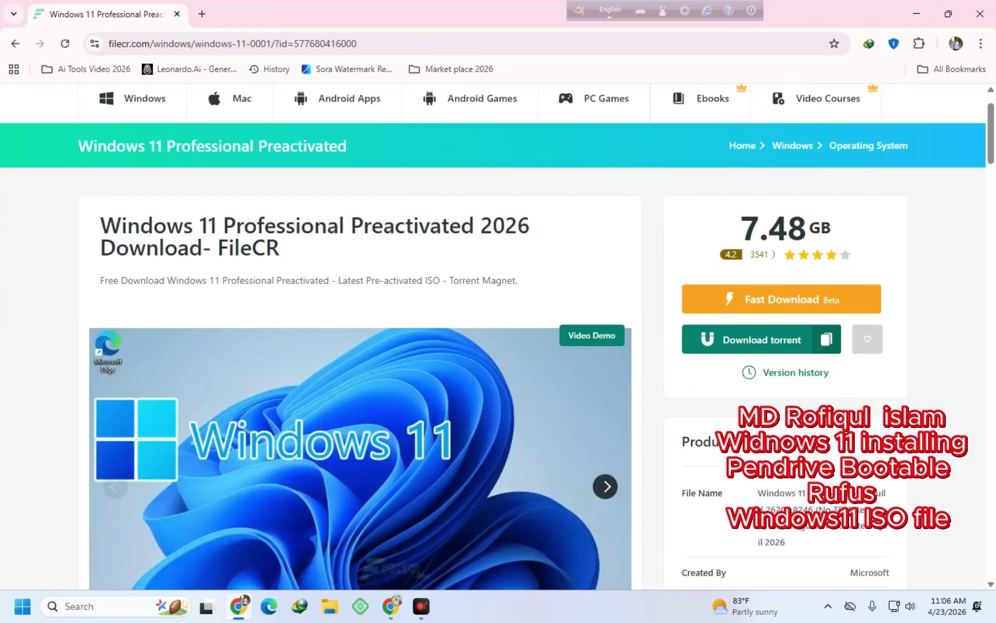
{"action": "left_click", "coordinate": [593, 262]}
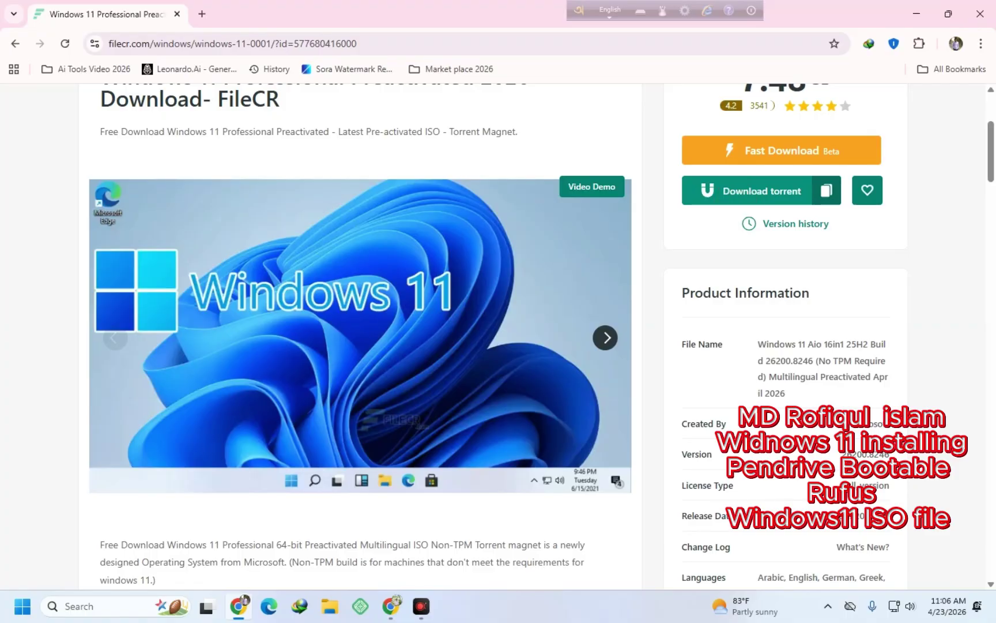
{"action": "scroll", "coordinate": [736, 200], "scroll_direction": "up", "scroll_amount": 1}
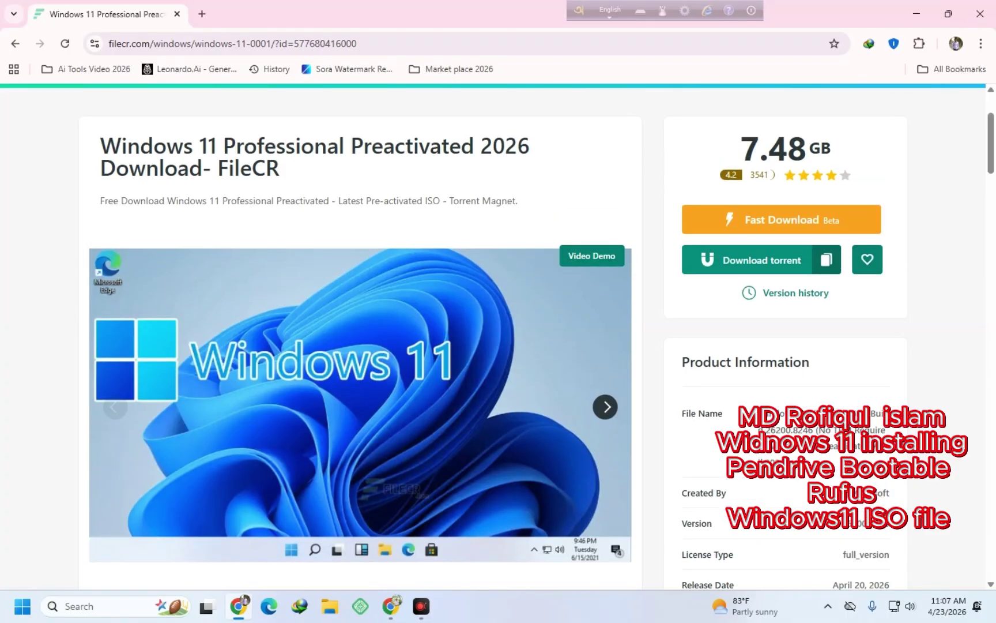
{"action": "left_click", "coordinate": [736, 199]}
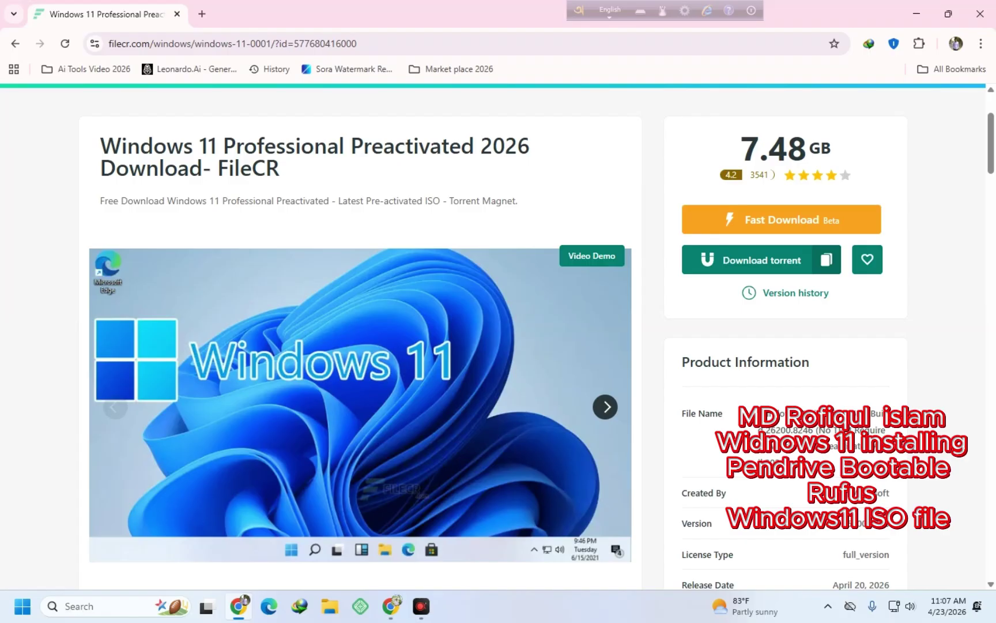
{"action": "scroll", "coordinate": [745, 382], "scroll_direction": "down", "scroll_amount": 2}
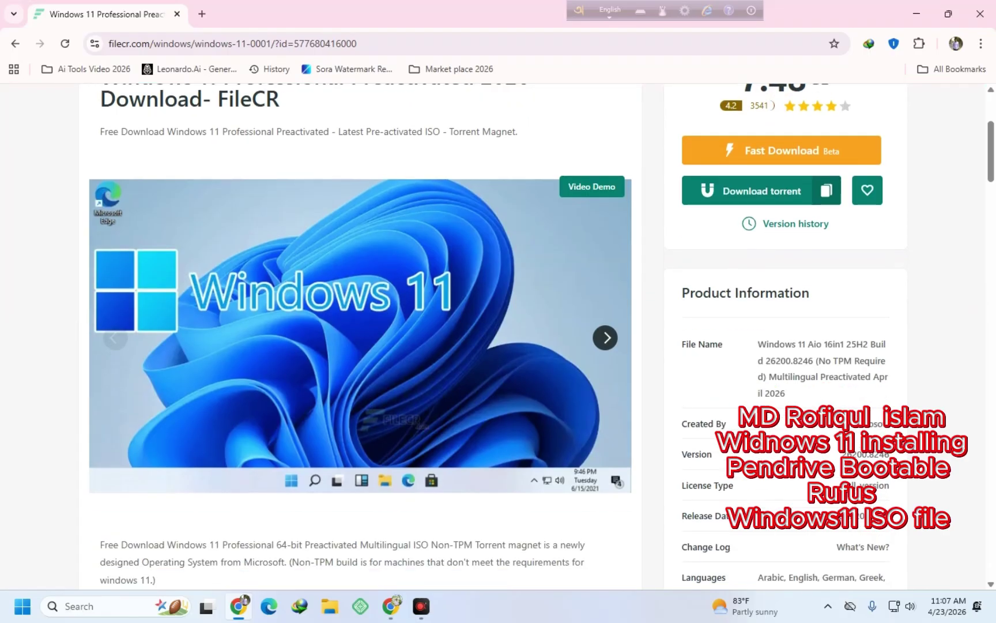
{"action": "scroll", "coordinate": [745, 382], "scroll_direction": "up", "scroll_amount": 2}
{"action": "scroll", "coordinate": [498, 336], "scroll_direction": "up", "scroll_amount": 3}
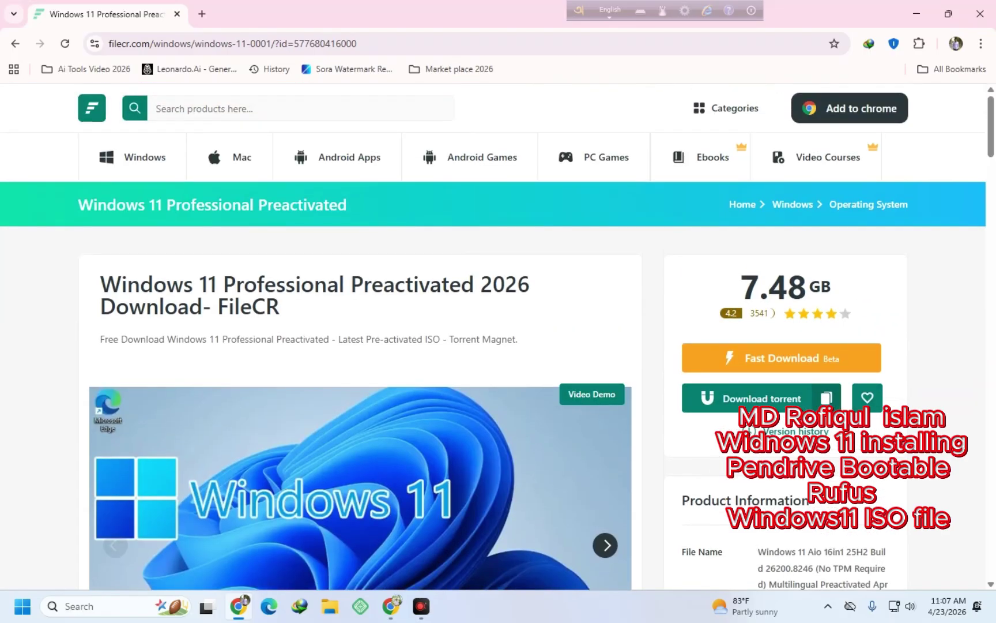
{"action": "scroll", "coordinate": [498, 336], "scroll_direction": "down", "scroll_amount": 2}
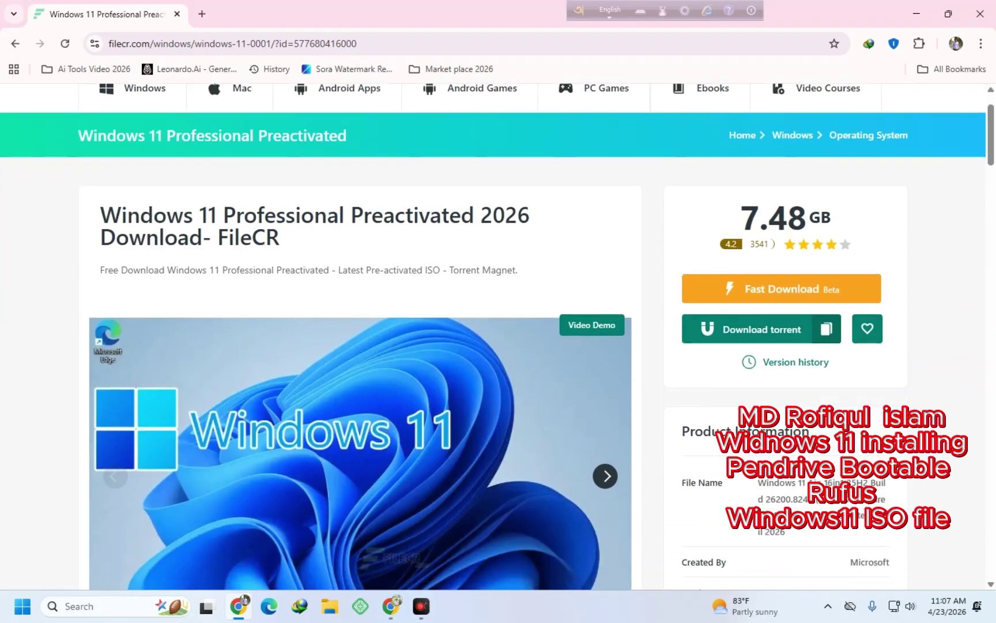
{"action": "scroll", "coordinate": [498, 337], "scroll_direction": "up", "scroll_amount": 2}
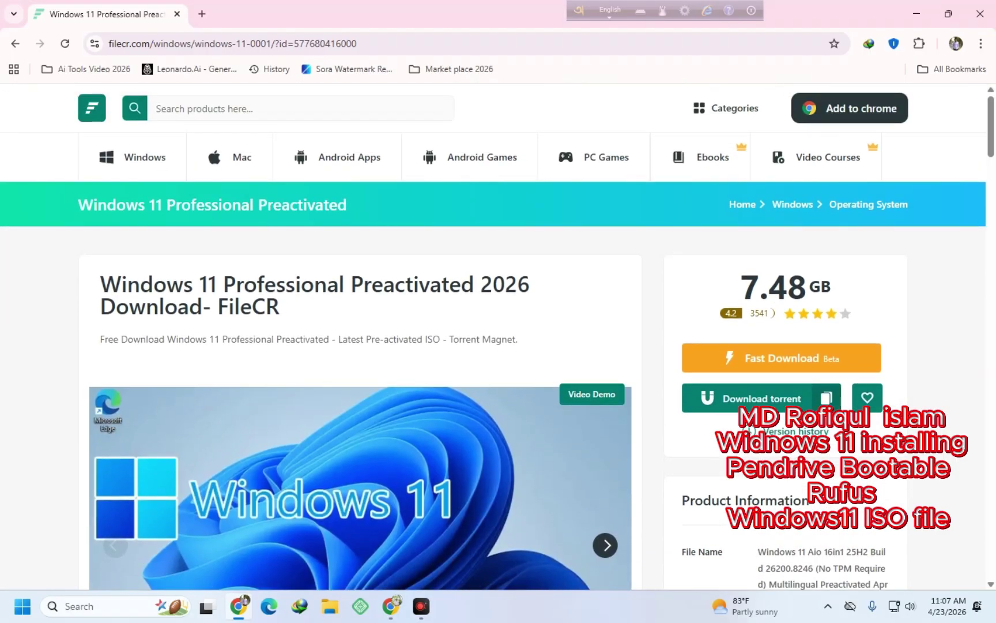
{"action": "scroll", "coordinate": [498, 336], "scroll_direction": "down", "scroll_amount": 3}
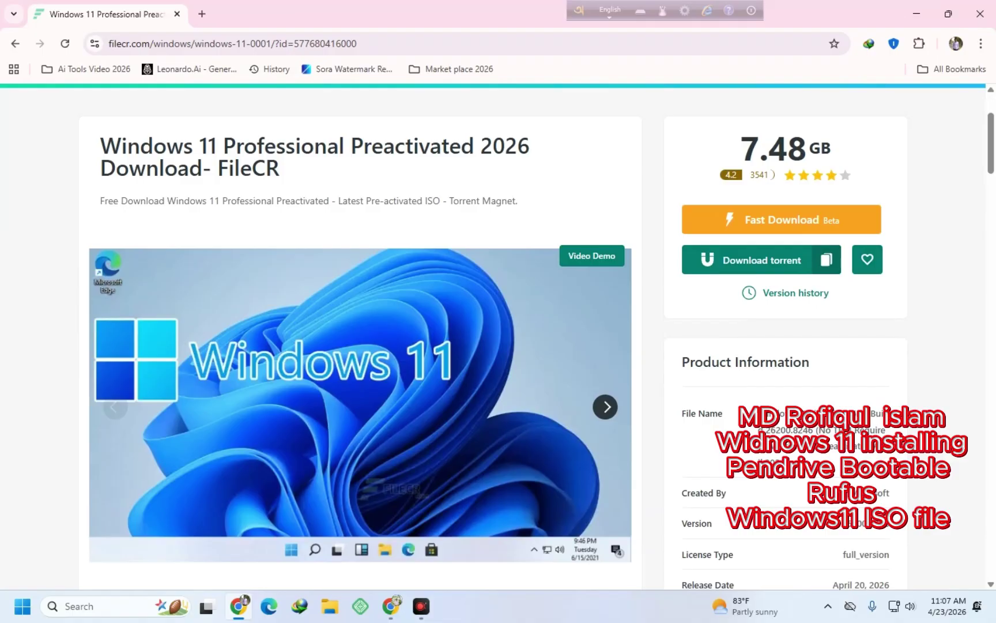
{"action": "scroll", "coordinate": [498, 336], "scroll_direction": "up", "scroll_amount": 3}
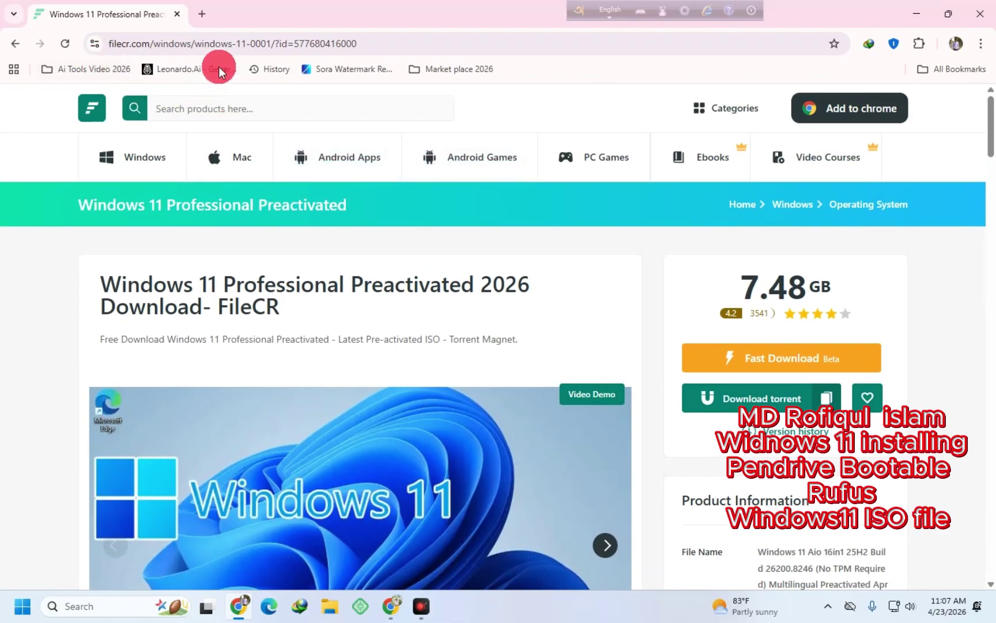
- Search Google for "windows 11" in a new browser tab and open Microsoft's "Download Windows 11" result
{"action": "left_click", "coordinate": [206, 12]}
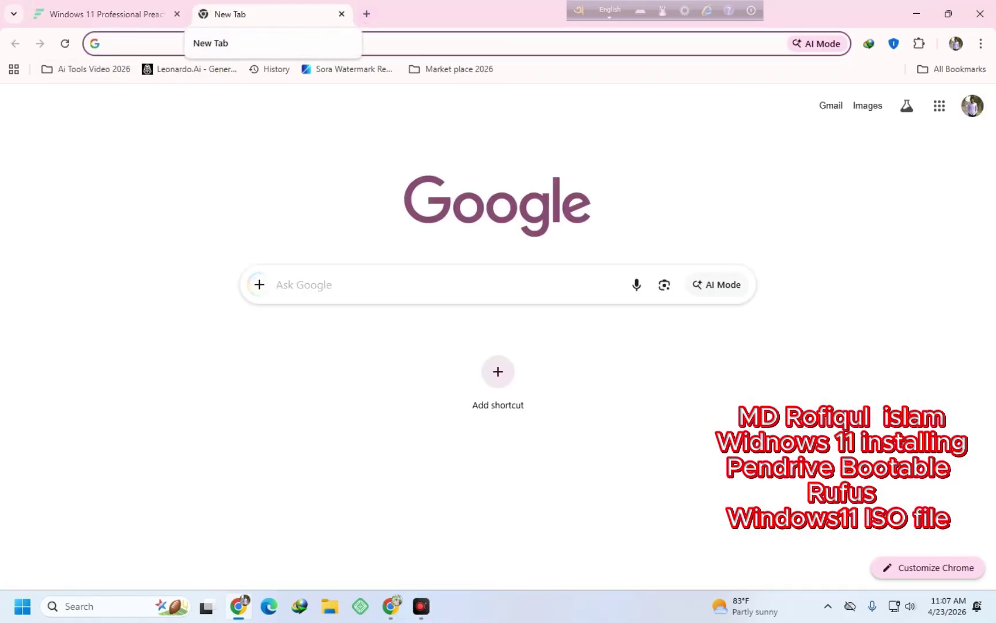
{"action": "left_click", "coordinate": [338, 284]}
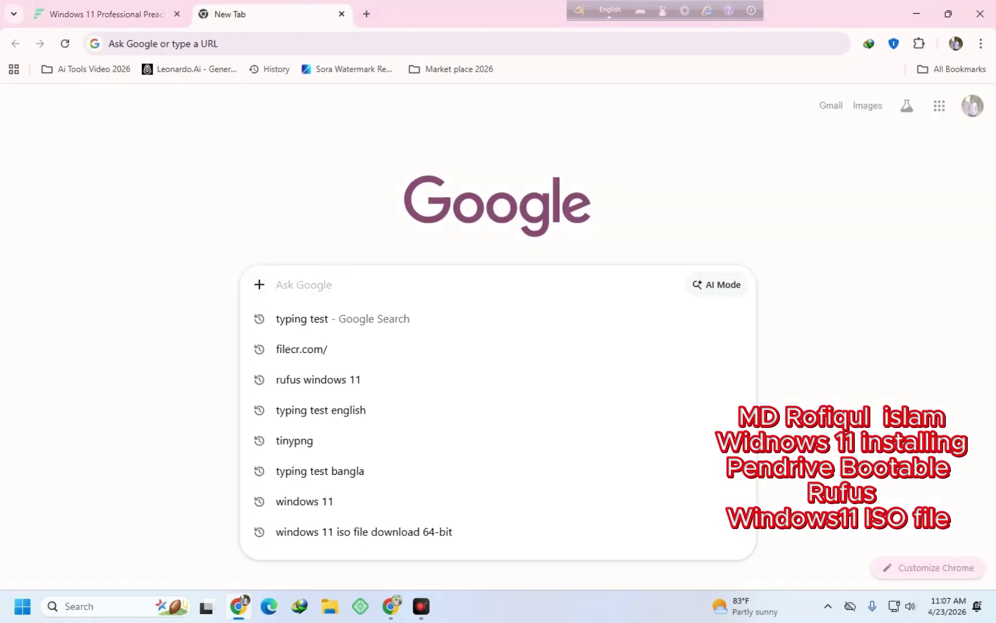
{"action": "left_click", "coordinate": [344, 291]}
{"action": "left_click", "coordinate": [338, 284]}
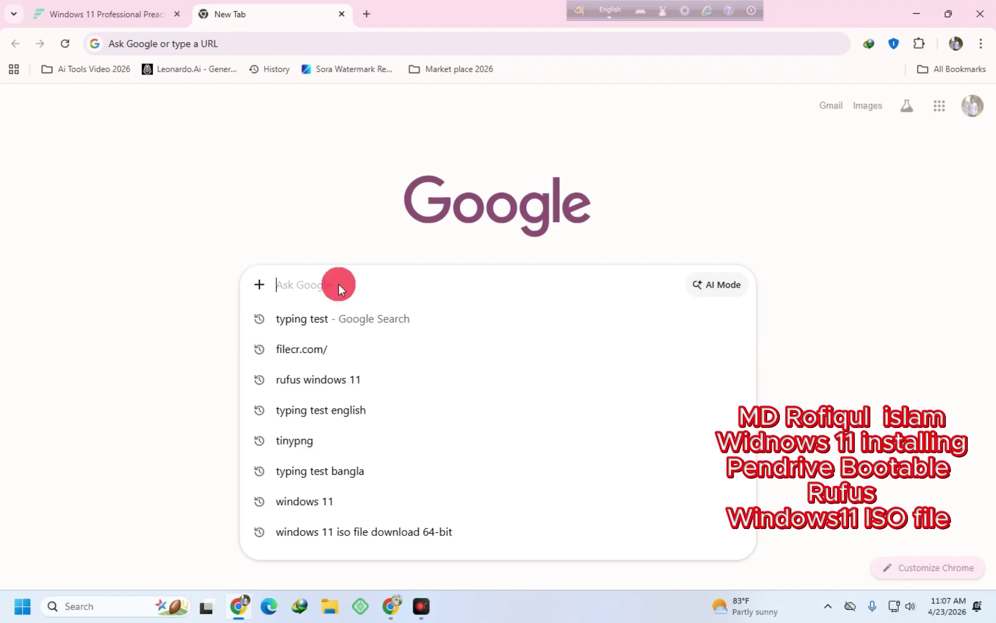
{"action": "type", "text": "w"}
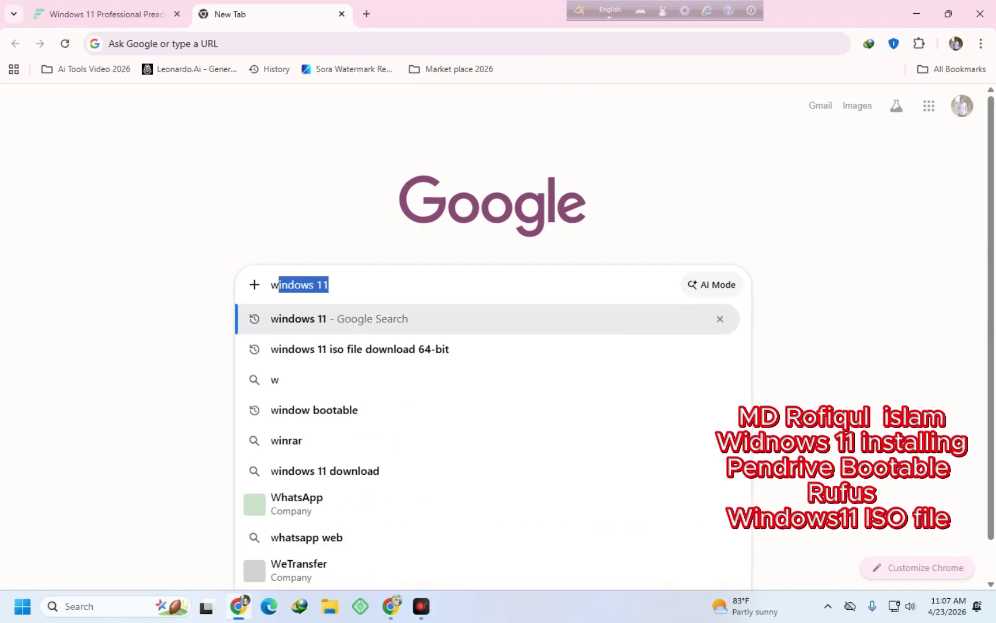
{"action": "type", "text": "in"}
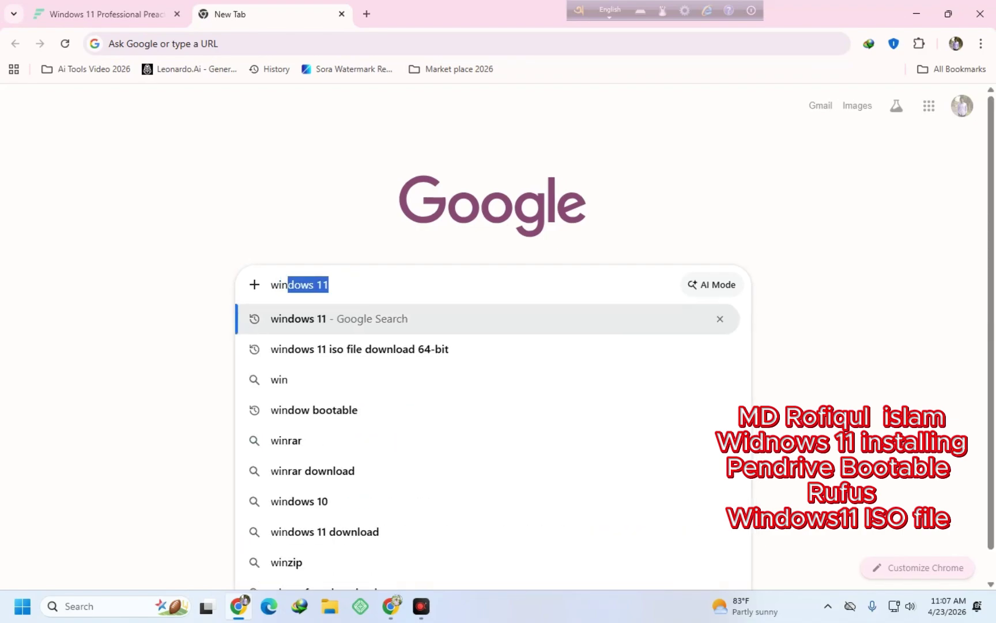
{"action": "key", "text": "Return"}
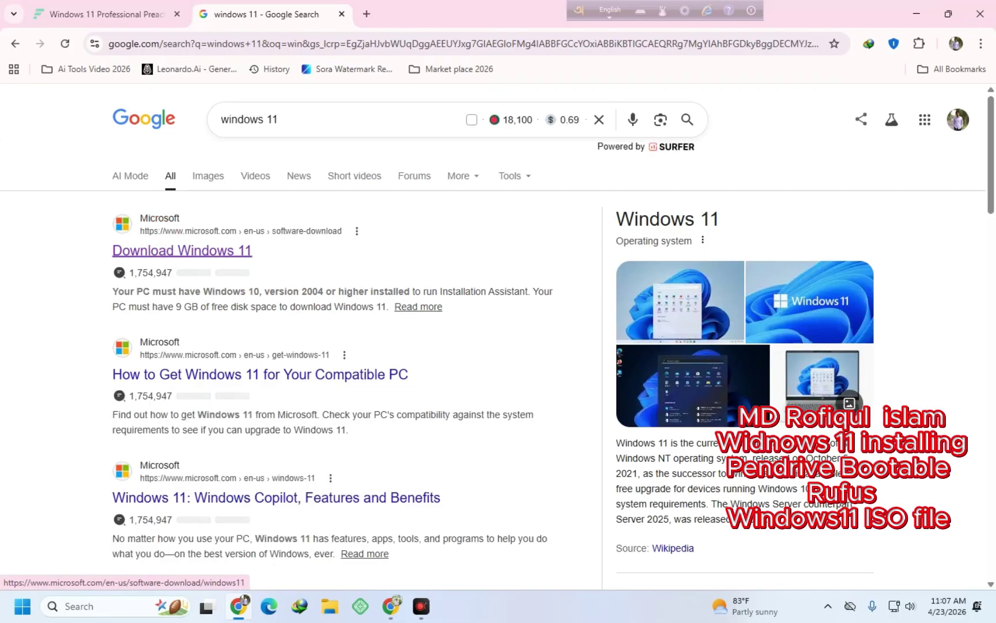
{"action": "left_click", "coordinate": [161, 247]}
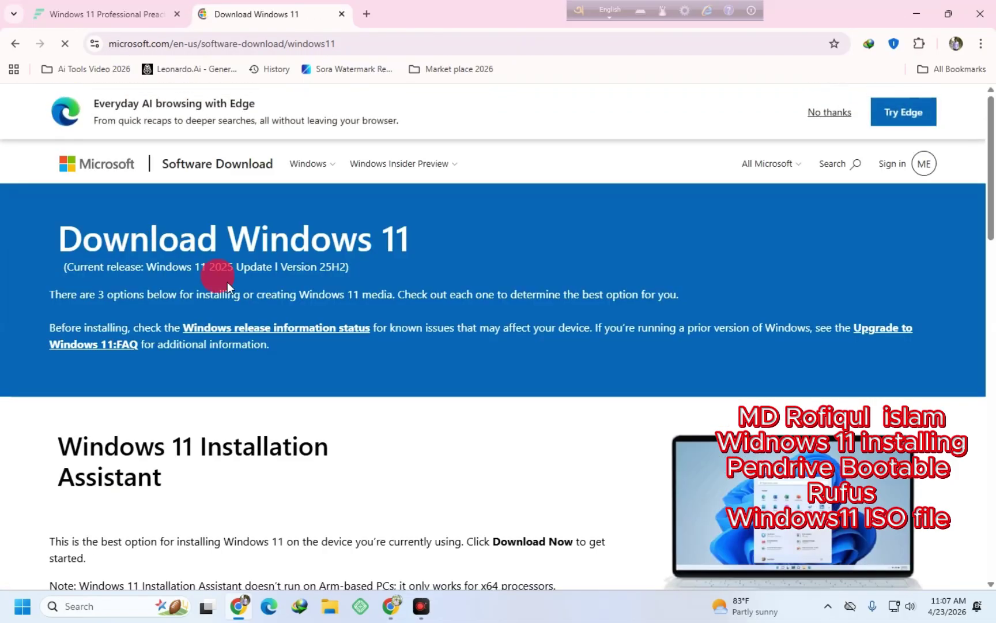
- Examine Microsoft's Download Windows 11 page, including its web address and installation options
{"action": "scroll", "coordinate": [305, 376], "scroll_direction": "down", "scroll_amount": 2}
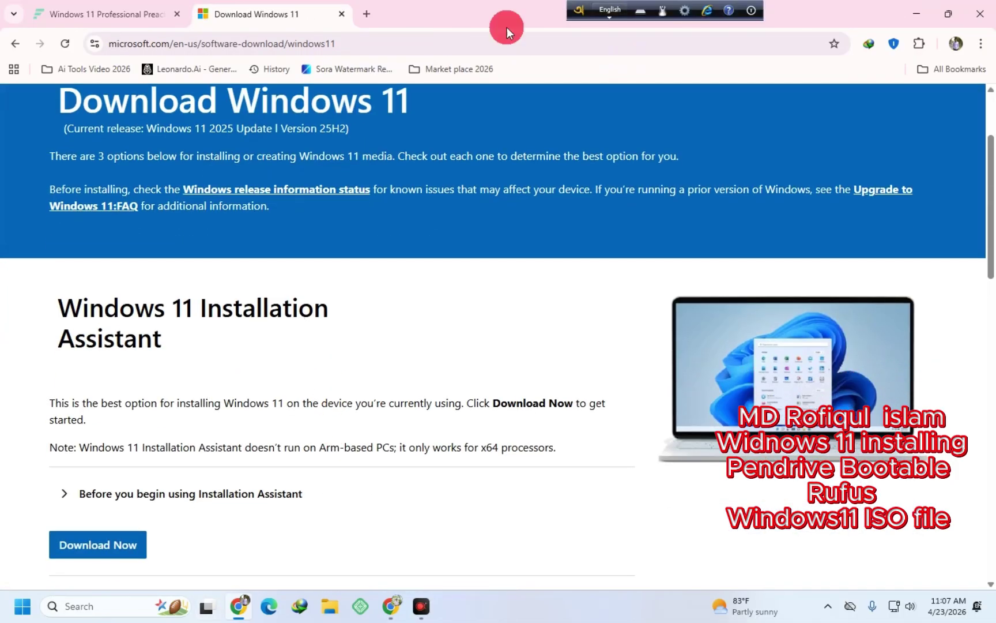
{"action": "double_click", "coordinate": [338, 43]}
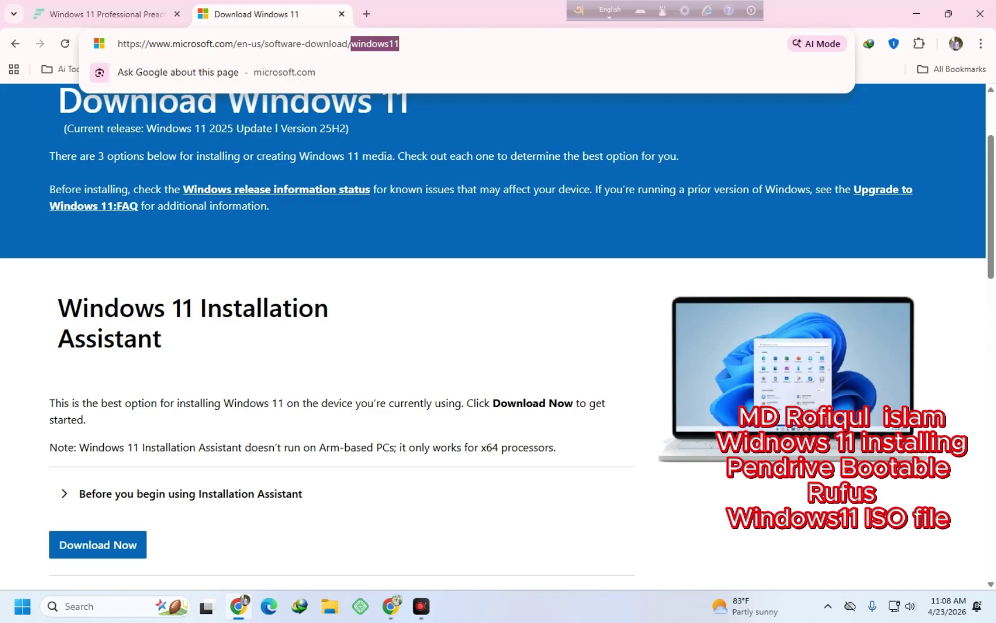
{"action": "left_click", "coordinate": [240, 62]}
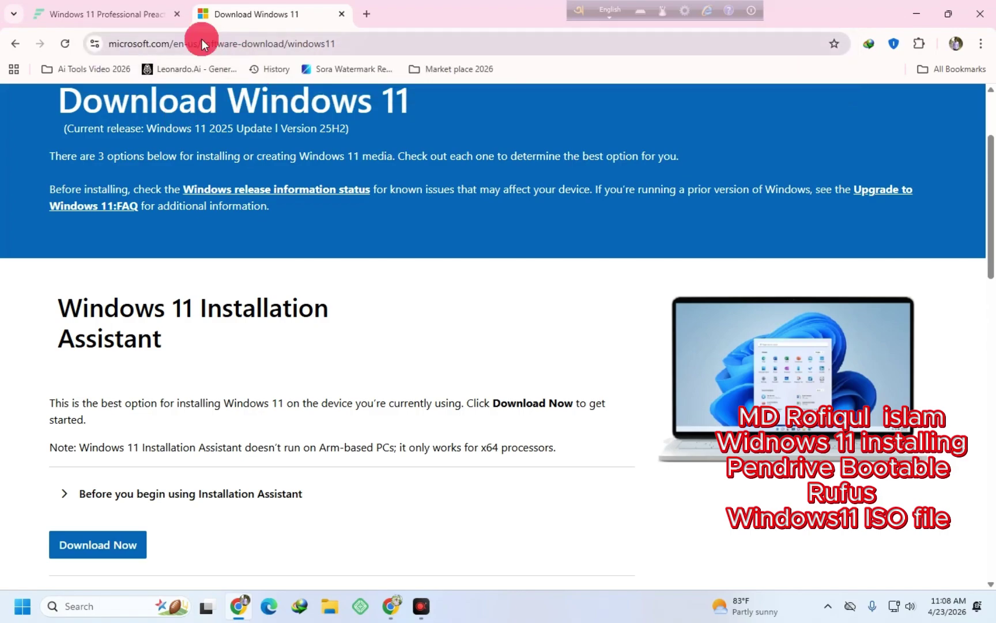
{"action": "left_click", "coordinate": [178, 43]}
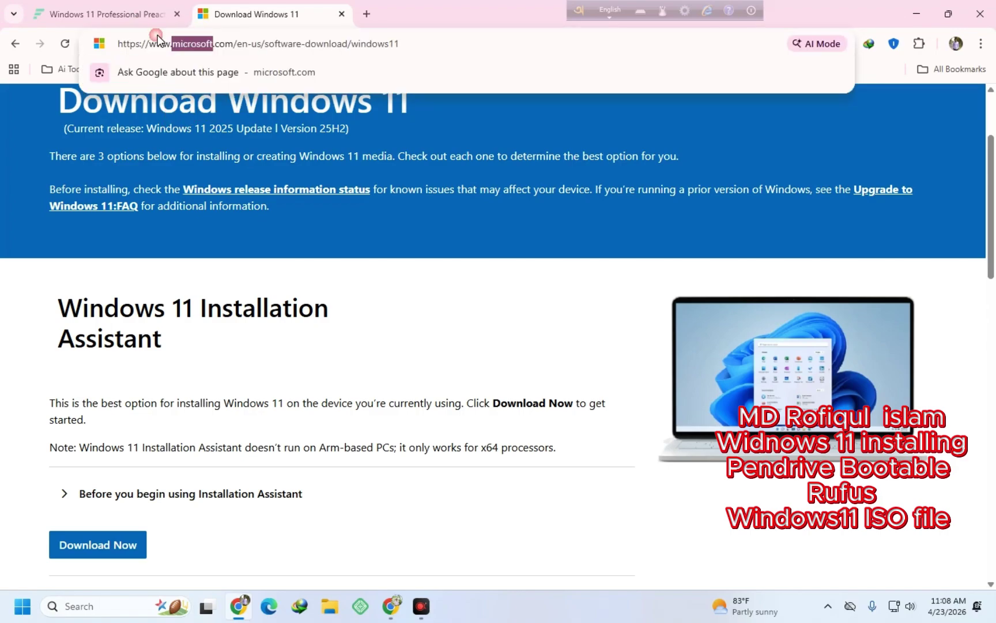
{"action": "left_click", "coordinate": [215, 44]}
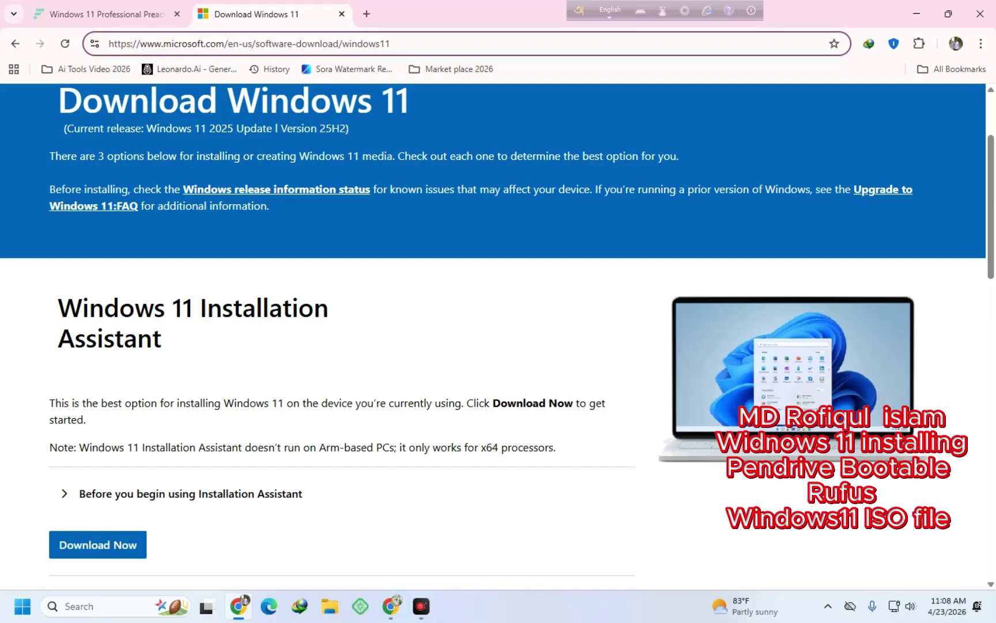
{"action": "left_click", "coordinate": [126, 41]}
{"action": "scroll", "coordinate": [327, 123], "scroll_direction": "up", "scroll_amount": 1}
{"action": "scroll", "coordinate": [328, 123], "scroll_direction": "up", "scroll_amount": 3}
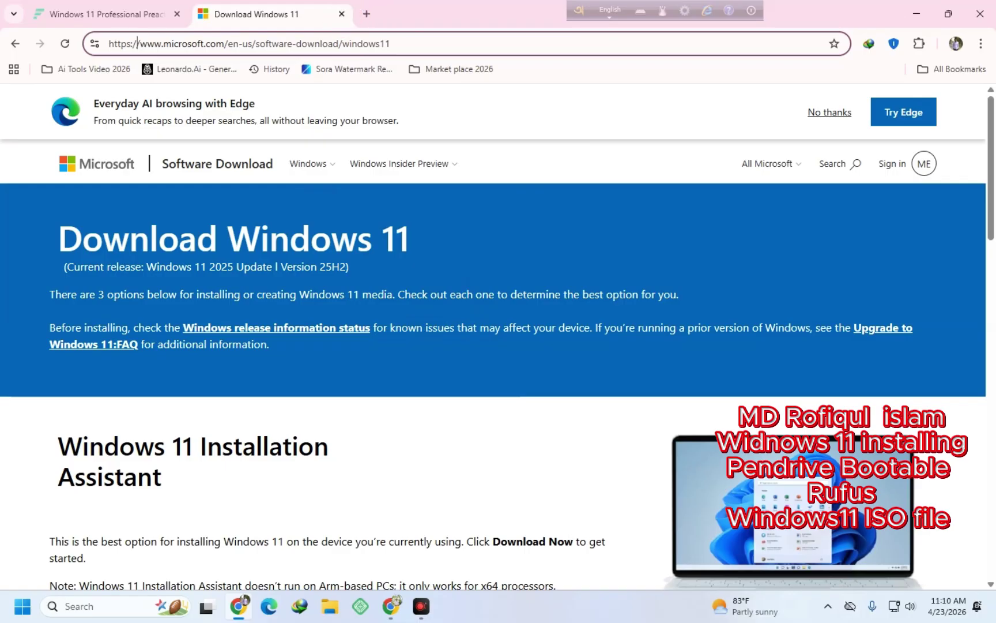
- Close the Microsoft download page and the FileCR page to return to the desktop
{"action": "left_click", "coordinate": [341, 13]}
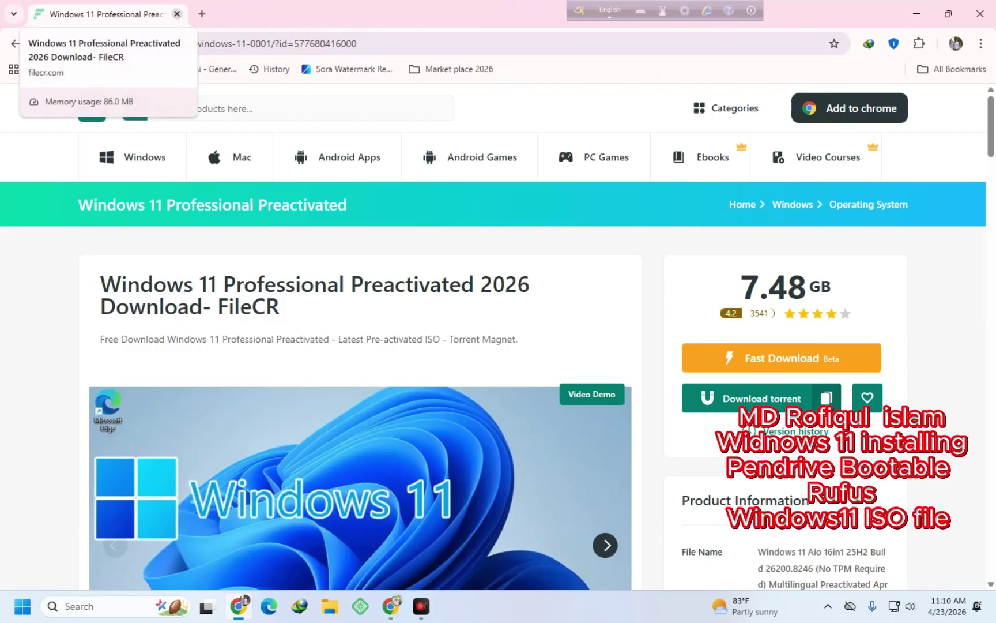
{"action": "left_click", "coordinate": [177, 14]}
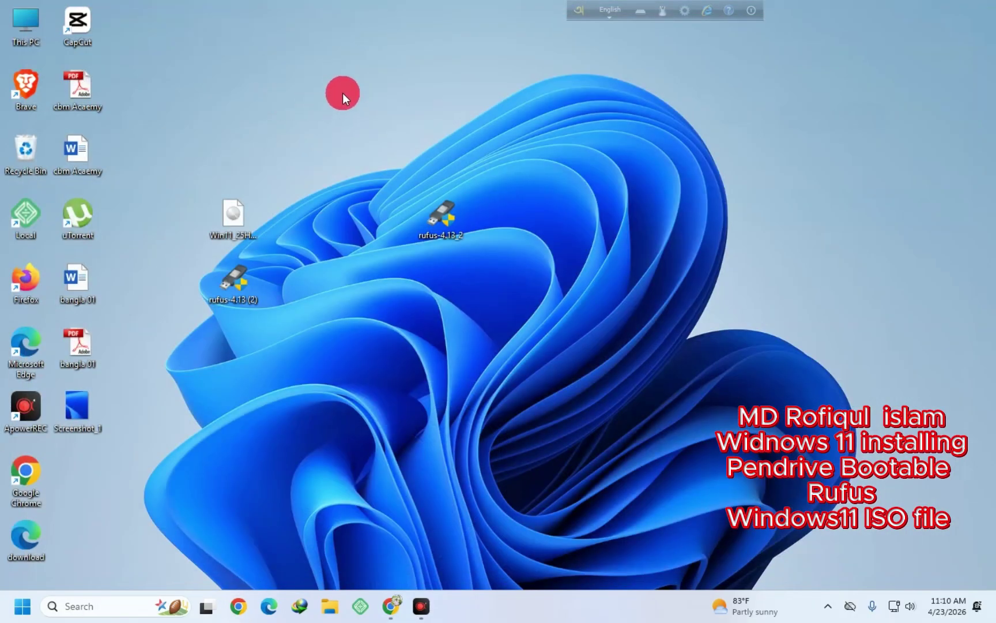
{"action": "left_click", "coordinate": [77, 46]}
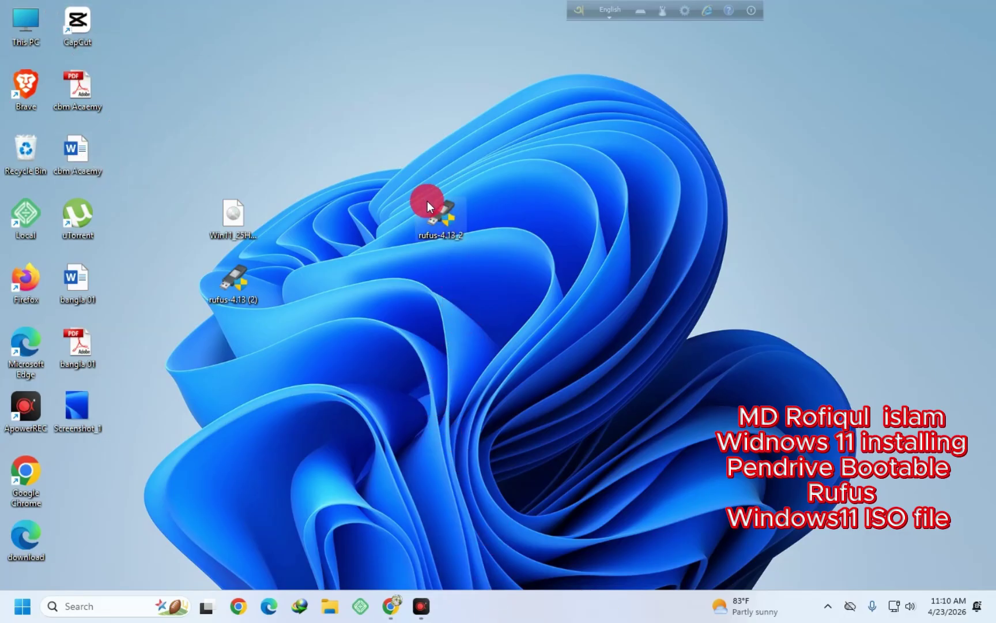
- Open This PC in File Explorer and check the capacity and free space of the E: pen drive and Local Disk (C:)
{"action": "double_click", "coordinate": [26, 24]}
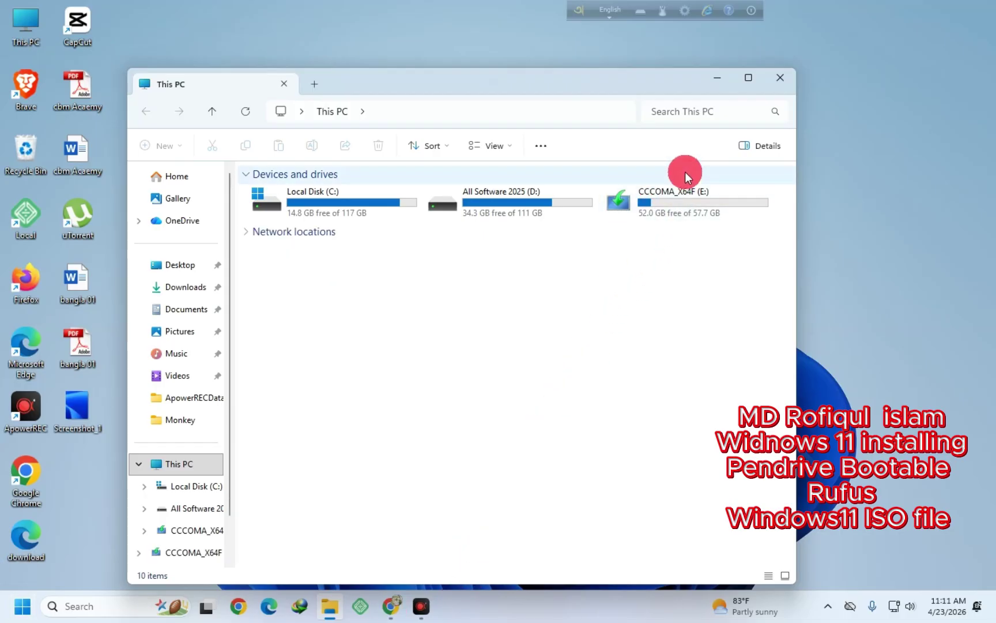
{"action": "left_click", "coordinate": [682, 215]}
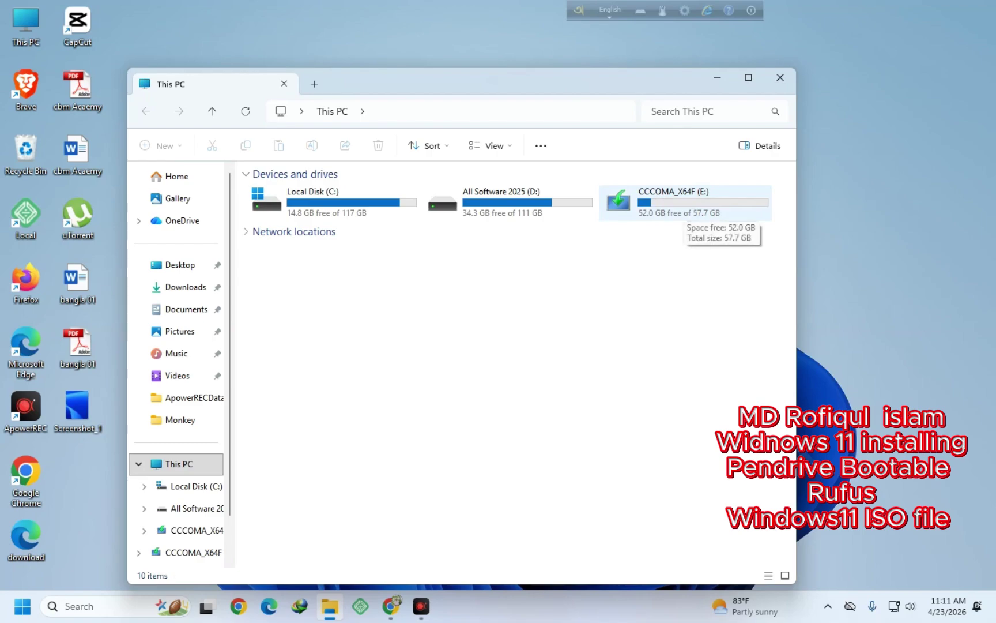
{"action": "left_click", "coordinate": [678, 220]}
{"action": "left_click", "coordinate": [678, 220]}
{"action": "left_click", "coordinate": [630, 240]}
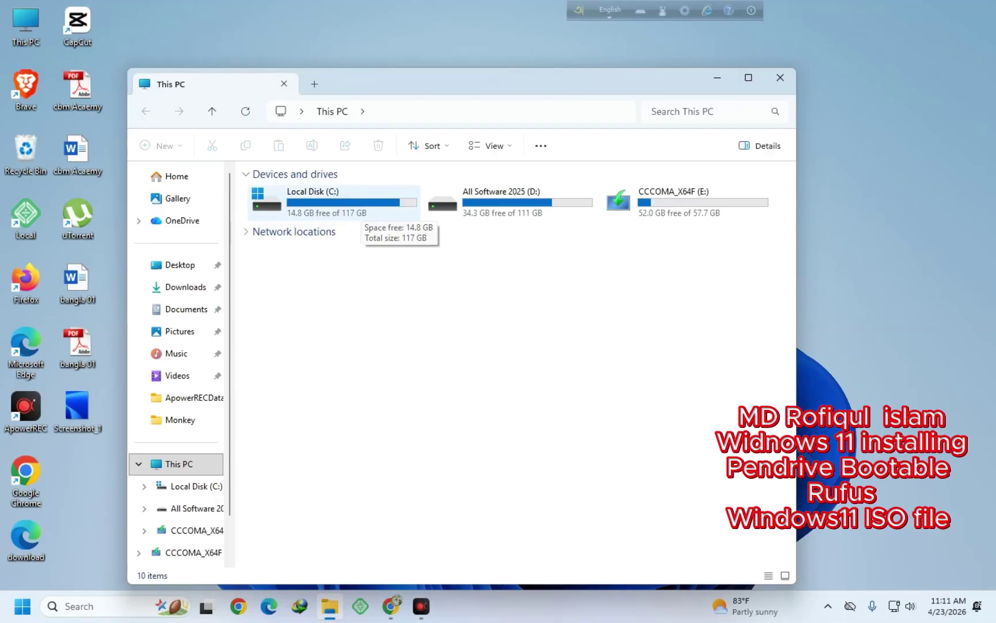
{"action": "left_click", "coordinate": [363, 206]}
{"action": "left_click", "coordinate": [362, 211]}
{"action": "left_click", "coordinate": [360, 211]}
{"action": "left_click", "coordinate": [362, 205]}
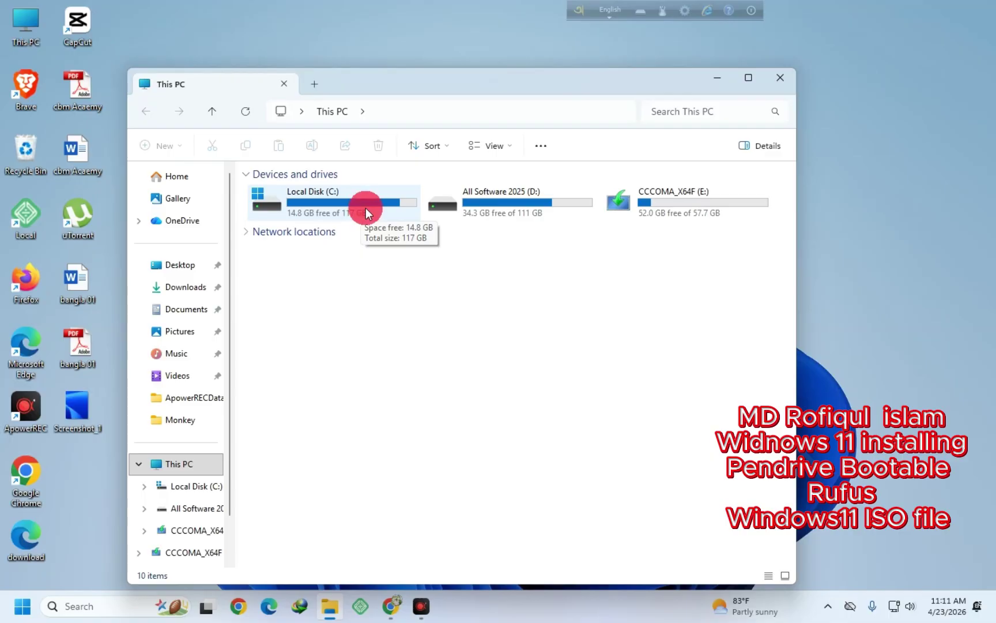
{"action": "left_click", "coordinate": [427, 231]}
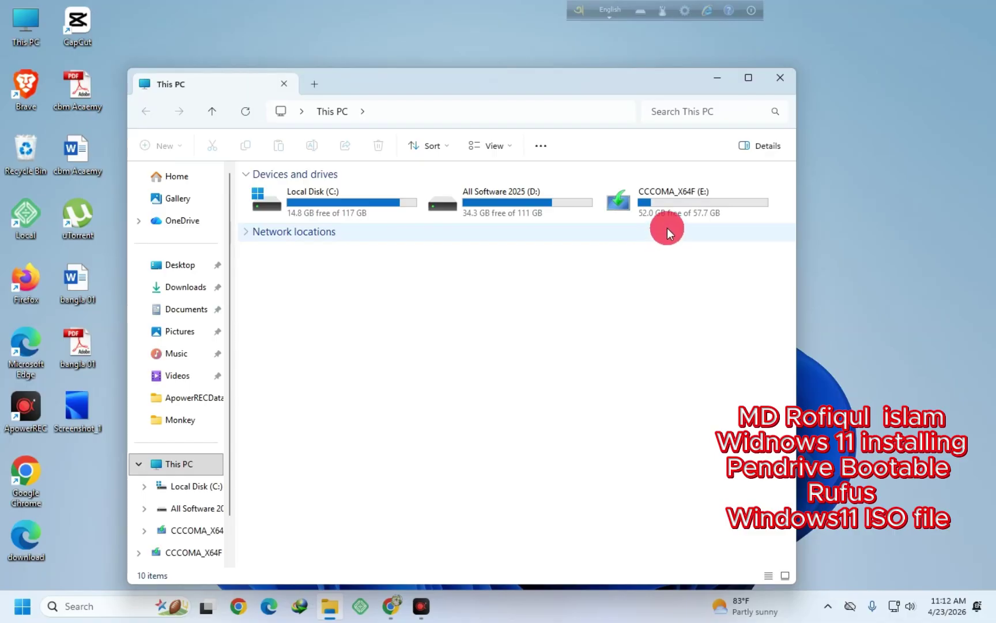
- Look through the contents of the CCCOMA_X64F (E:) pen drive and return to This PC
{"action": "left_click", "coordinate": [703, 195]}
{"action": "double_click", "coordinate": [703, 195]}
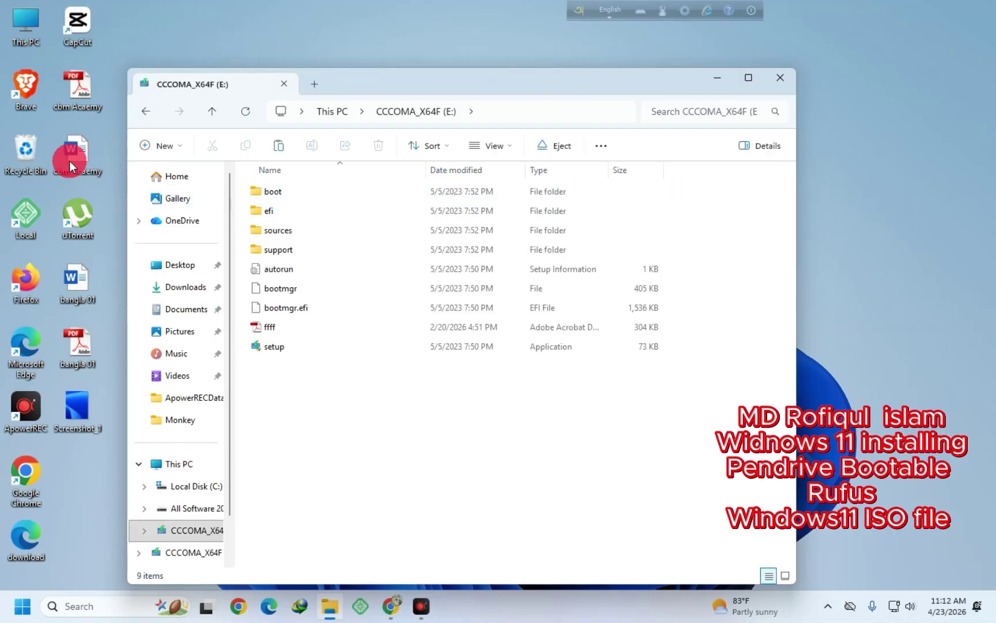
{"action": "left_click", "coordinate": [145, 110]}
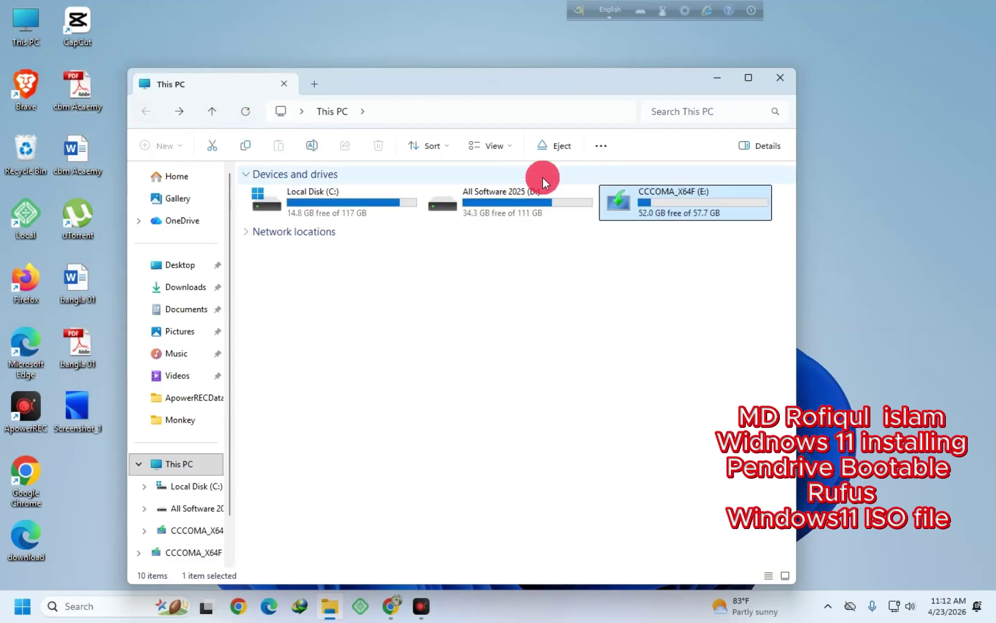
- Quick-format the CCCOMA_X64F (E:) pen drive with the NTFS file system
{"action": "right_click", "coordinate": [631, 205]}
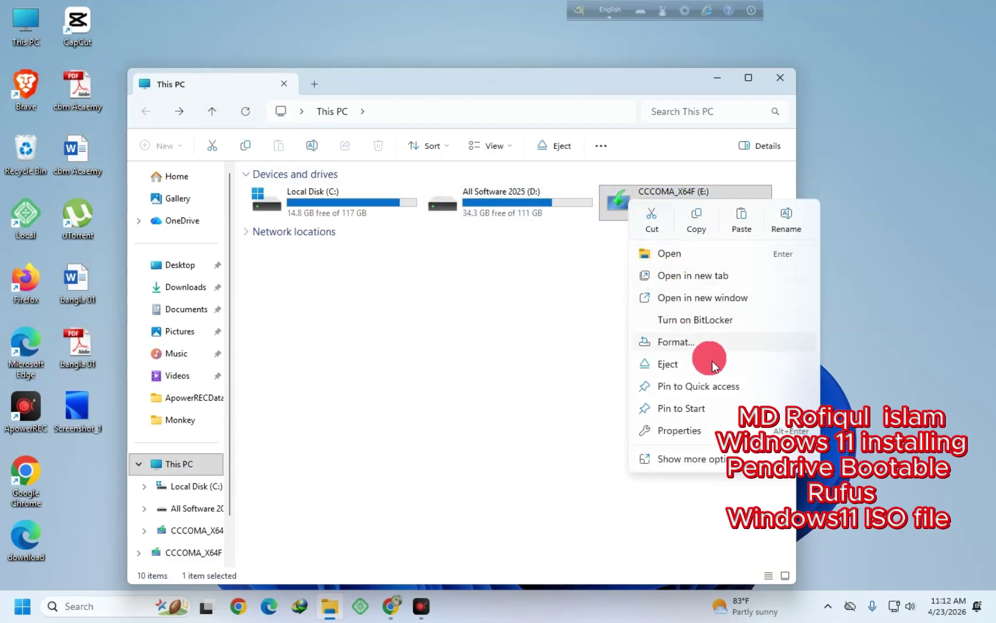
{"action": "left_click", "coordinate": [676, 341]}
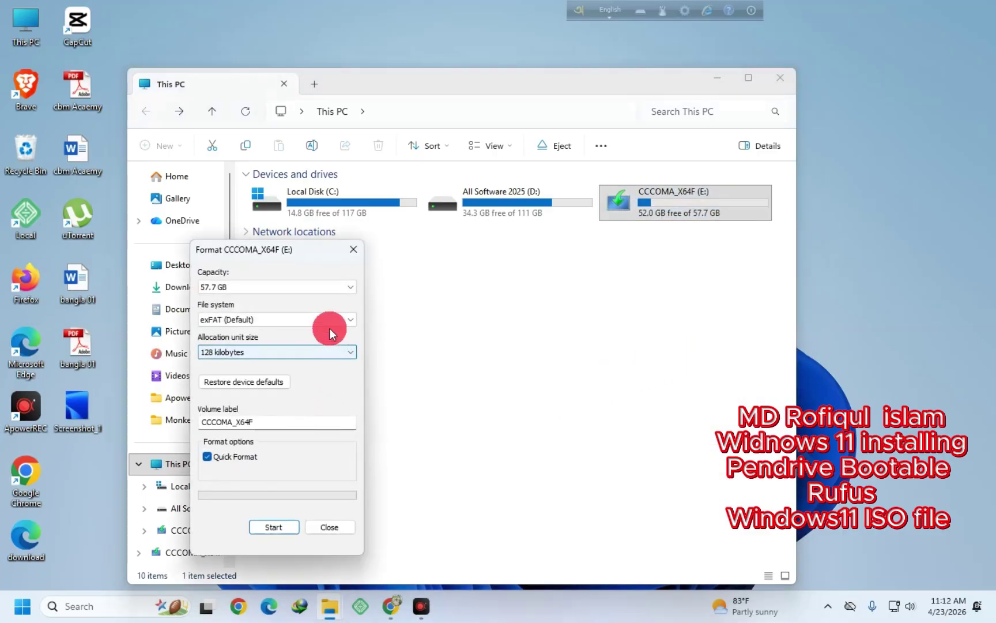
{"action": "left_click", "coordinate": [307, 321]}
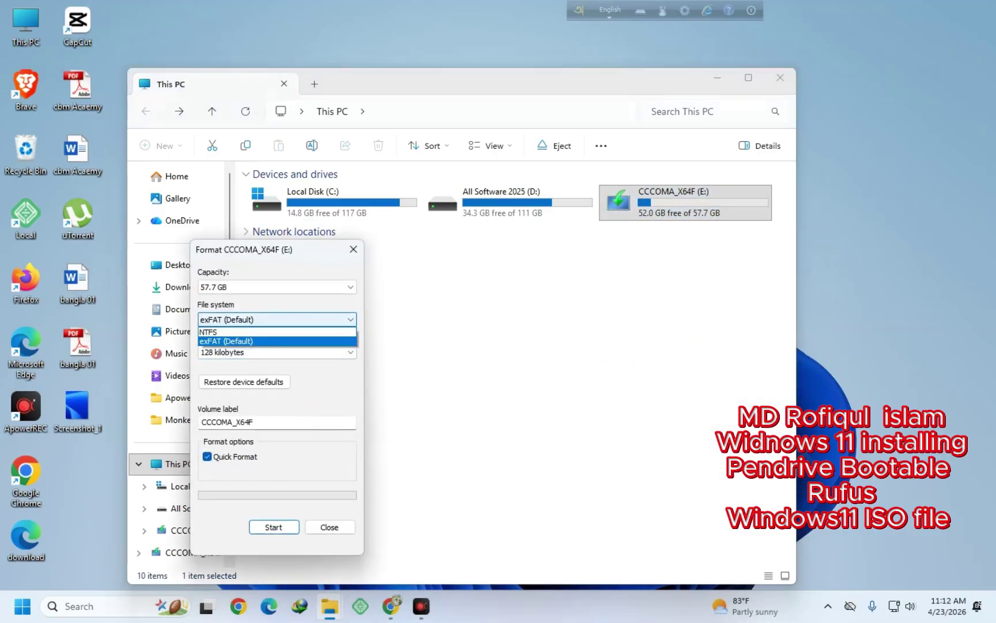
{"action": "left_click", "coordinate": [296, 331]}
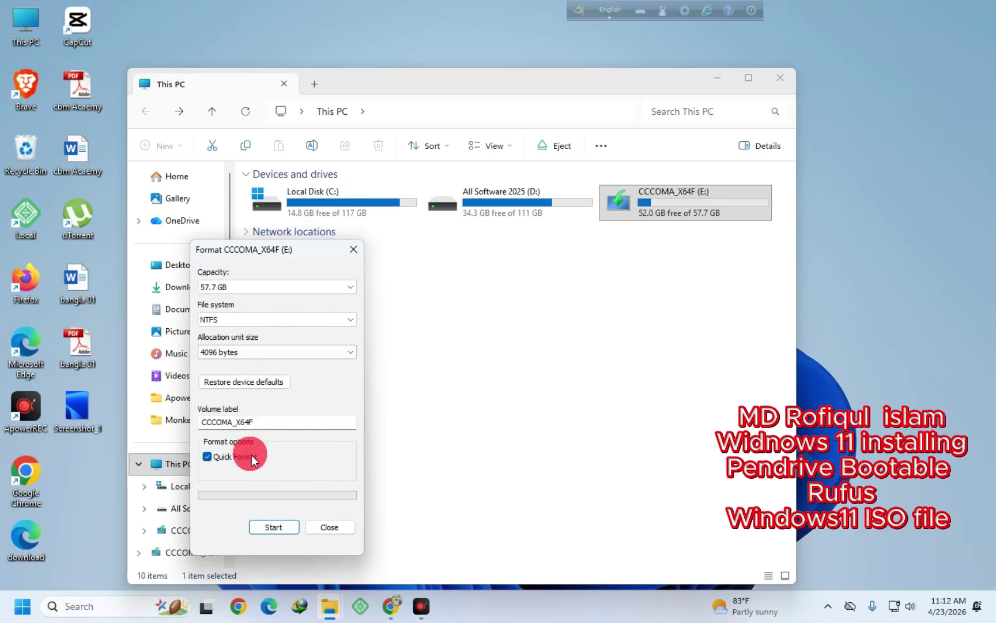
{"action": "left_click", "coordinate": [283, 527]}
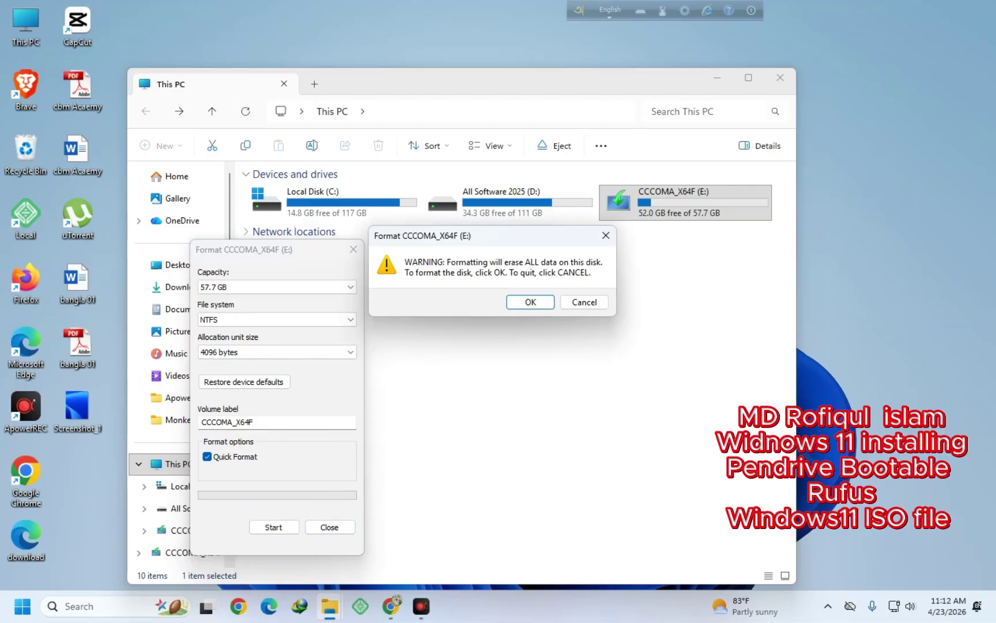
{"action": "left_click", "coordinate": [530, 302]}
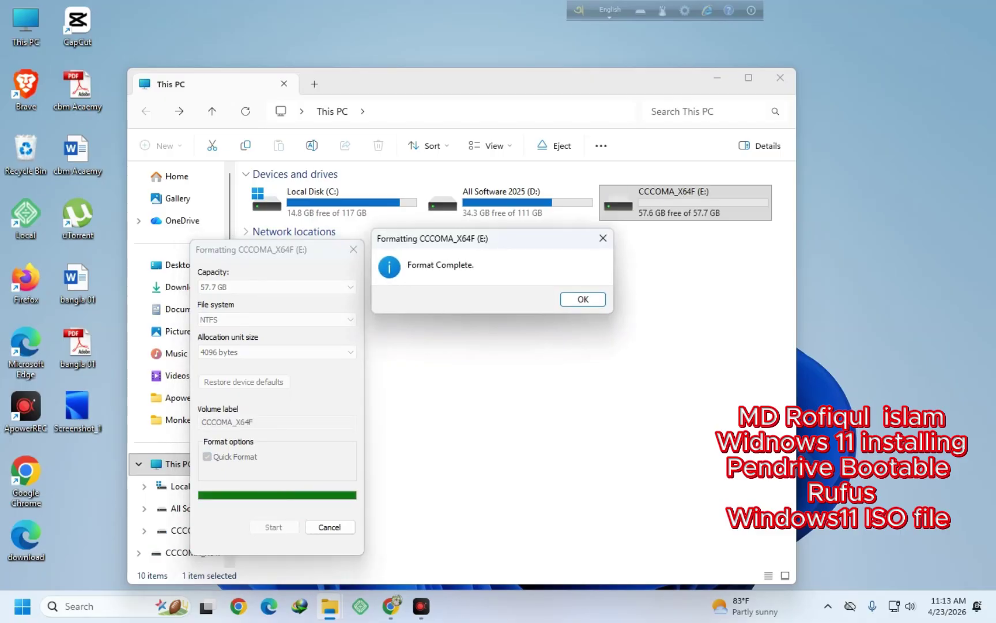
{"action": "left_click", "coordinate": [584, 302]}
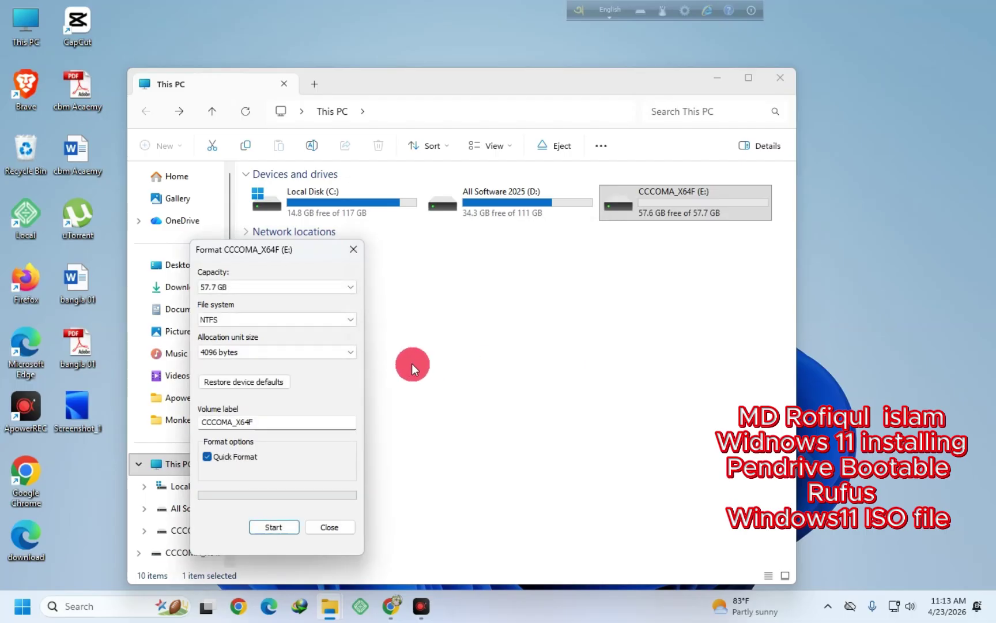
{"action": "left_click", "coordinate": [353, 252]}
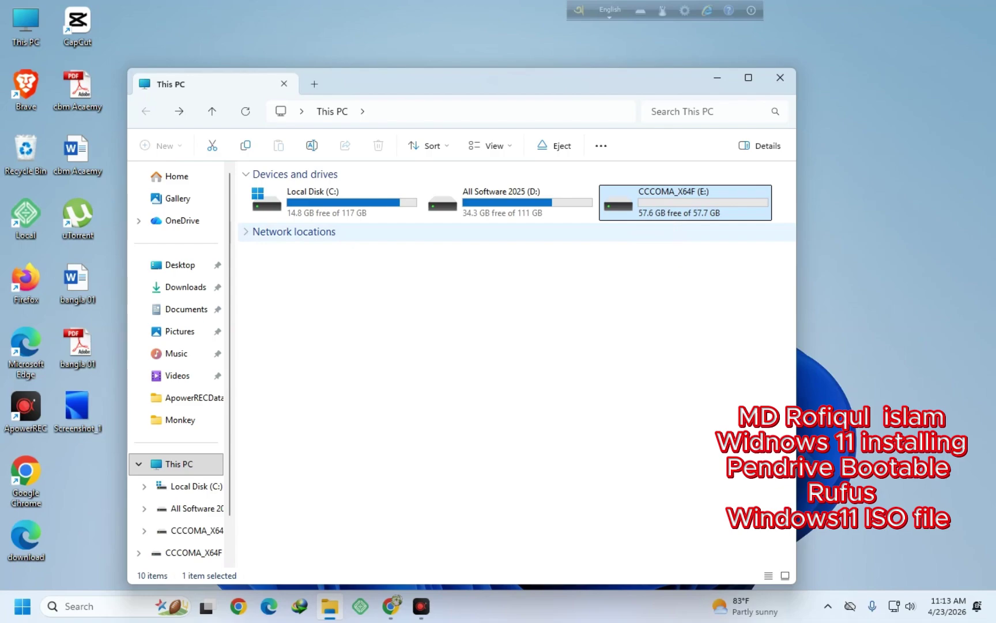
- Close the This PC window and launch rufus-4.13_2 from the desktop
{"action": "left_click", "coordinate": [690, 214]}
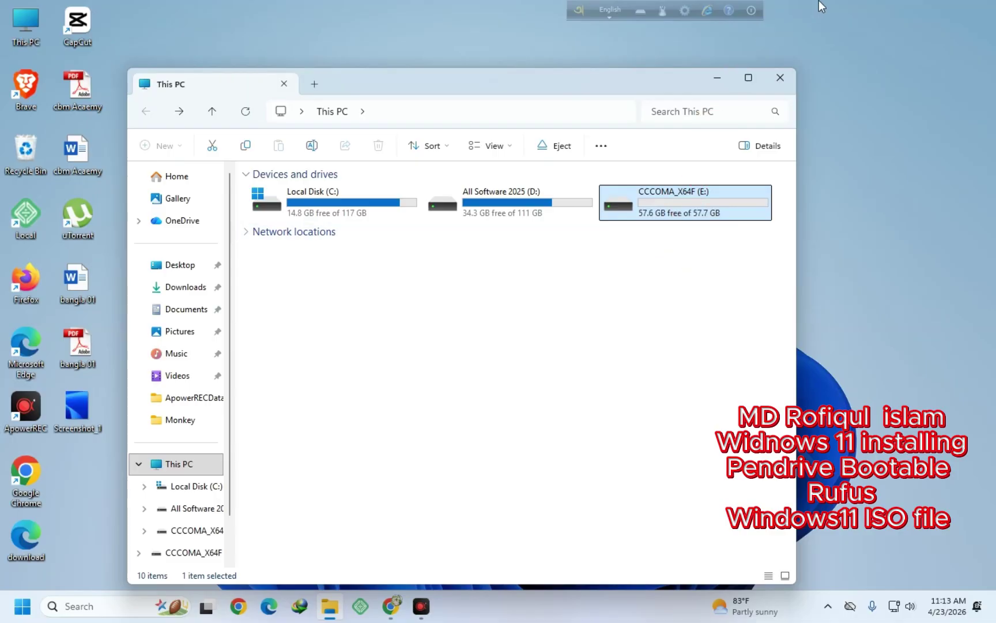
{"action": "key", "text": "super+d"}
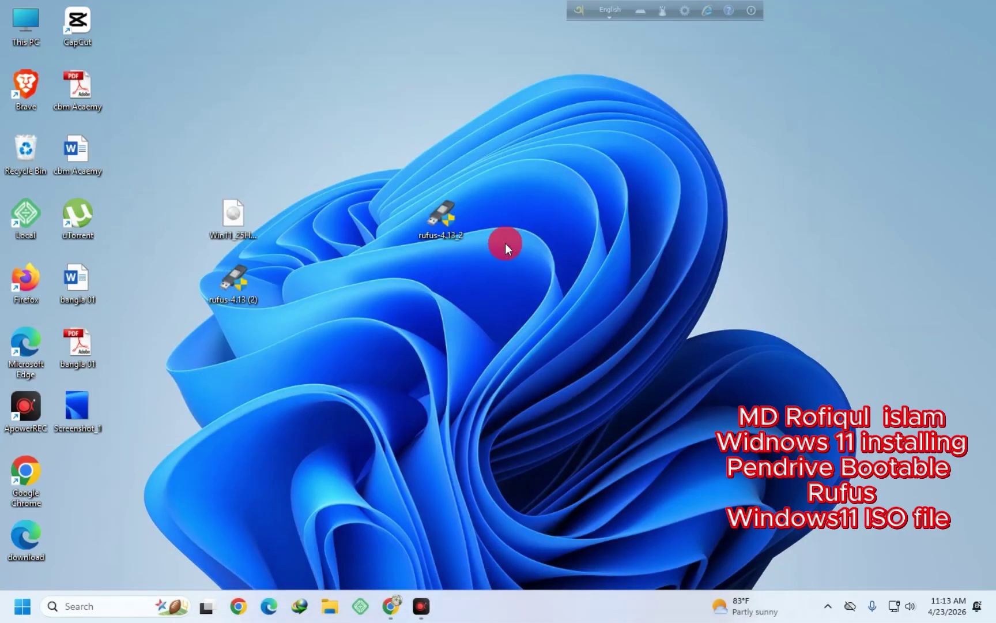
{"action": "left_click", "coordinate": [455, 217]}
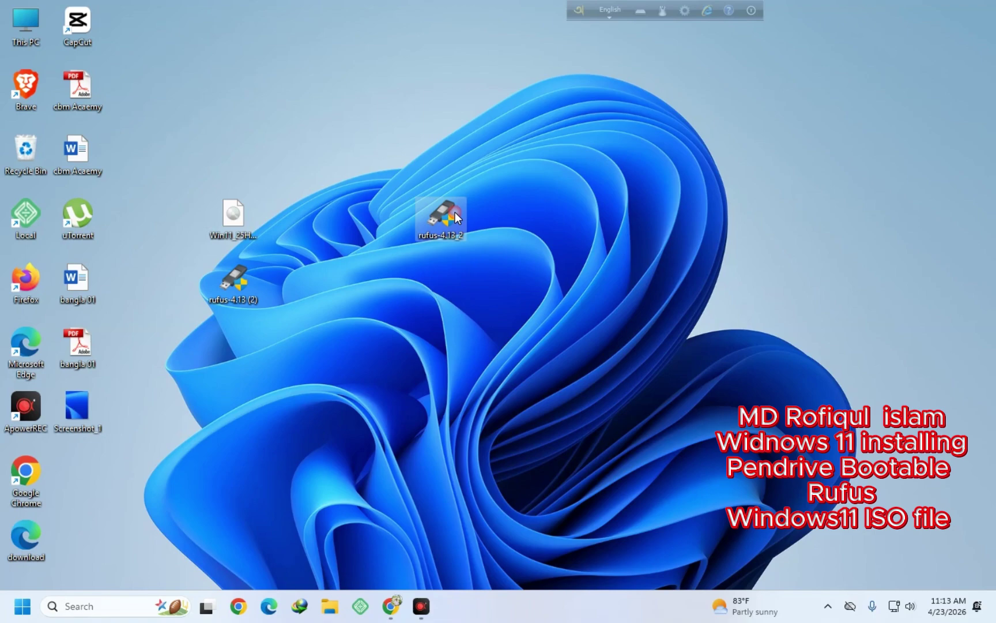
{"action": "double_click", "coordinate": [454, 217]}
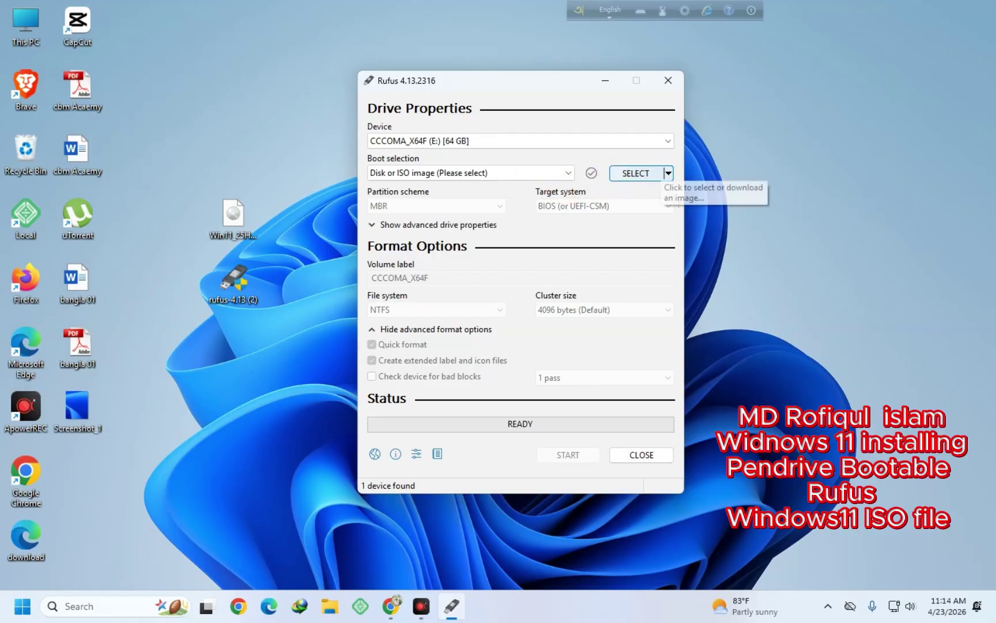
- Load the Win11_25H2_English_x64 disc image from the Desktop as the boot selection
{"action": "left_click", "coordinate": [669, 173]}
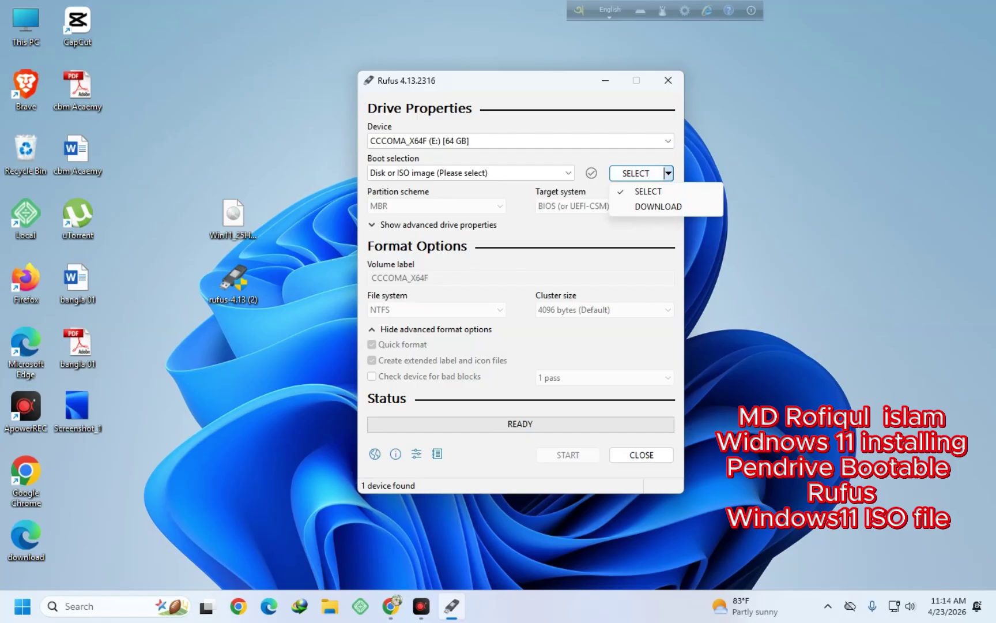
{"action": "left_click", "coordinate": [648, 191]}
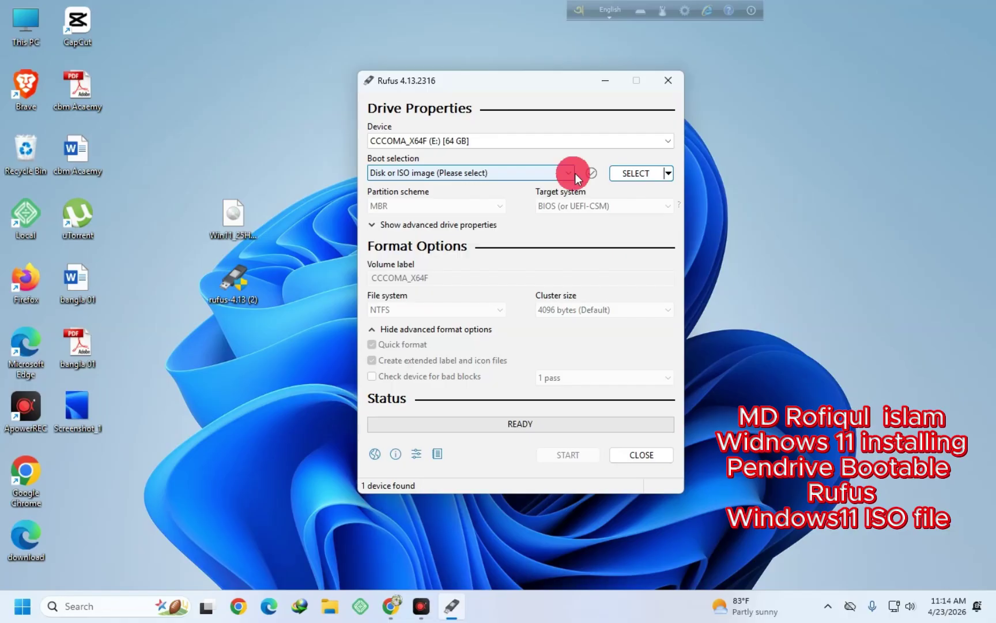
{"action": "left_click", "coordinate": [636, 172]}
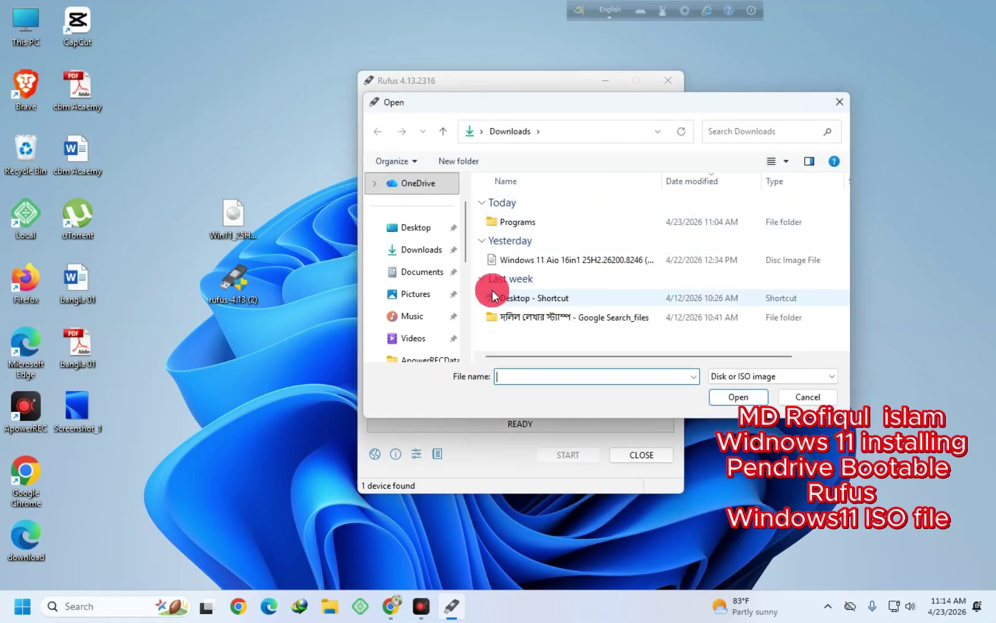
{"action": "left_click", "coordinate": [415, 227]}
{"action": "left_click", "coordinate": [519, 240]}
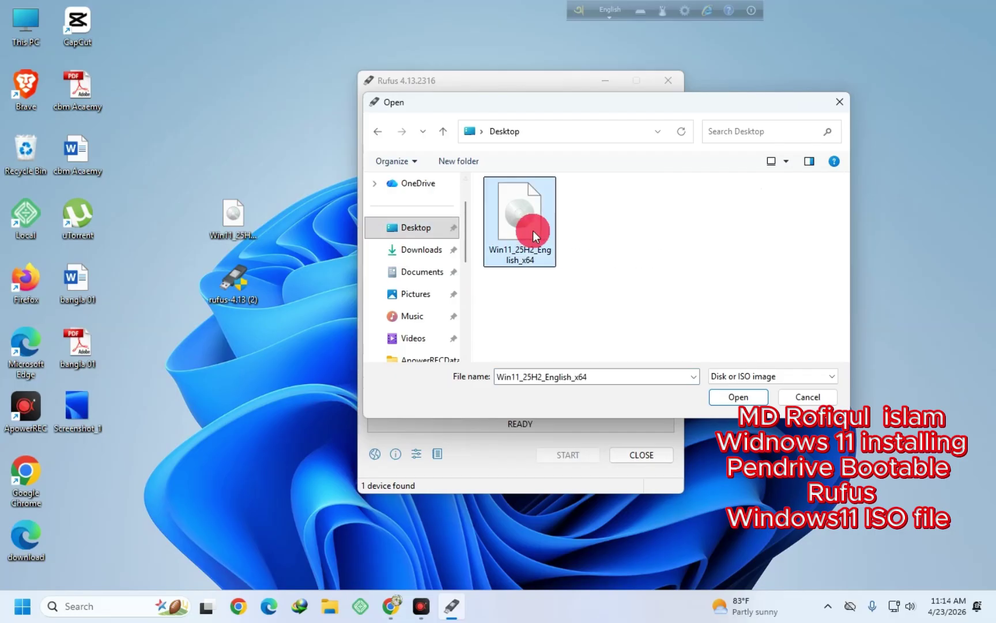
{"action": "left_click", "coordinate": [738, 396]}
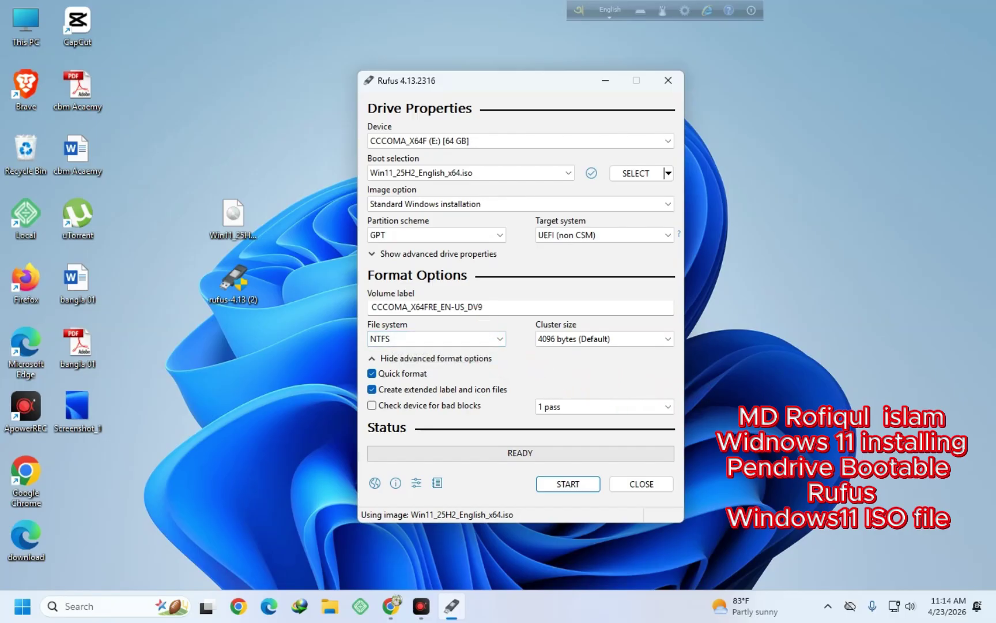
- Set the partition scheme of the bootable drive to GPT
{"action": "left_click", "coordinate": [470, 307]}
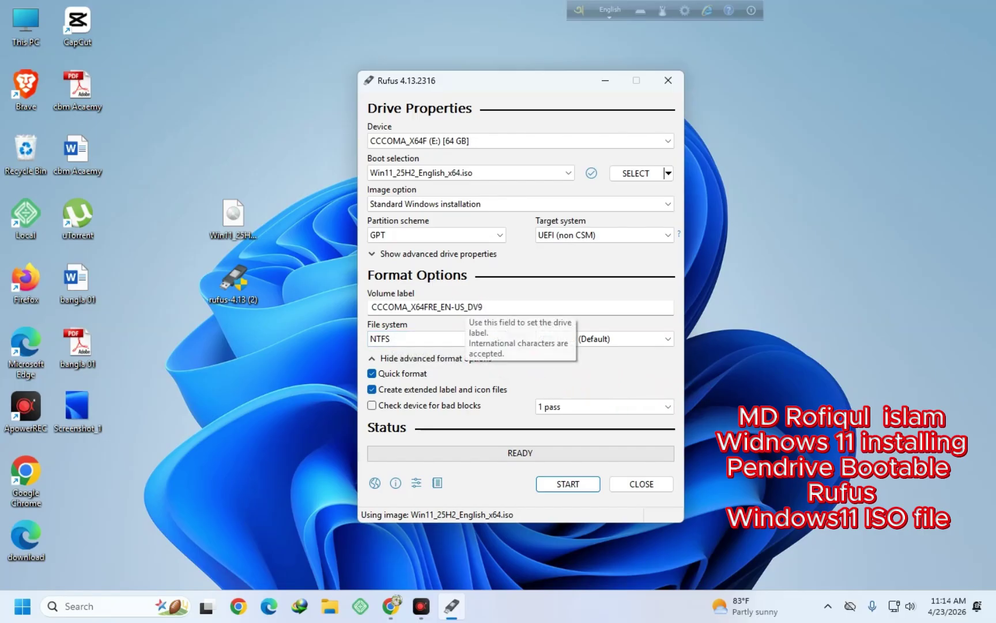
{"action": "left_click", "coordinate": [471, 303]}
{"action": "left_click", "coordinate": [499, 234]}
{"action": "left_click_drag", "start_coordinate": [499, 235], "coordinate": [452, 263]}
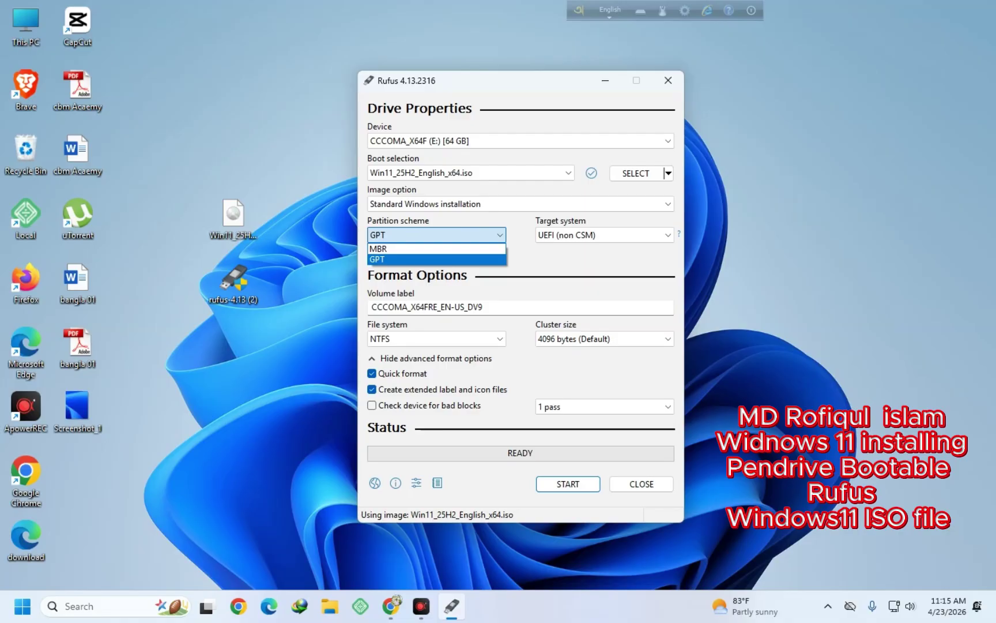
{"action": "left_click", "coordinate": [456, 258]}
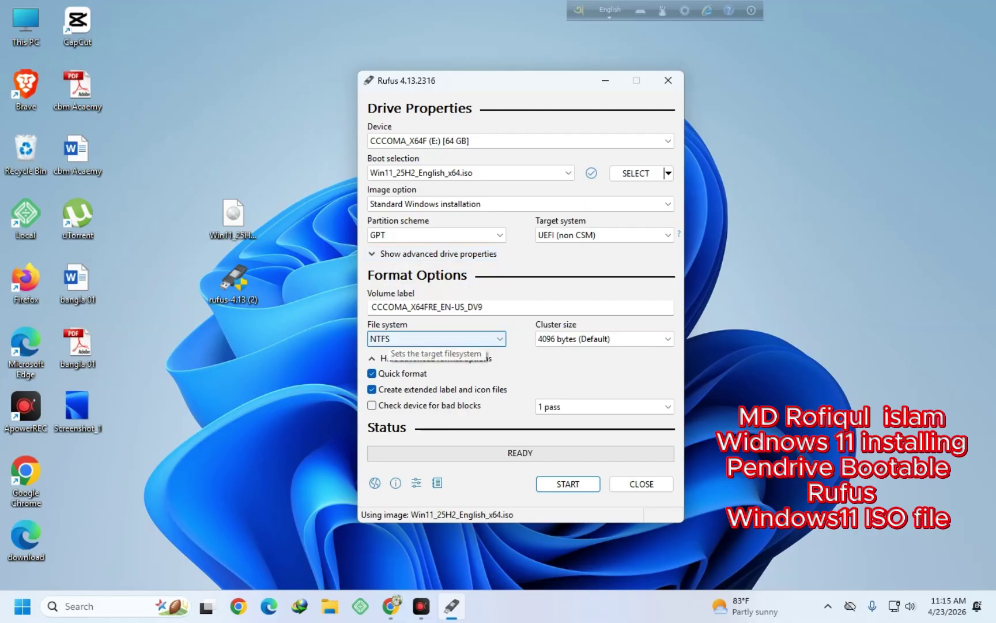
{"action": "left_click", "coordinate": [535, 475]}
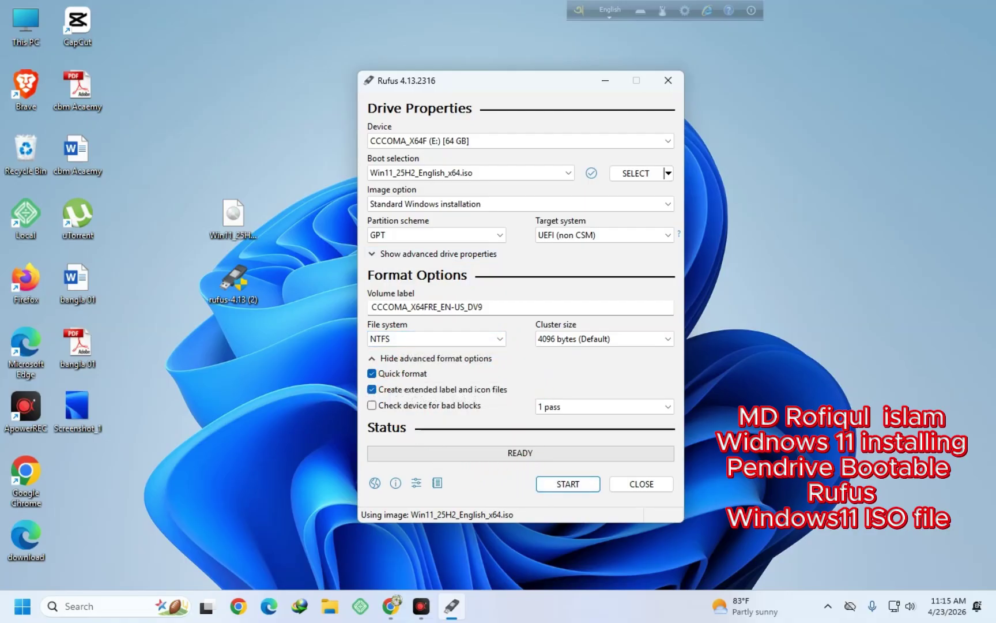
{"action": "left_click", "coordinate": [372, 392]}
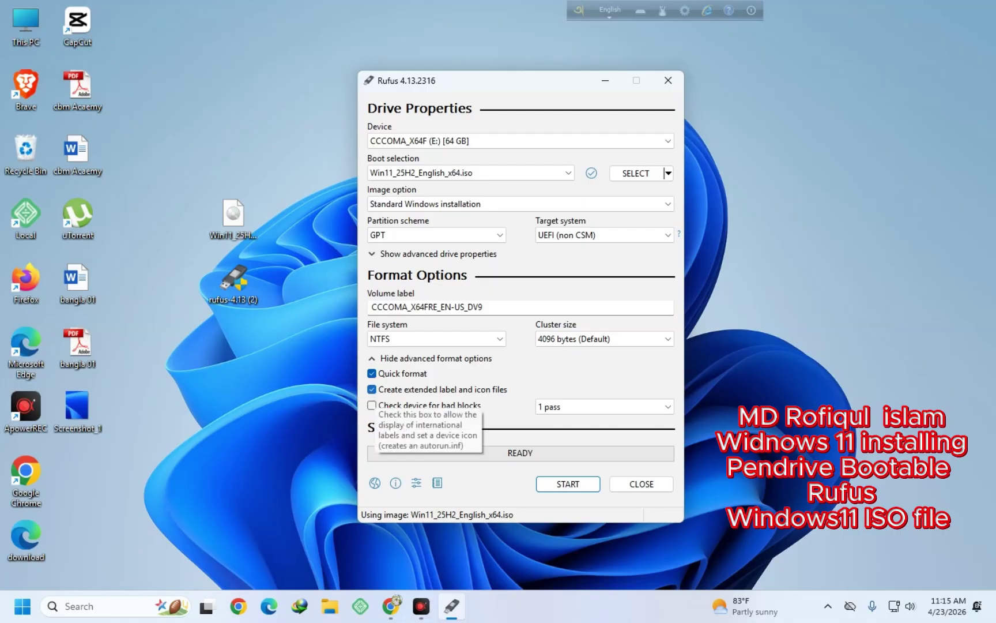
{"action": "left_click", "coordinate": [355, 416]}
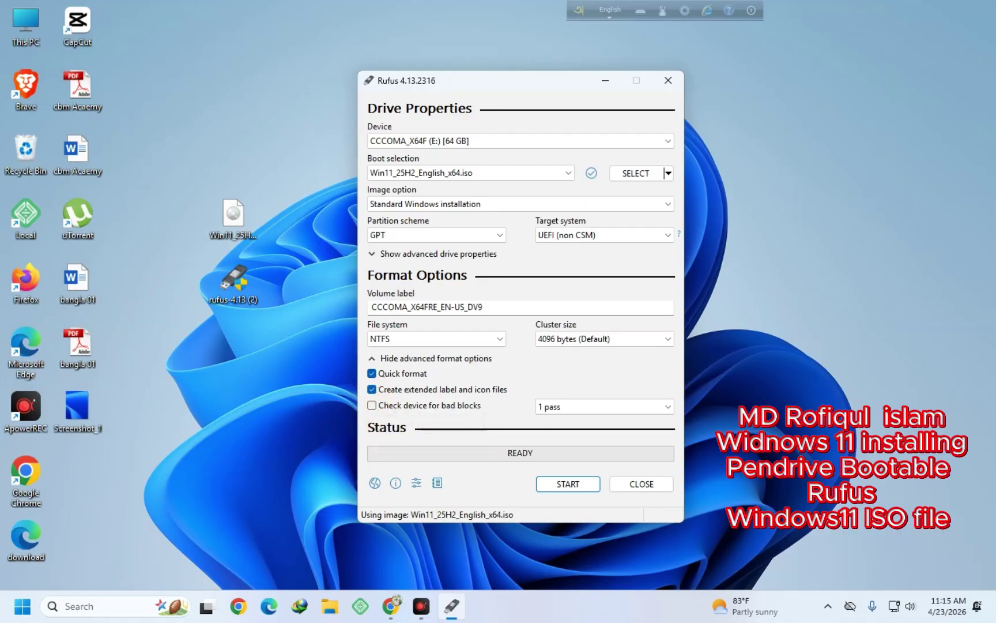
{"action": "left_click", "coordinate": [360, 420]}
{"action": "left_click", "coordinate": [403, 437]}
{"action": "left_click", "coordinate": [587, 501]}
- Start writing the bootable pen drive with local account creation enabled in the Windows customization, and accept erasing all data on the device
{"action": "left_click", "coordinate": [571, 486]}
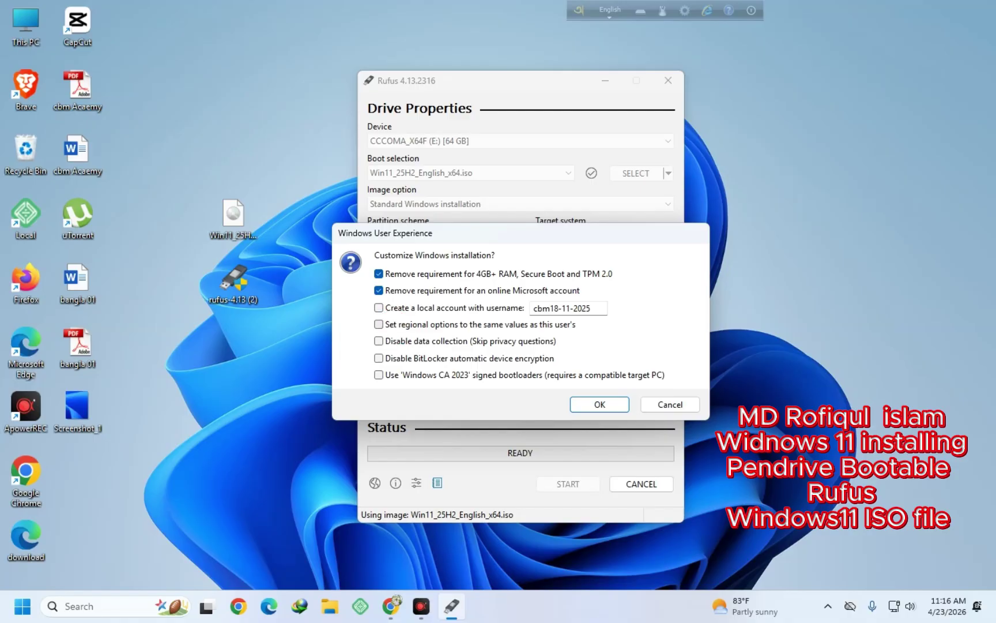
{"action": "left_click", "coordinate": [378, 308]}
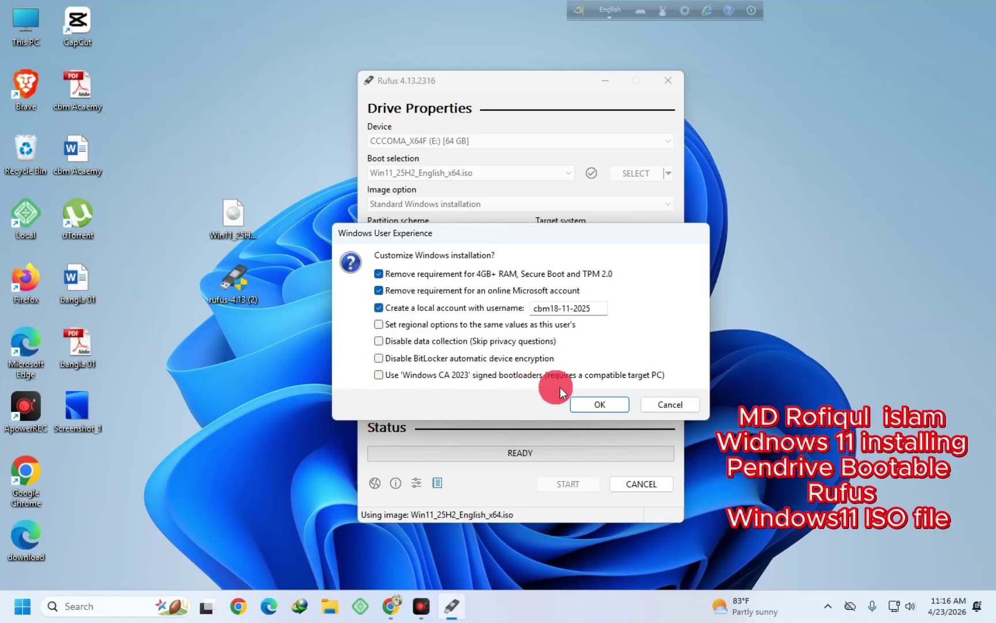
{"action": "left_click", "coordinate": [599, 404]}
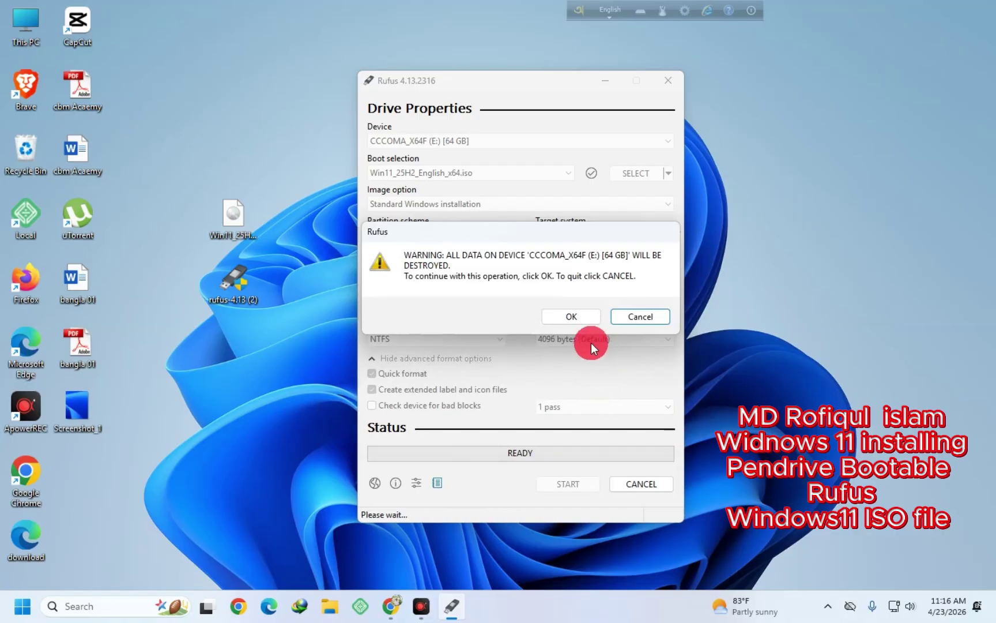
{"action": "left_click", "coordinate": [571, 316]}
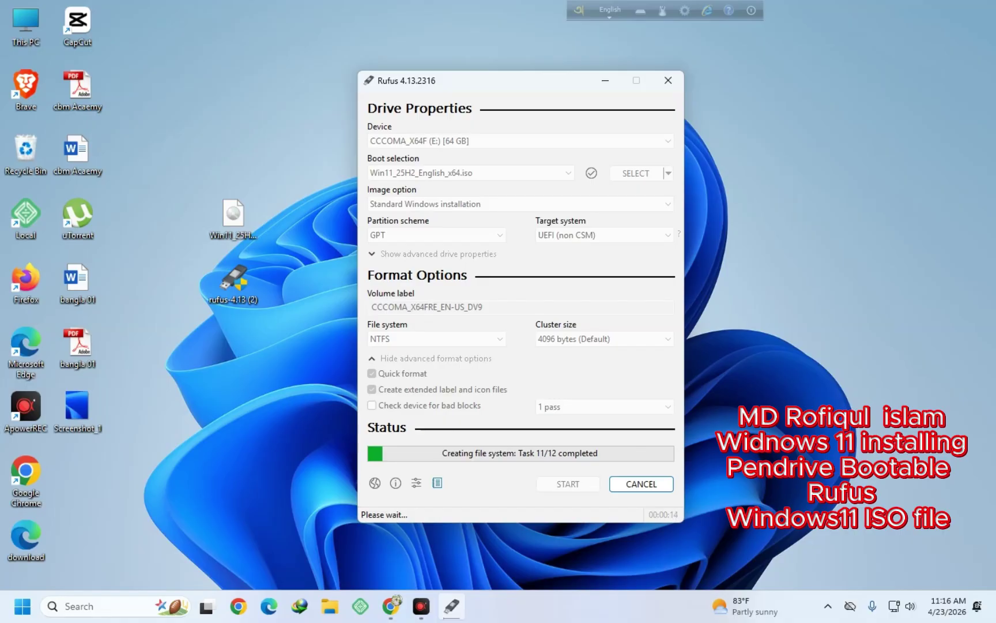
{"action": "left_click", "coordinate": [577, 312]}
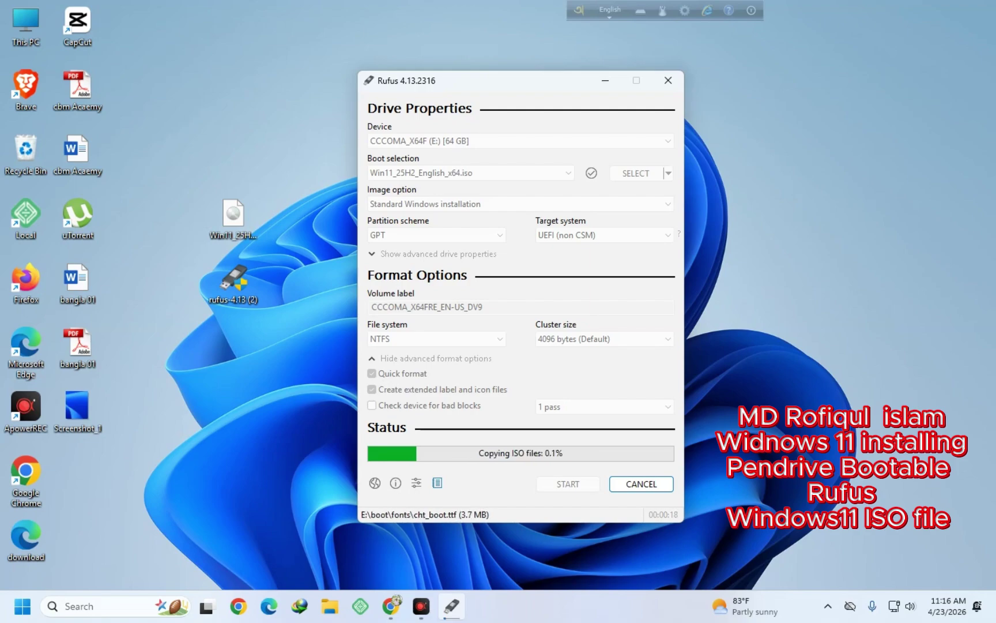
{"action": "left_click", "coordinate": [583, 314]}
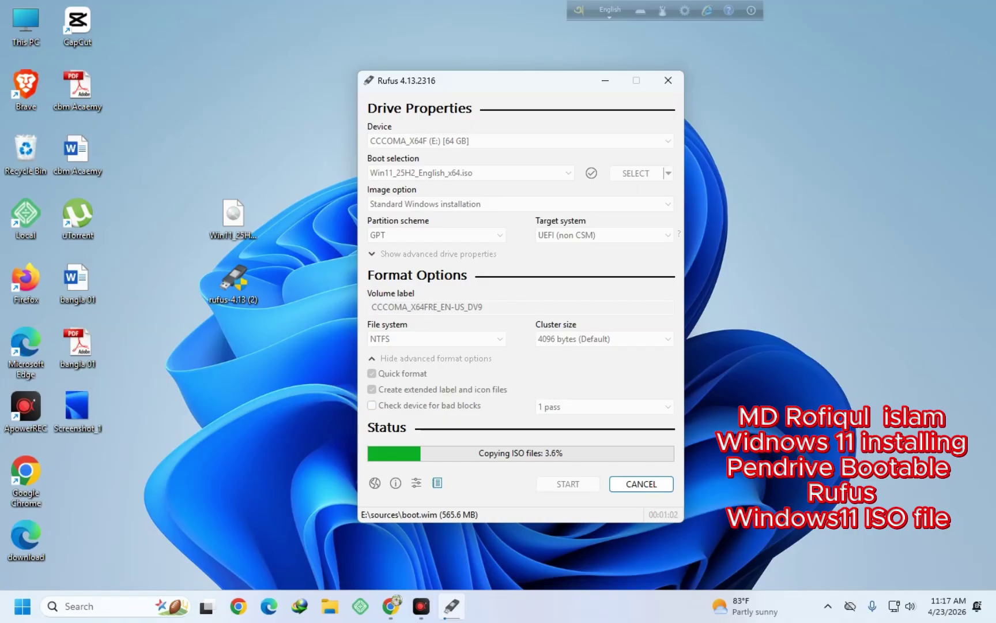
{"action": "left_click", "coordinate": [660, 403]}
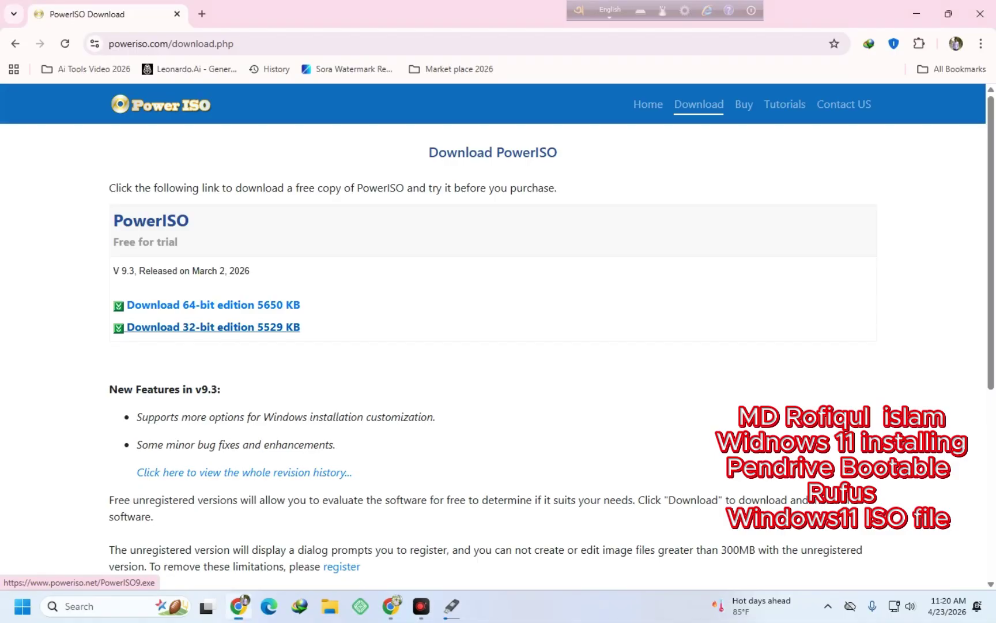
- Download the 32-bit edition of PowerISO in Chrome, view PowerISO9 in its download folder, and close the folder
{"action": "left_click", "coordinate": [202, 326]}
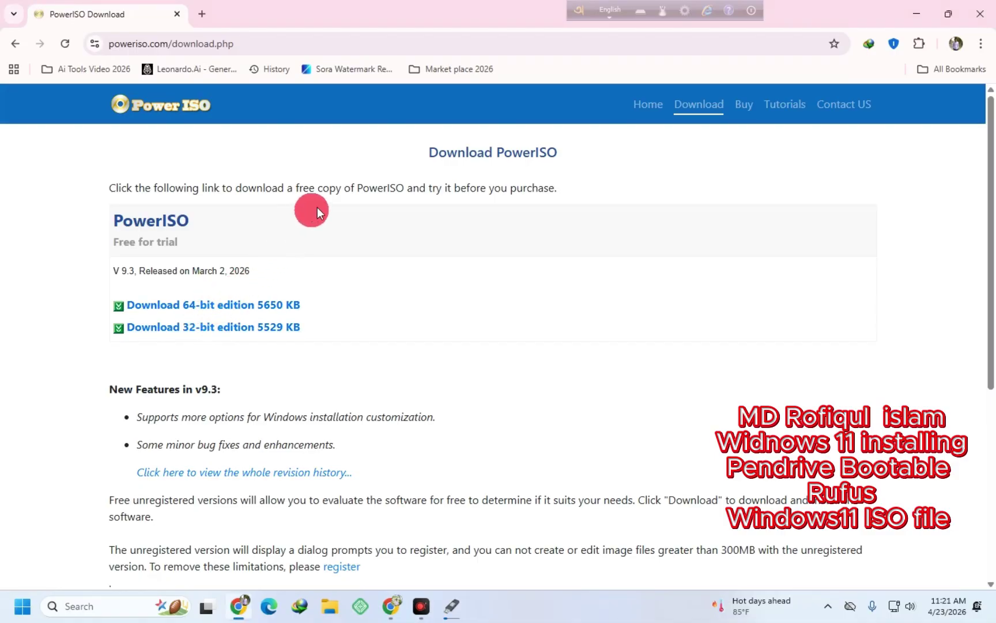
{"action": "left_click", "coordinate": [493, 362]}
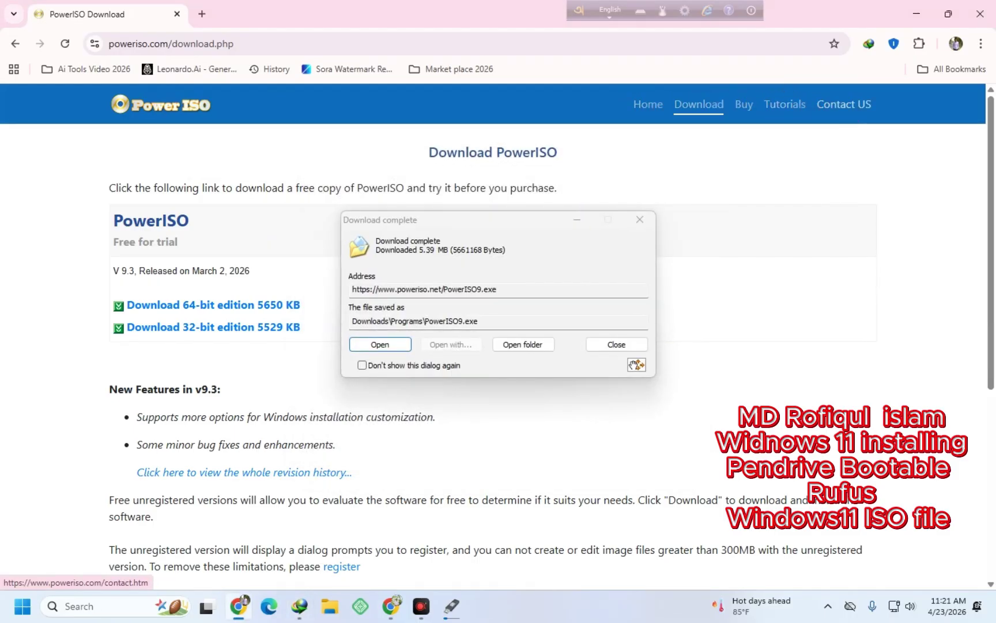
{"action": "left_click", "coordinate": [524, 344]}
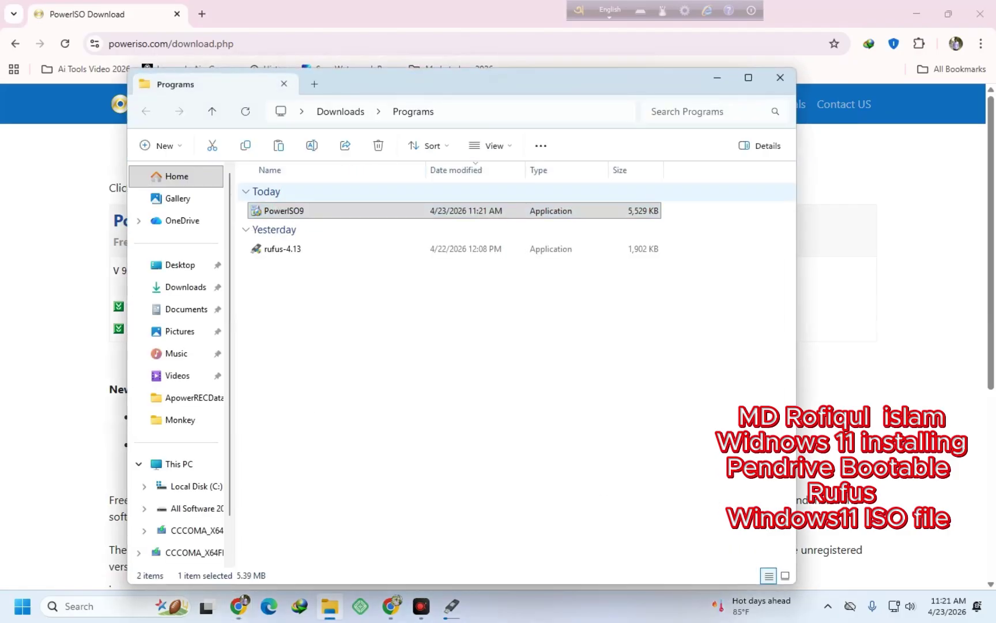
{"action": "right_click", "coordinate": [311, 213]}
{"action": "left_click", "coordinate": [746, 95]}
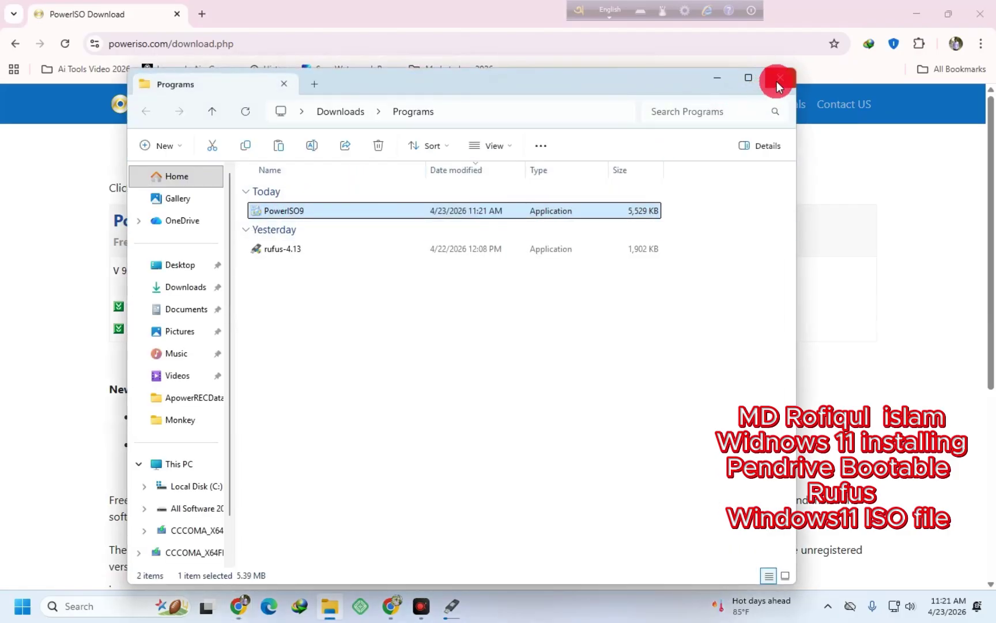
{"action": "left_click", "coordinate": [777, 82]}
- Open the PowerISO purchase page and look through the available order quantities
{"action": "left_click", "coordinate": [743, 110]}
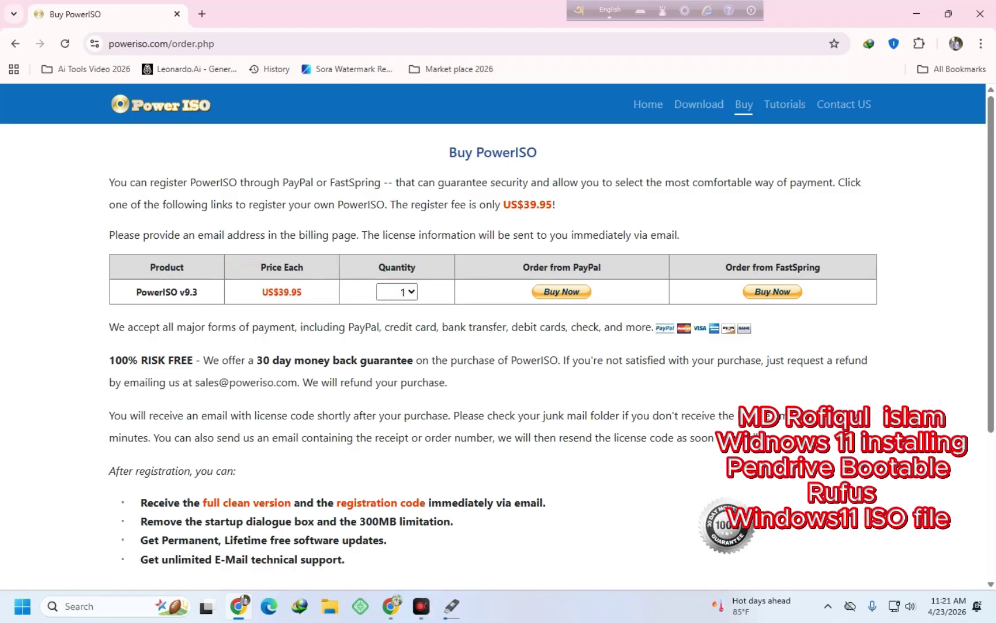
{"action": "left_click", "coordinate": [412, 292]}
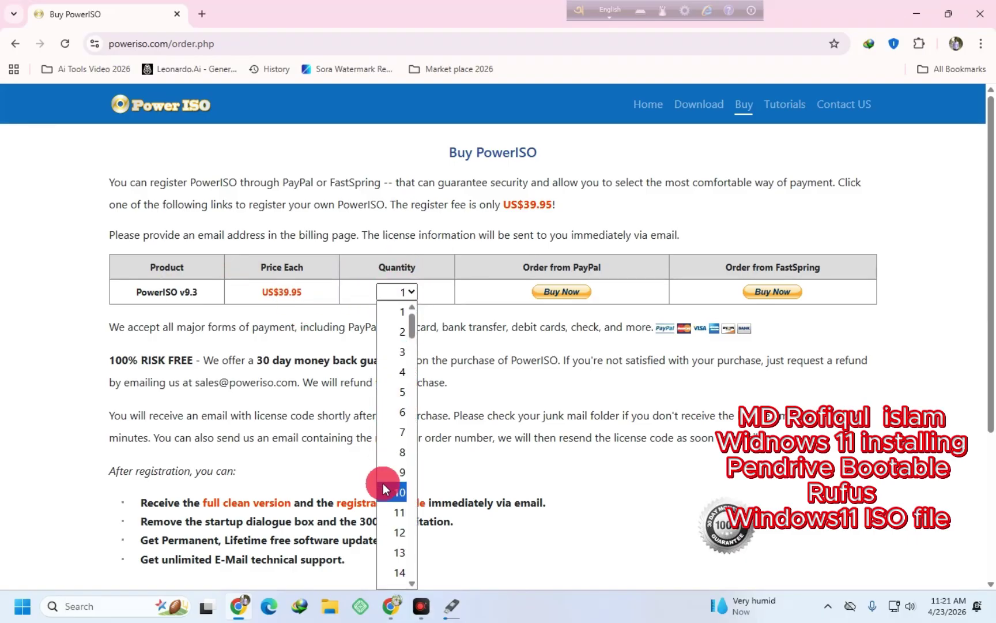
{"action": "left_click", "coordinate": [498, 271]}
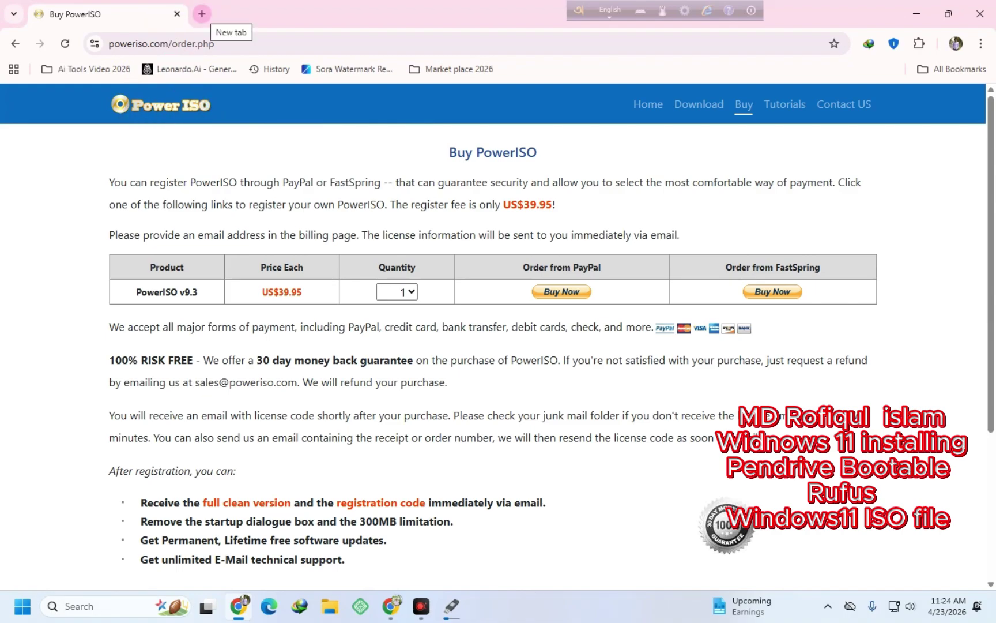
- Close the Buy PowerISO page and the whole browser window
{"action": "left_click", "coordinate": [201, 14]}
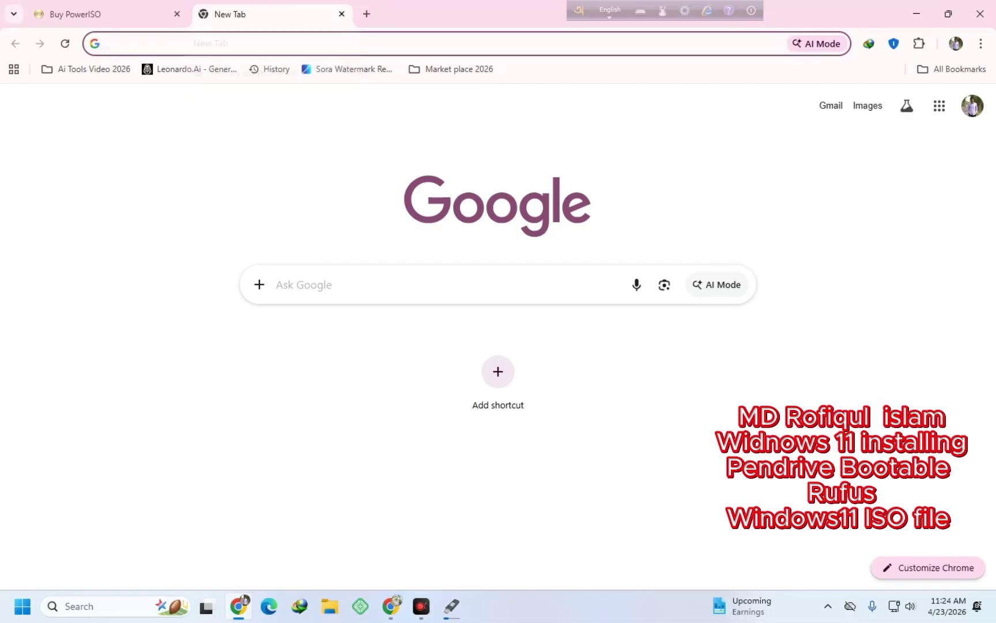
{"action": "left_click", "coordinate": [116, 14]}
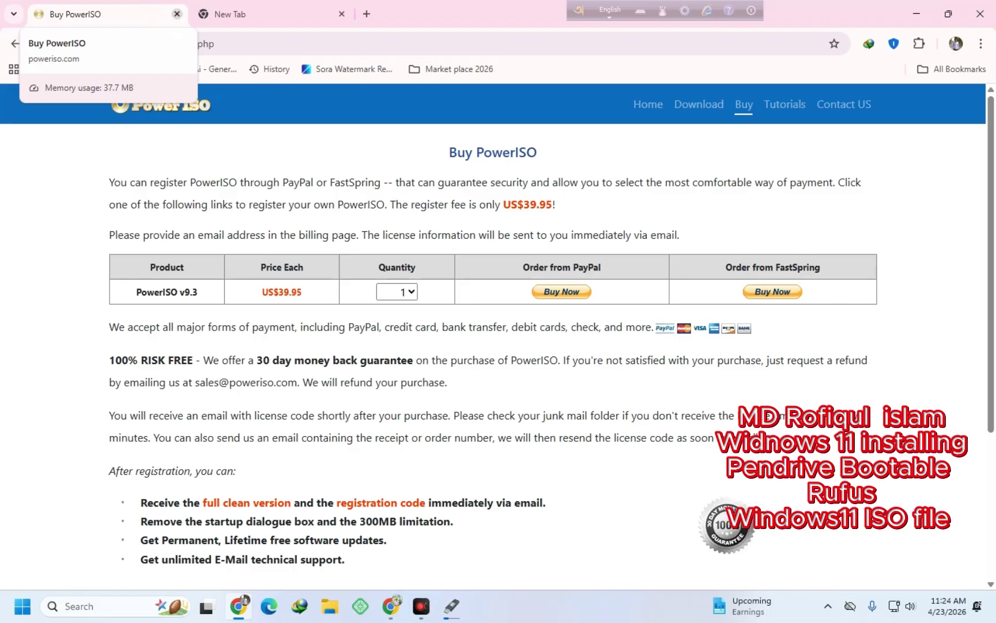
{"action": "left_click", "coordinate": [177, 14]}
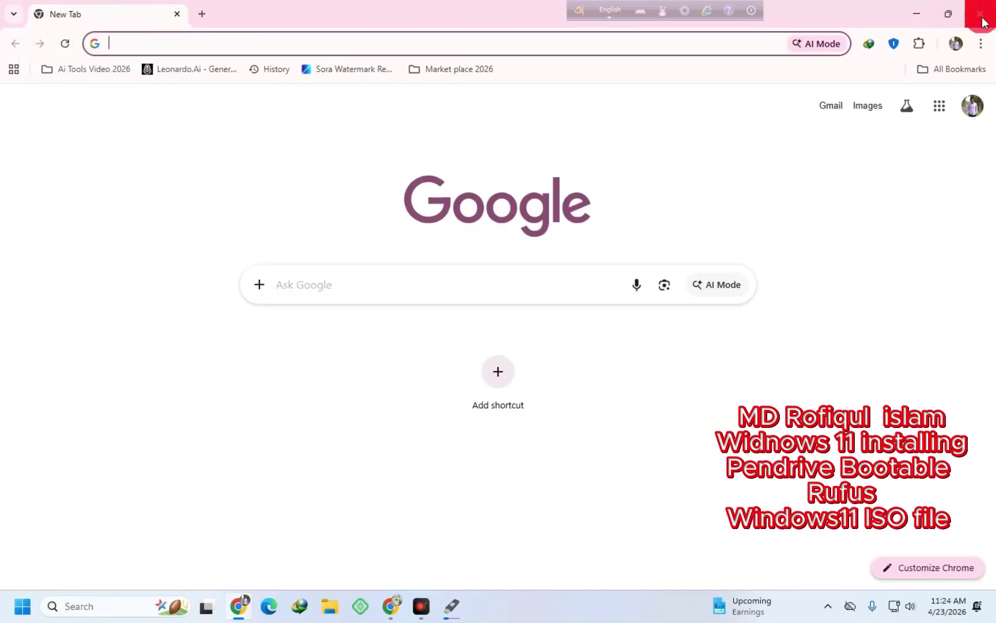
{"action": "left_click", "coordinate": [982, 18]}
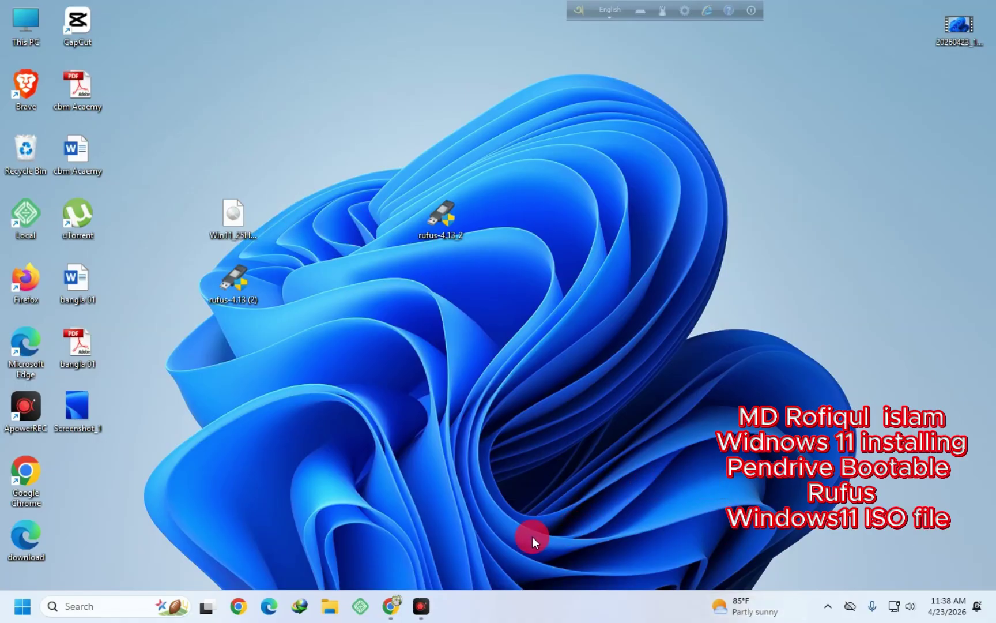
- Quick-format the CCCOMA_X64FRE_EN-US_DV9 (E:) drive from This PC with the NTFS file system, and close the format dialog and folder window
{"action": "double_click", "coordinate": [26, 18]}
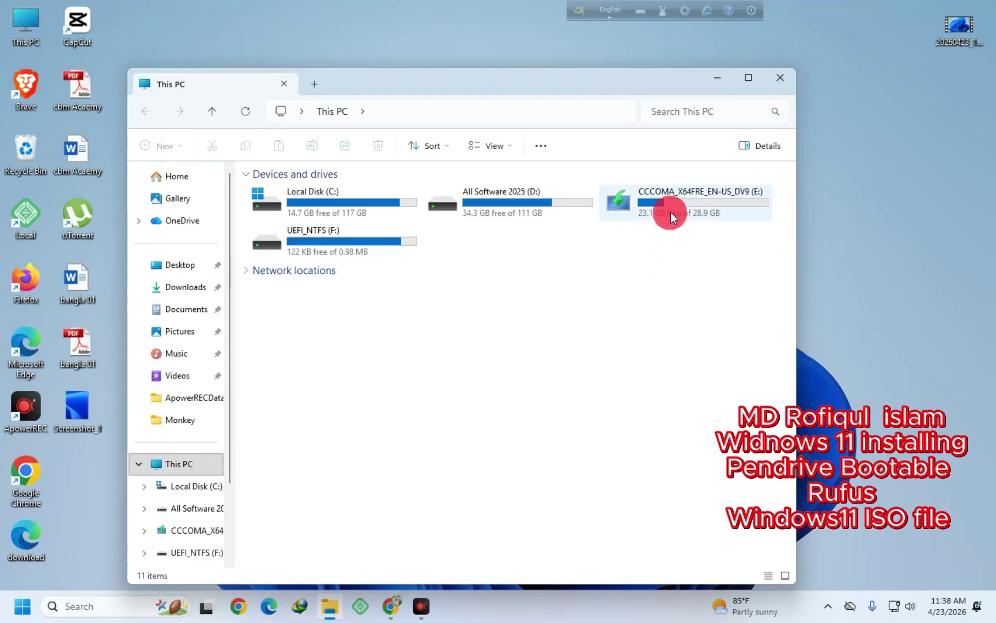
{"action": "right_click", "coordinate": [679, 196]}
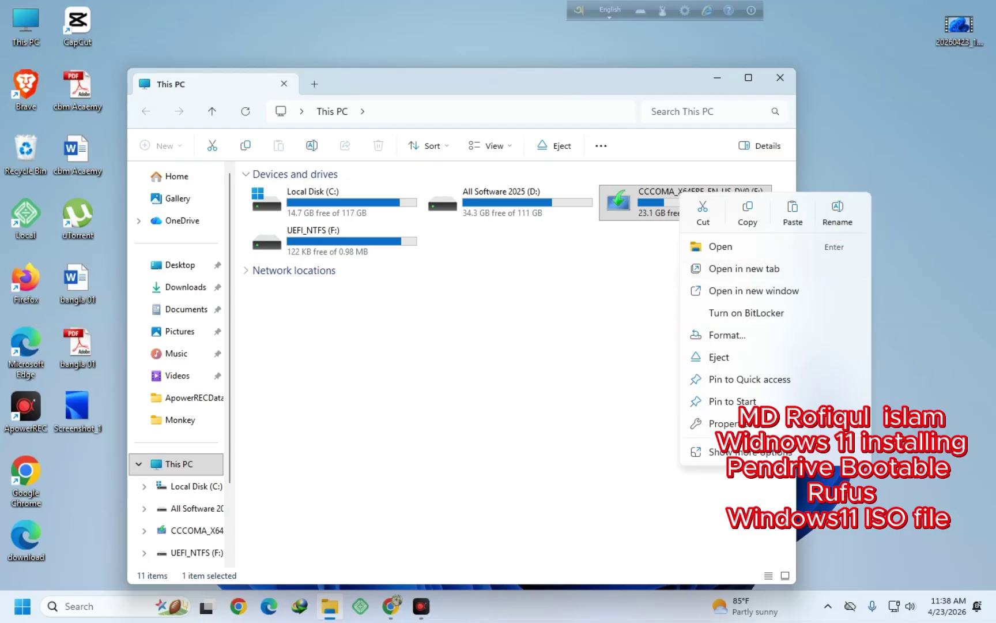
{"action": "left_click", "coordinate": [719, 340]}
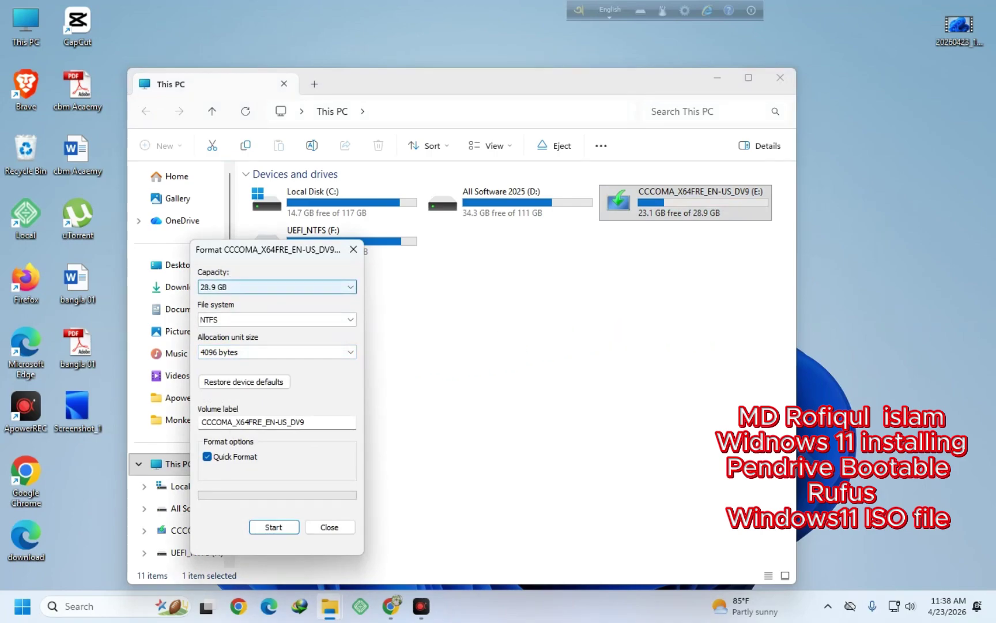
{"action": "left_click", "coordinate": [227, 319]}
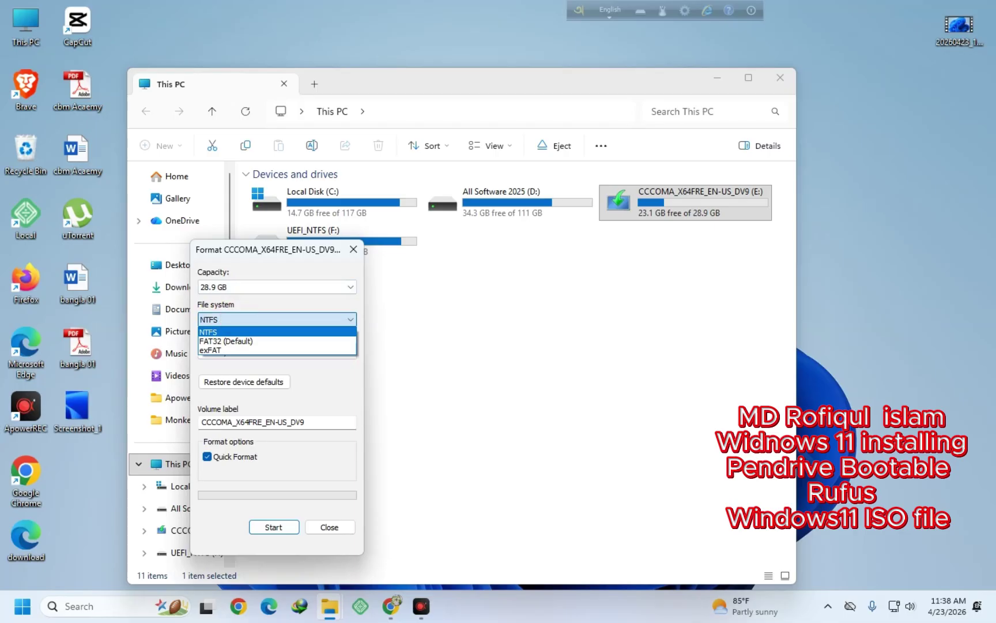
{"action": "left_click", "coordinate": [219, 331]}
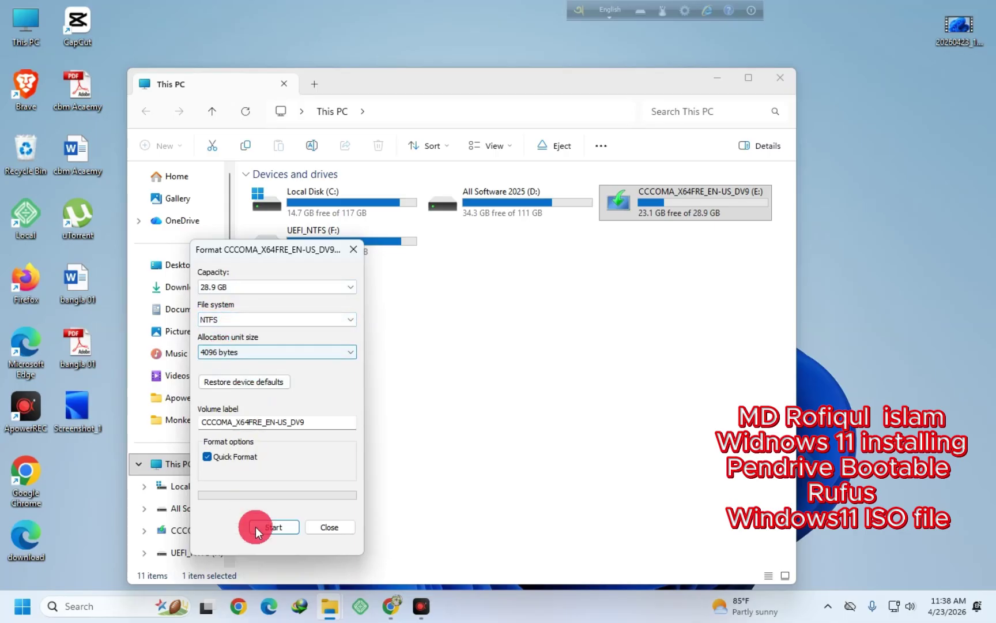
{"action": "left_click", "coordinate": [273, 526]}
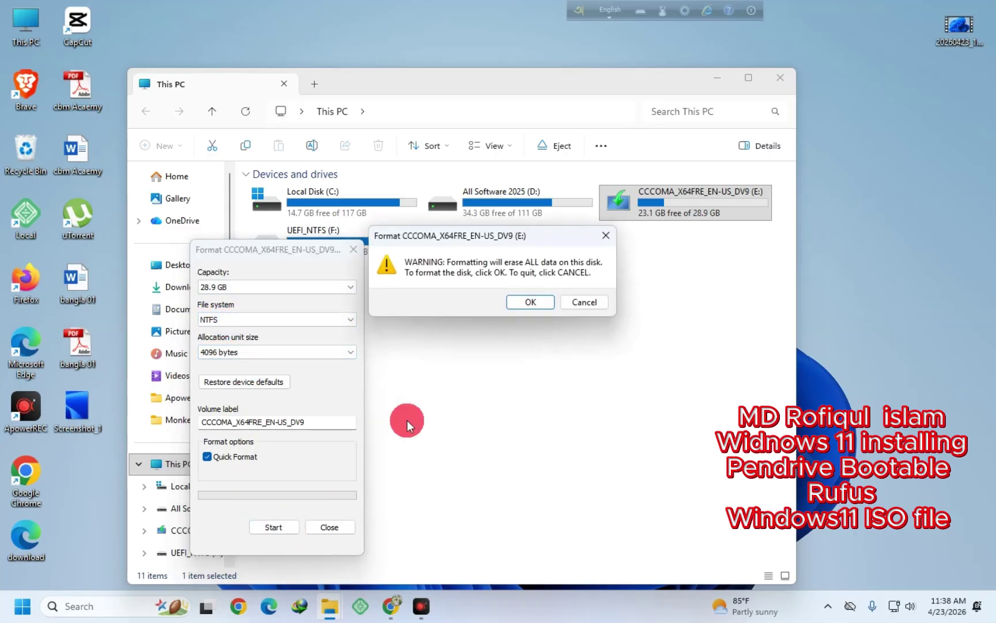
{"action": "left_click", "coordinate": [530, 301]}
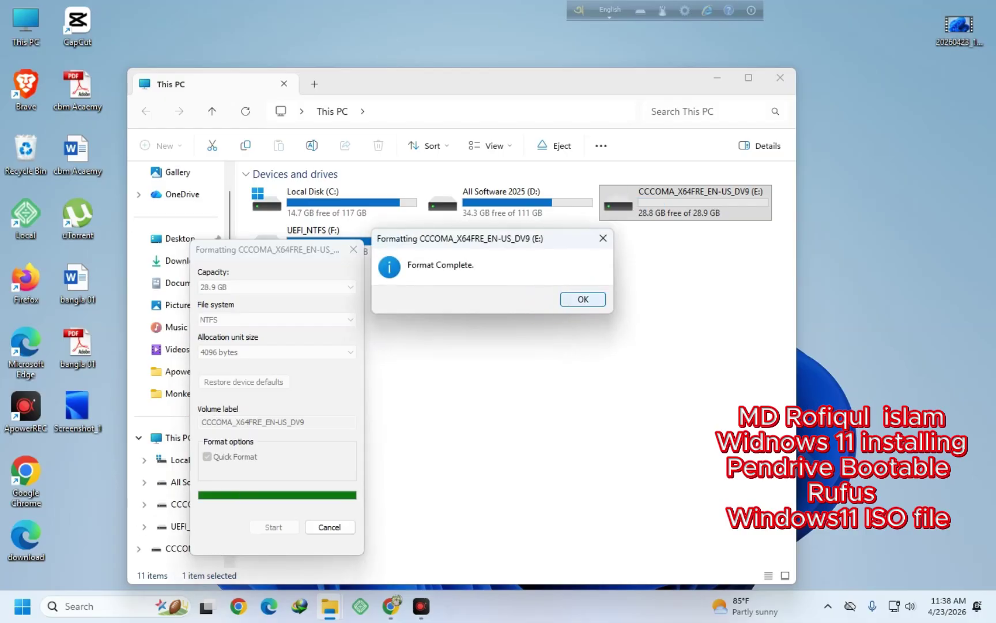
{"action": "left_click", "coordinate": [583, 299]}
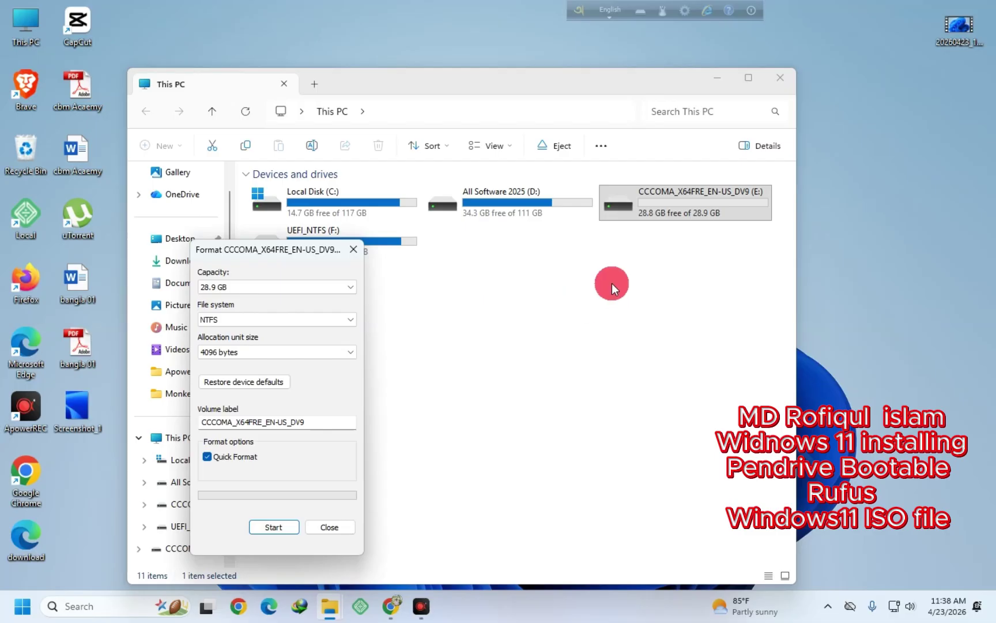
{"action": "left_click", "coordinate": [778, 78]}
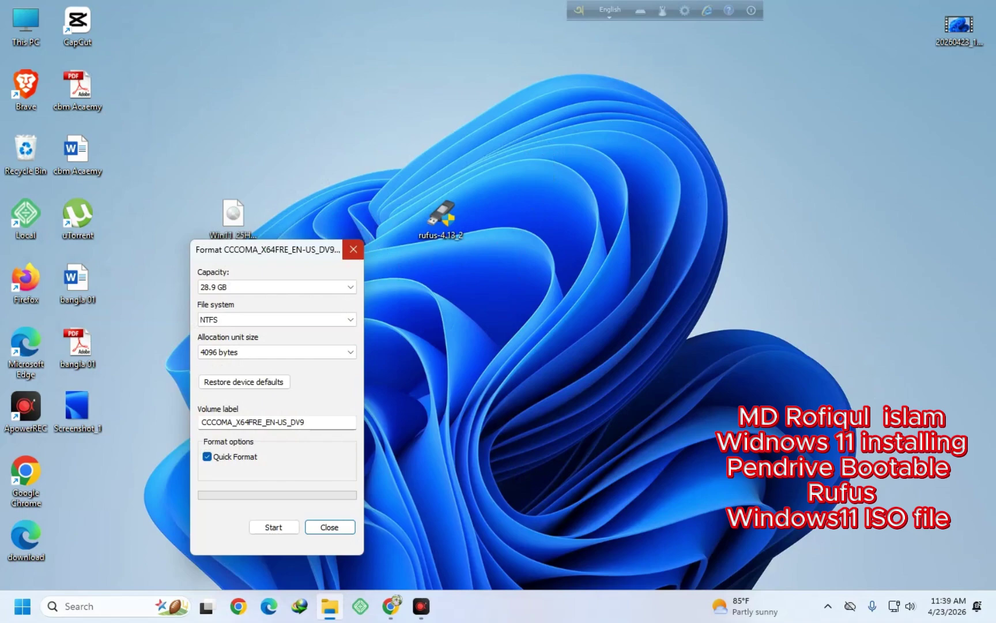
{"action": "left_click", "coordinate": [354, 249]}
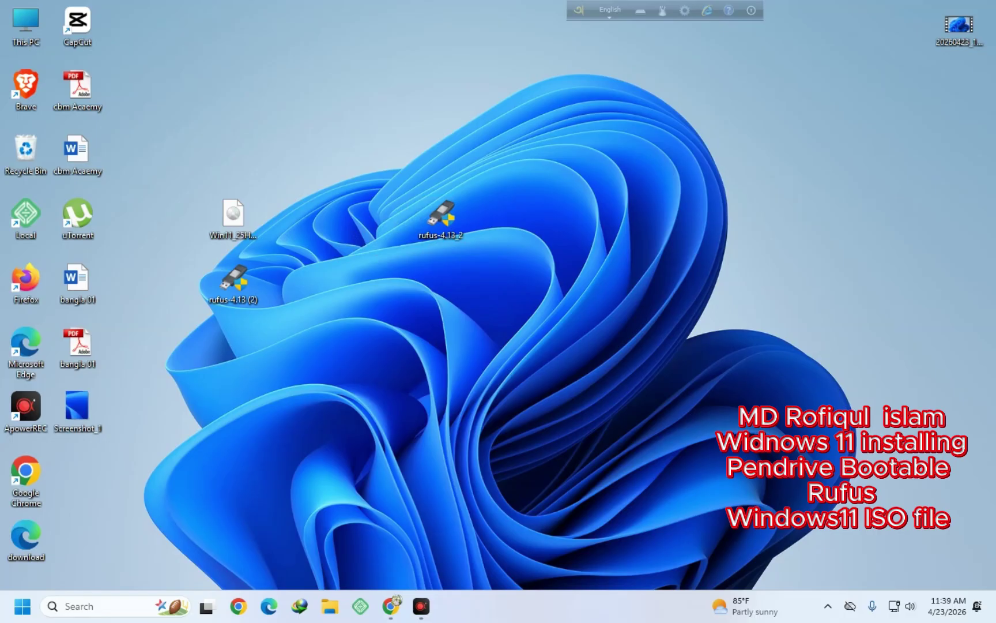
- Launch rufus-4.13_2 with permission to make changes, and load Win11_25H2_English_x64 from the Desktop as the boot image for the E: drive
{"action": "double_click", "coordinate": [442, 213]}
{"action": "left_click", "coordinate": [433, 417]}
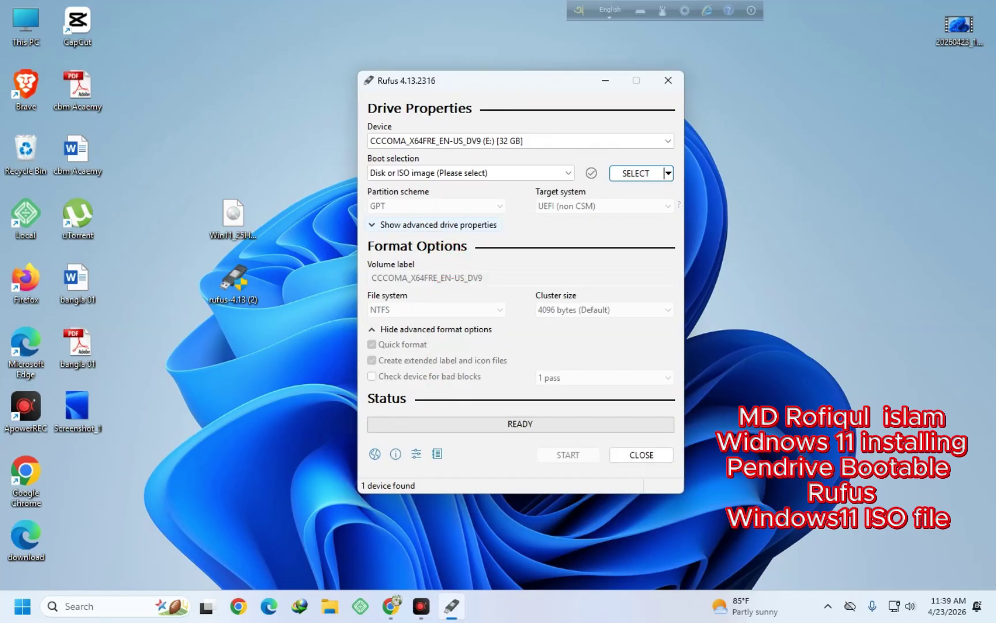
{"action": "left_click", "coordinate": [436, 261]}
{"action": "left_click", "coordinate": [426, 139]}
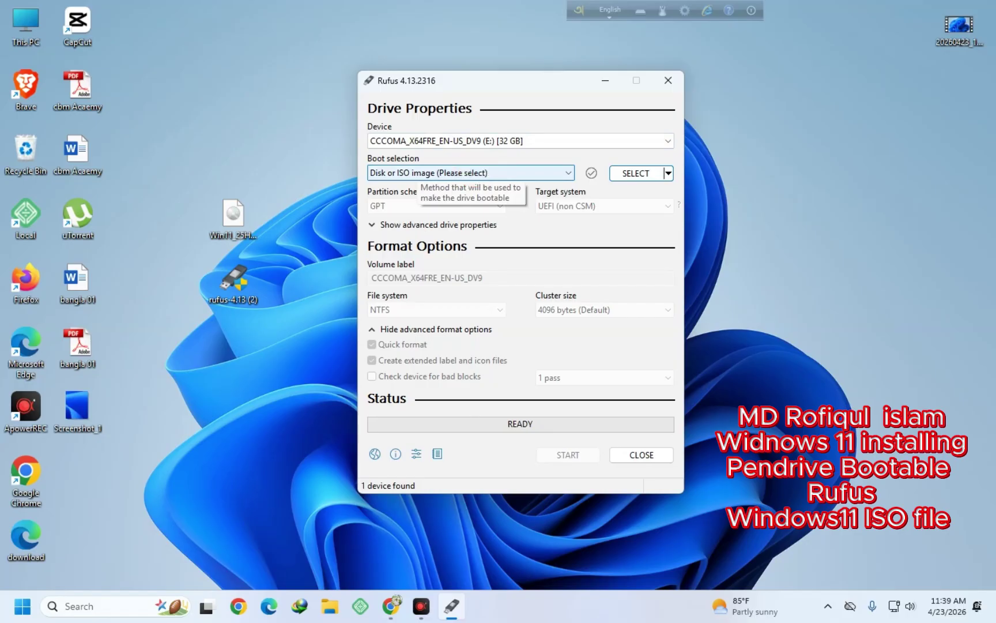
{"action": "left_click", "coordinate": [633, 173]}
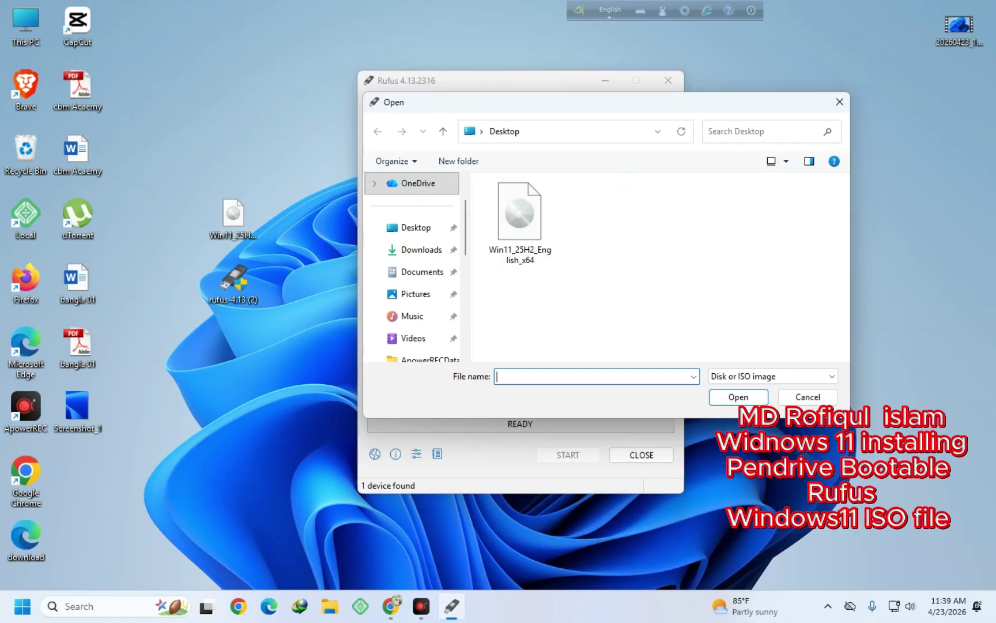
{"action": "left_click", "coordinate": [515, 207]}
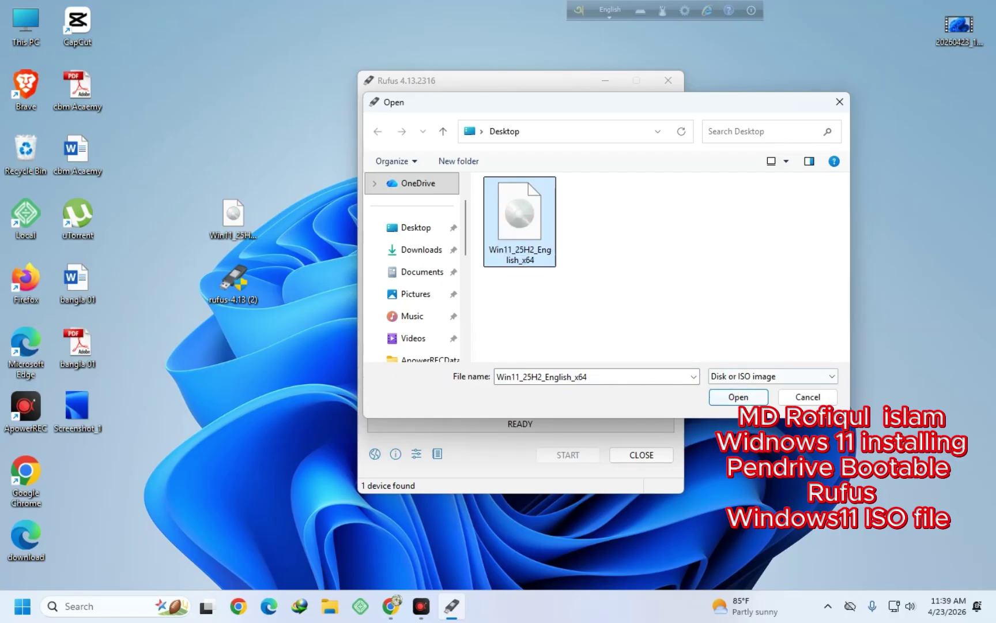
{"action": "left_click", "coordinate": [739, 398]}
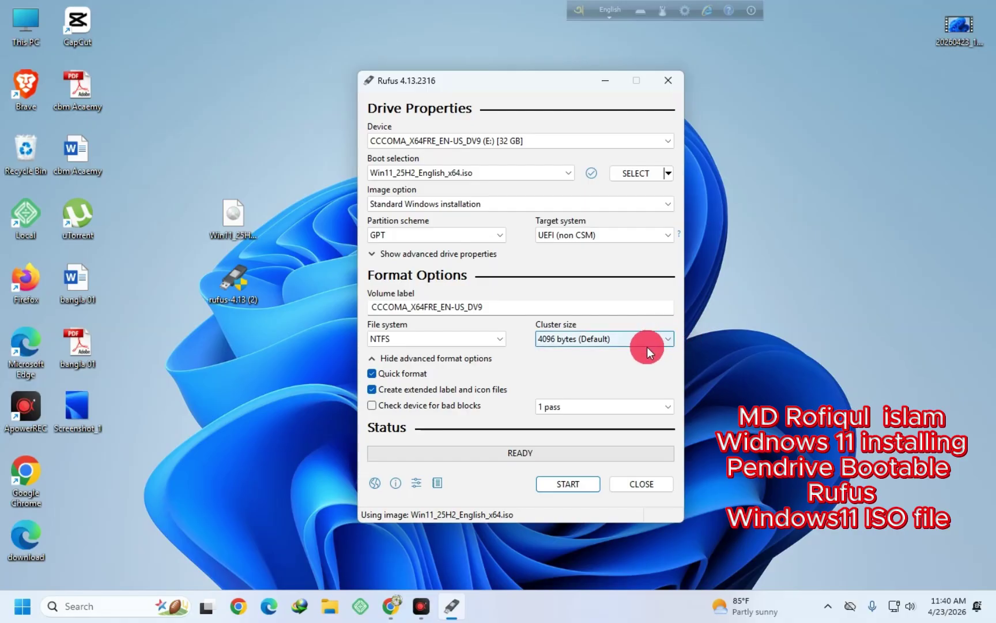
- Write the Windows 11 image to the drive, keeping the hardware and Microsoft account requirements removed and local account creation enabled, and accept erasing all data
{"action": "left_click", "coordinate": [577, 484]}
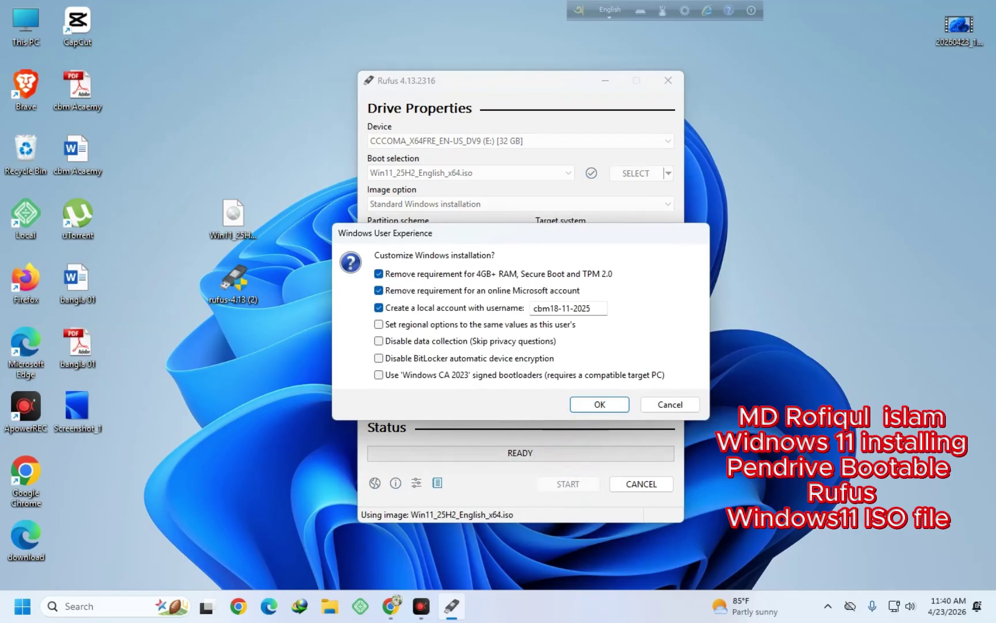
{"action": "left_click", "coordinate": [596, 402]}
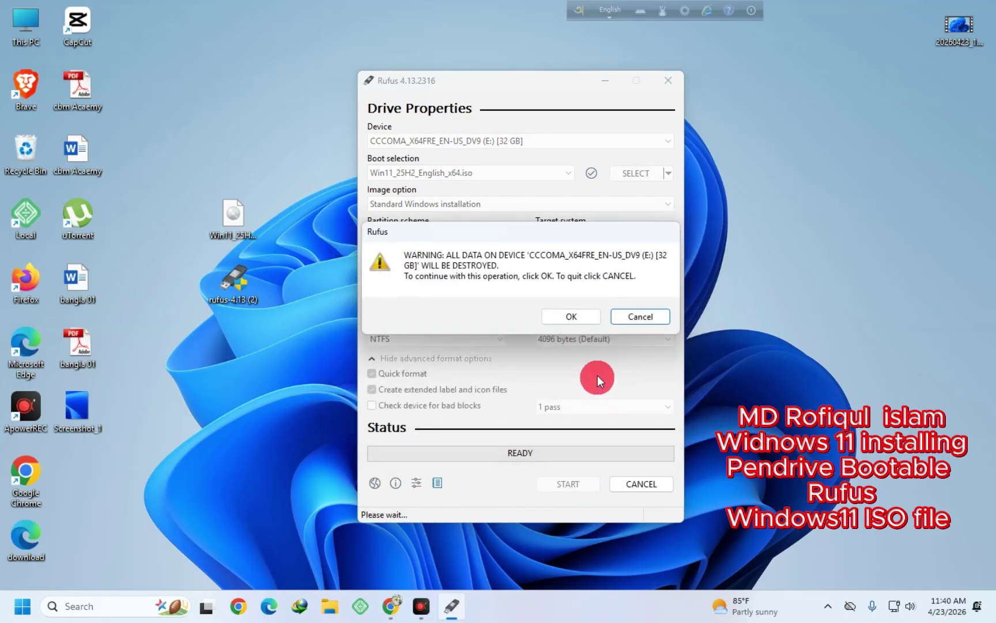
{"action": "left_click", "coordinate": [587, 317]}
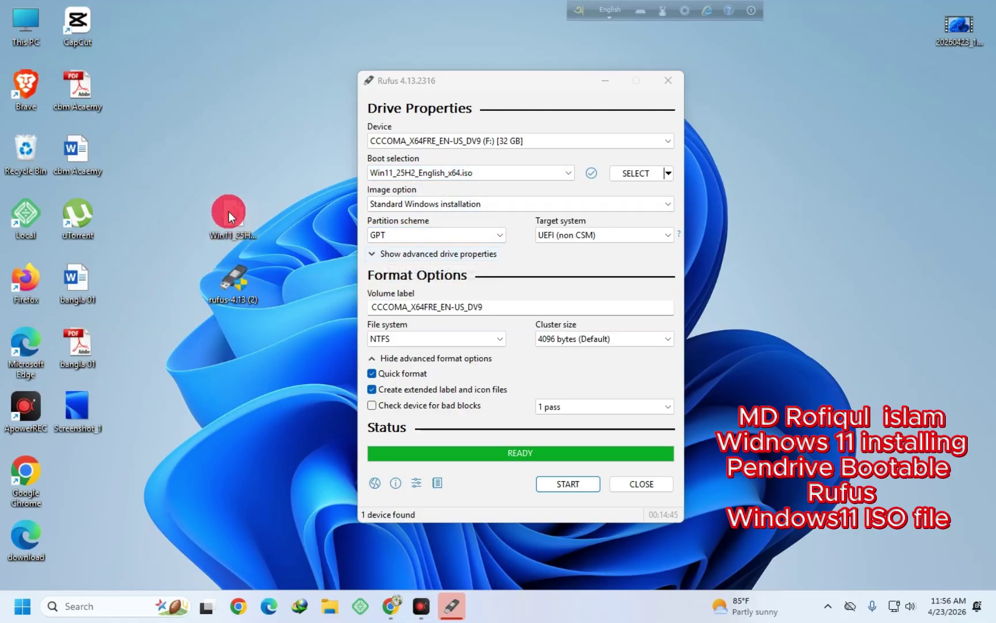
{"action": "left_click_drag", "start_coordinate": [229, 215], "coordinate": [226, 269]}
{"action": "left_click", "coordinate": [227, 305]}
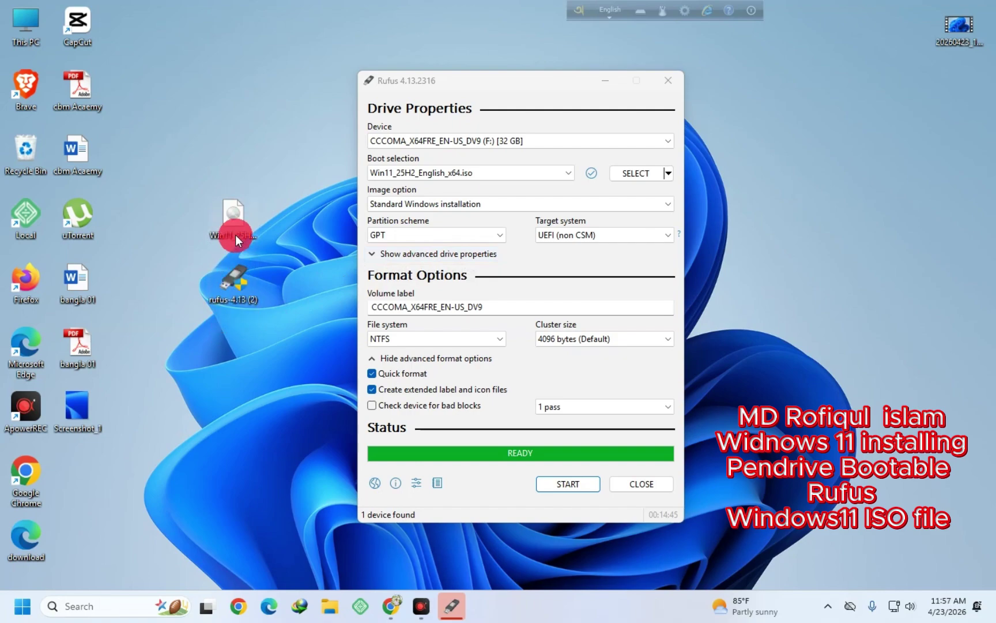
{"action": "left_click_drag", "start_coordinate": [235, 219], "coordinate": [248, 253]}
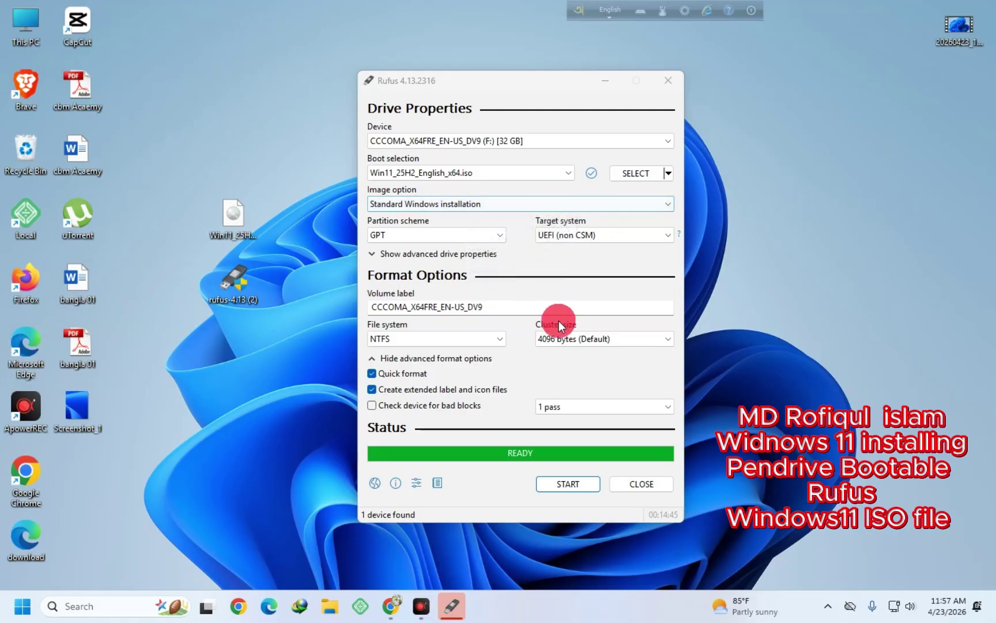
{"action": "left_click", "coordinate": [562, 484]}
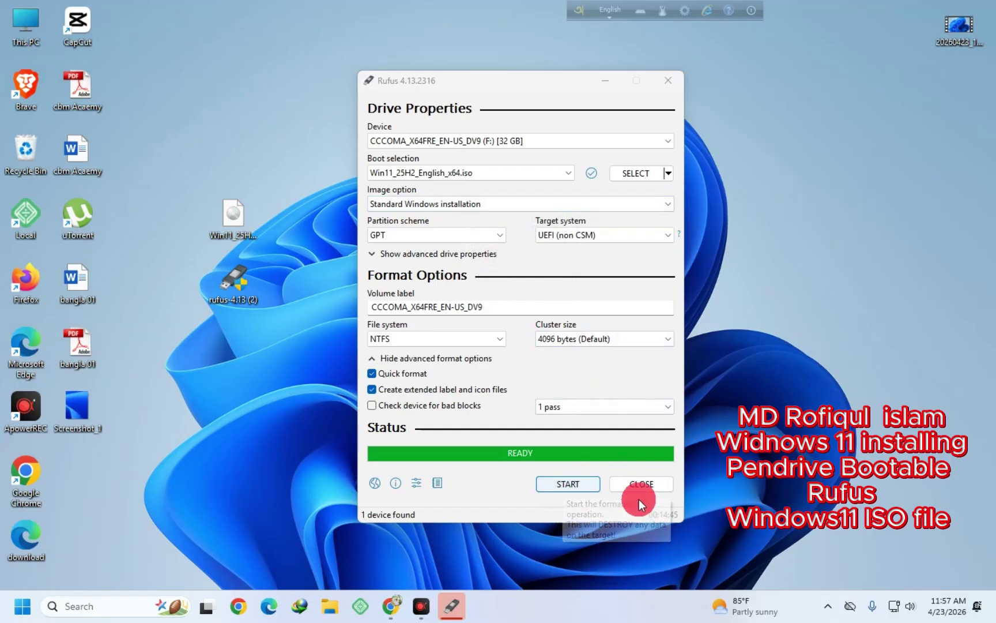